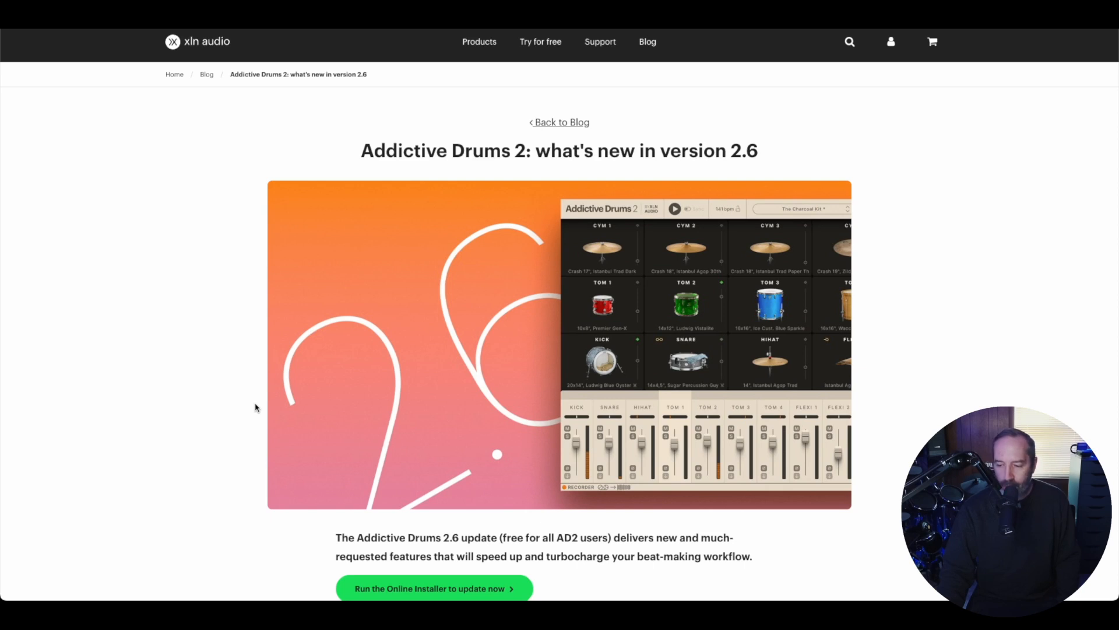
Step: Read the version 2.6 article's sections on exporting loops with the Audio Recorder and comparing sounds with Snapshots
scroll(255, 407, down, 3)
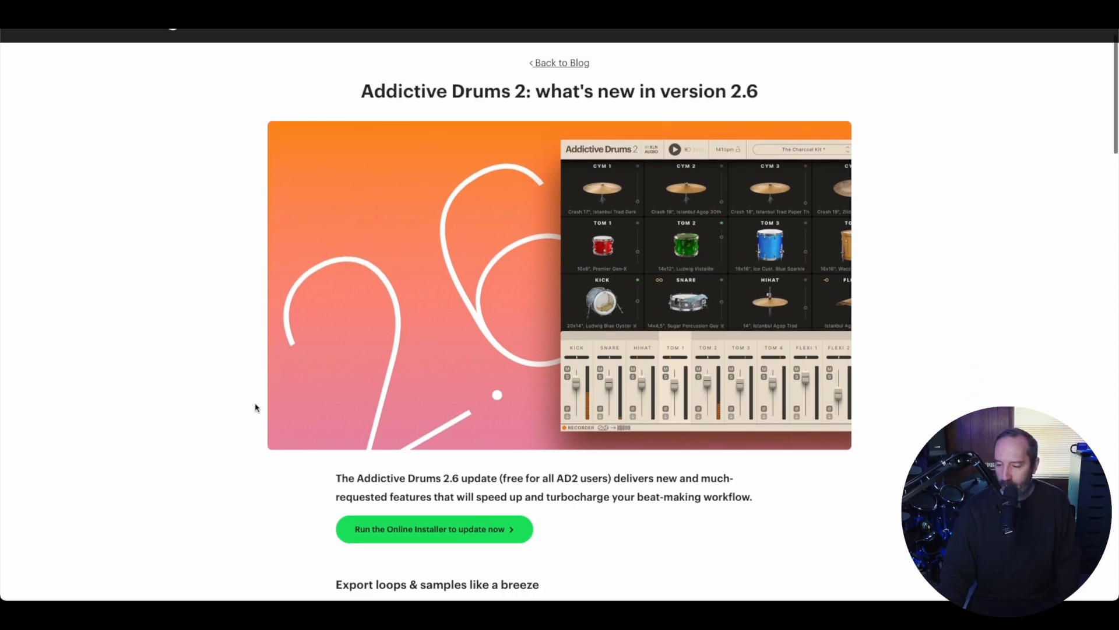
scroll(256, 407, down, 3)
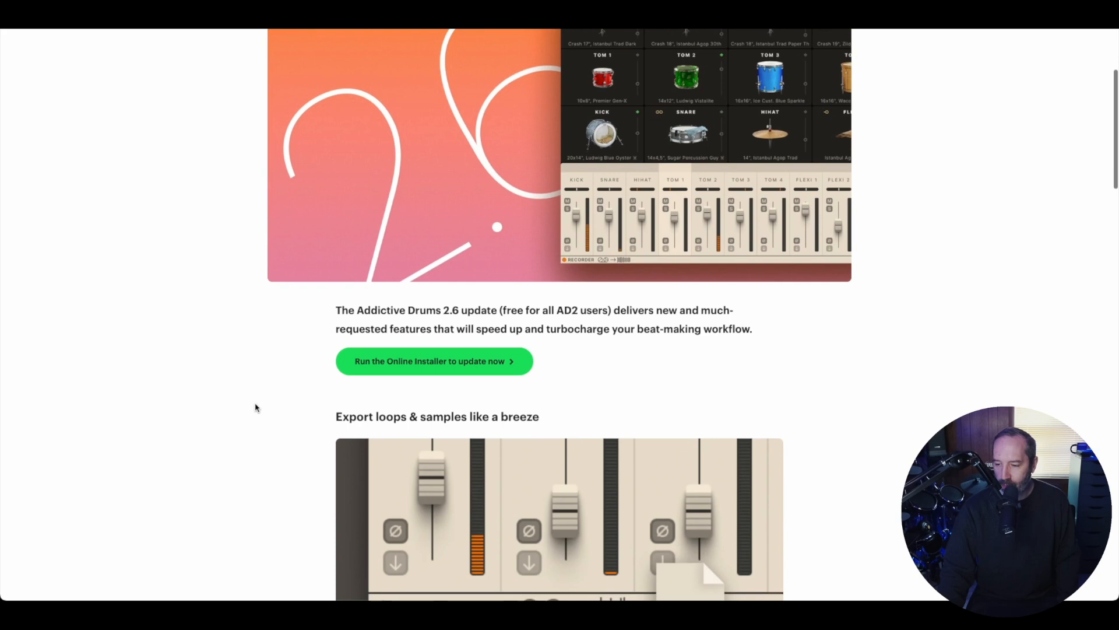
scroll(255, 408, down, 1)
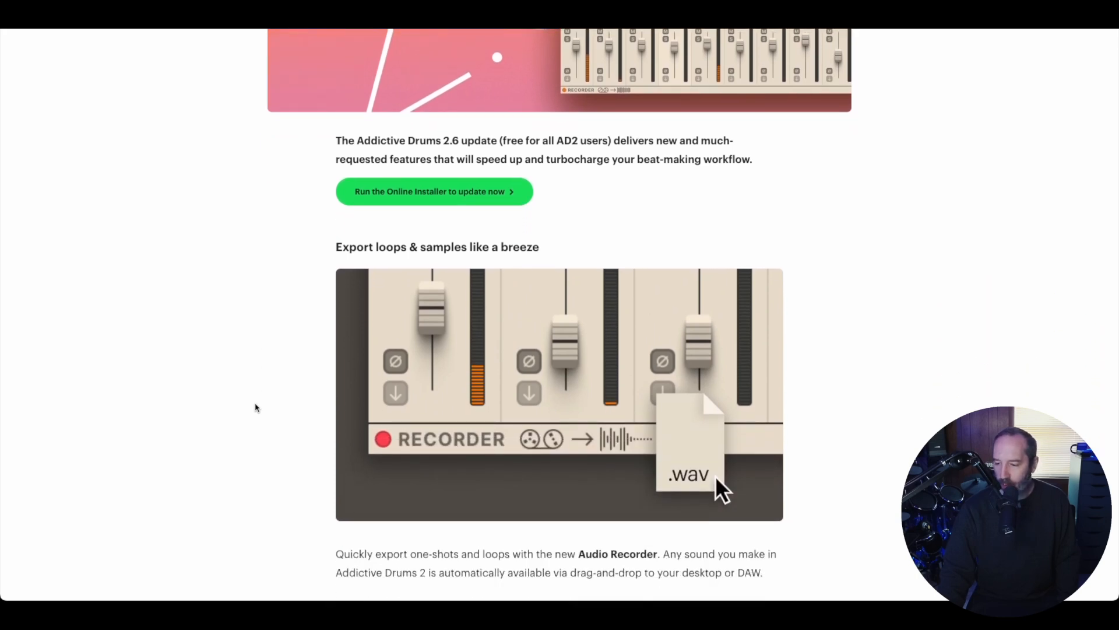
scroll(255, 407, down, 1)
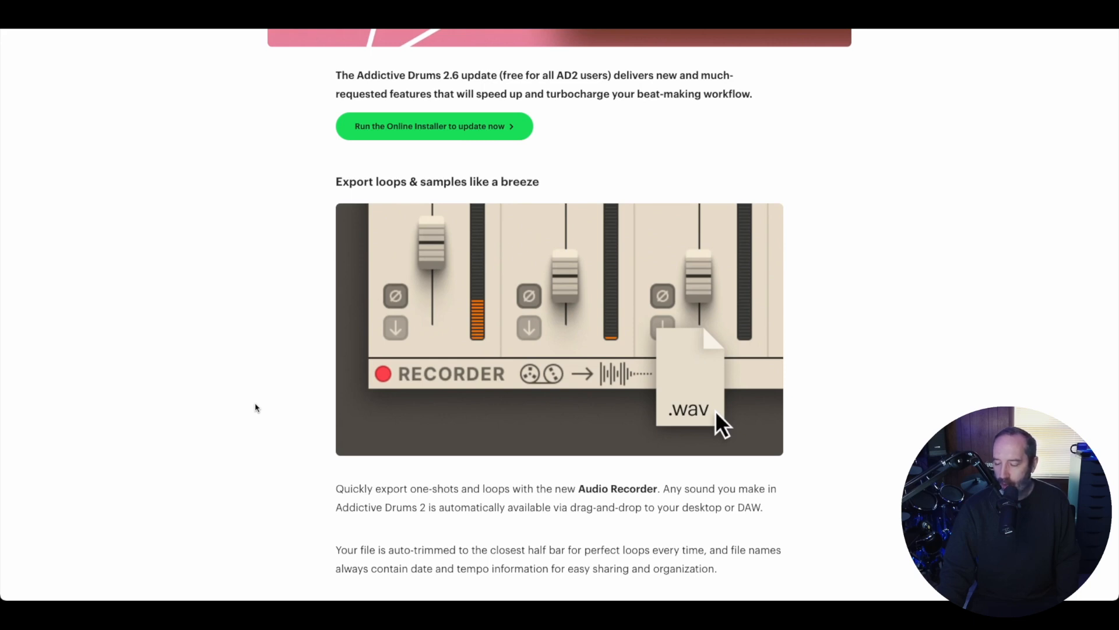
scroll(255, 407, down, 1)
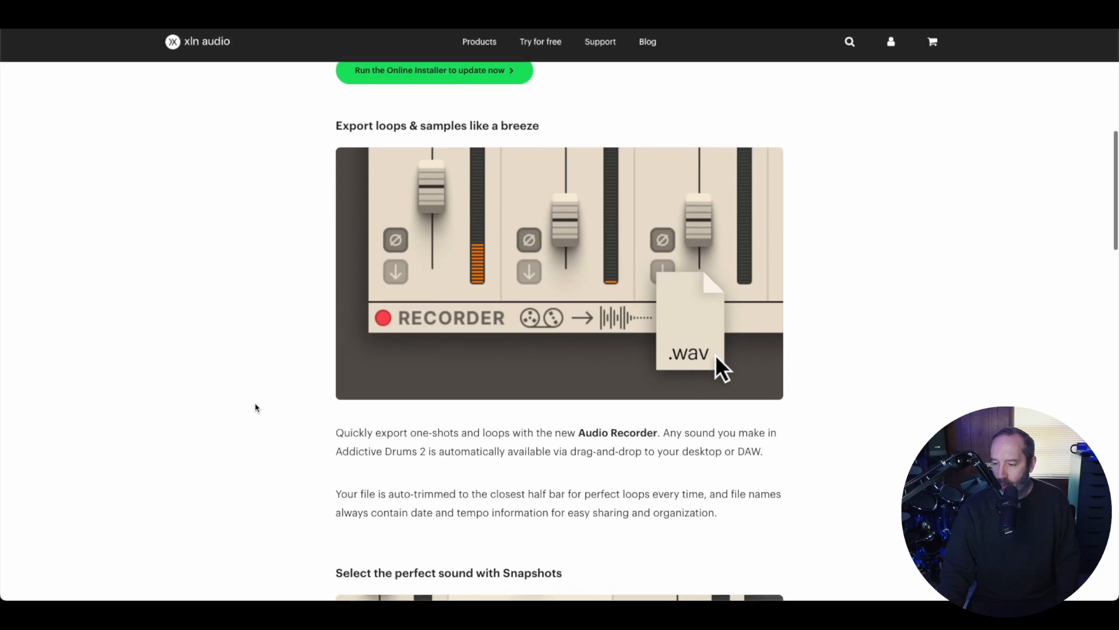
scroll(255, 407, down, 1)
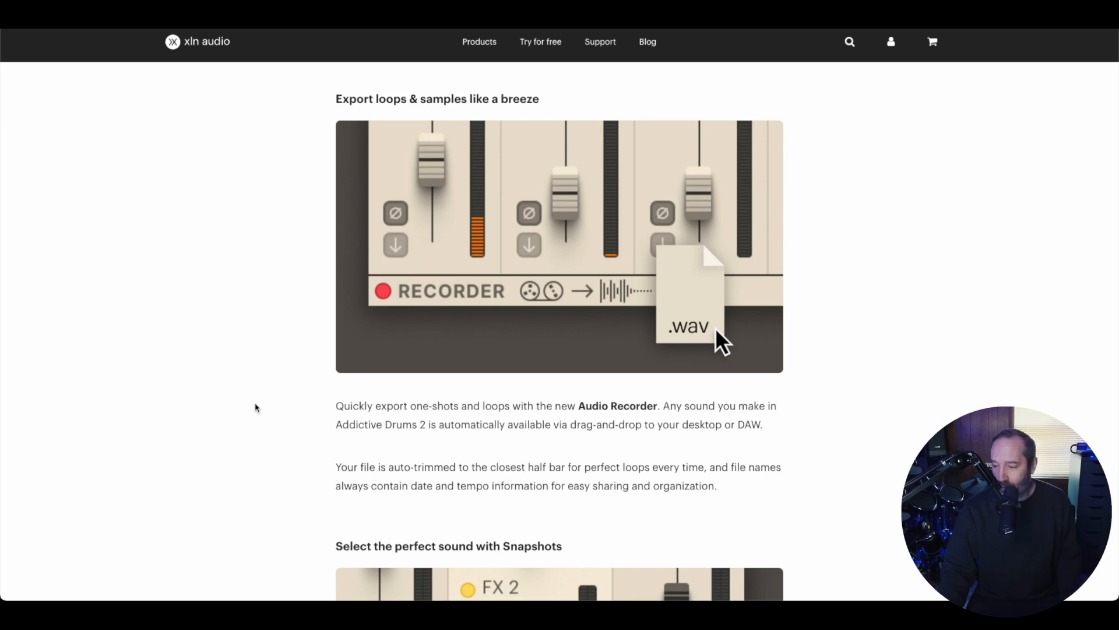
scroll(327, 433, down, 3)
scroll(327, 433, down, 2)
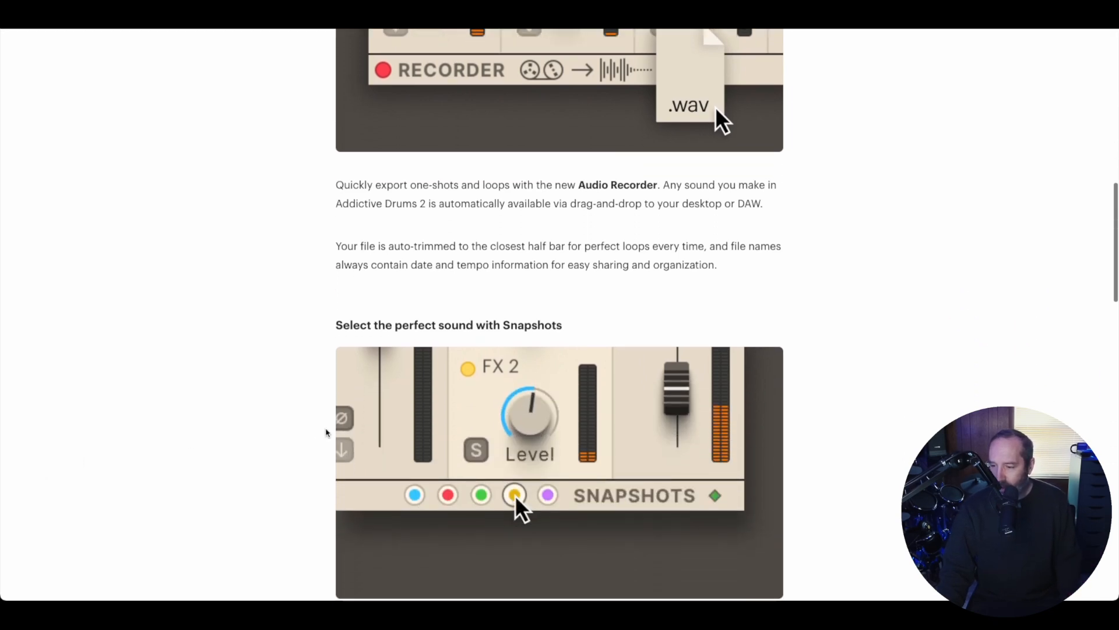
scroll(327, 432, down, 1)
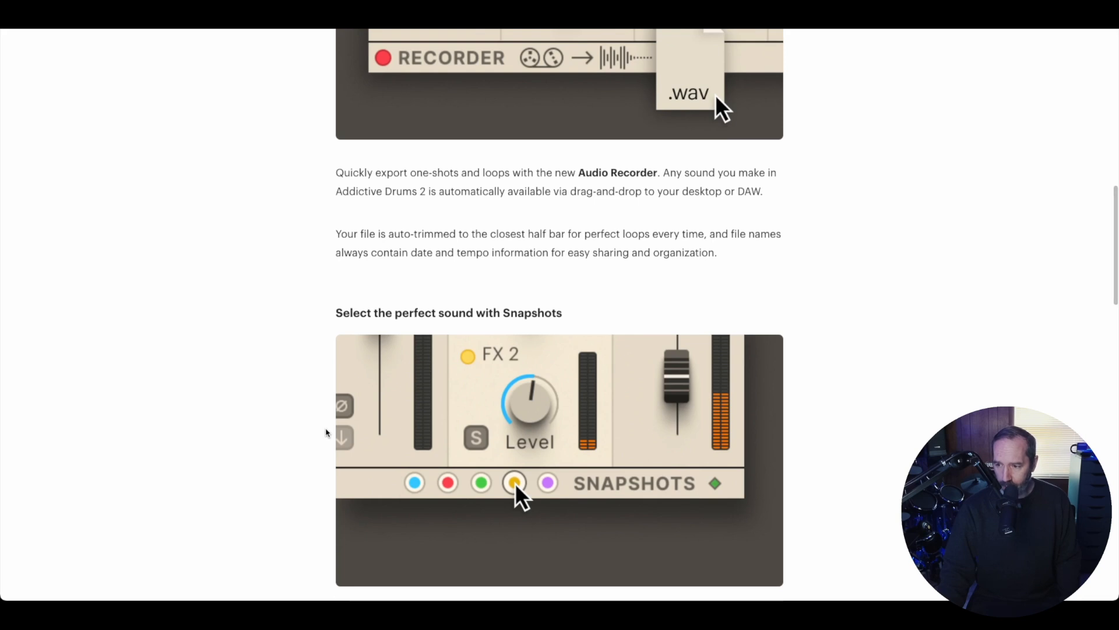
scroll(327, 432, down, 1)
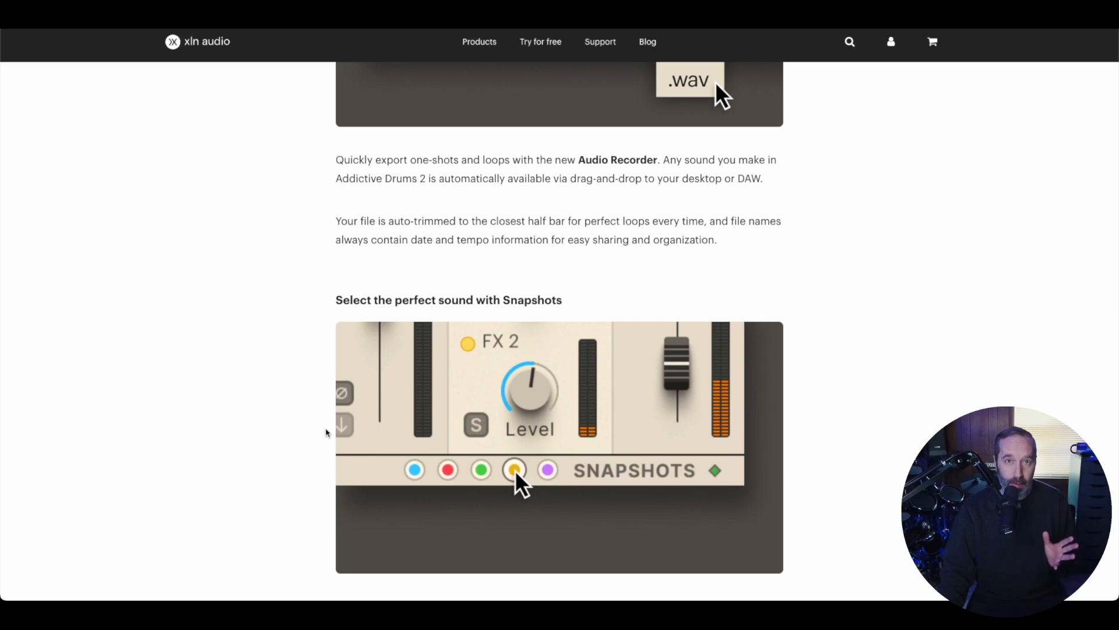
scroll(327, 433, down, 2)
scroll(327, 433, down, 1)
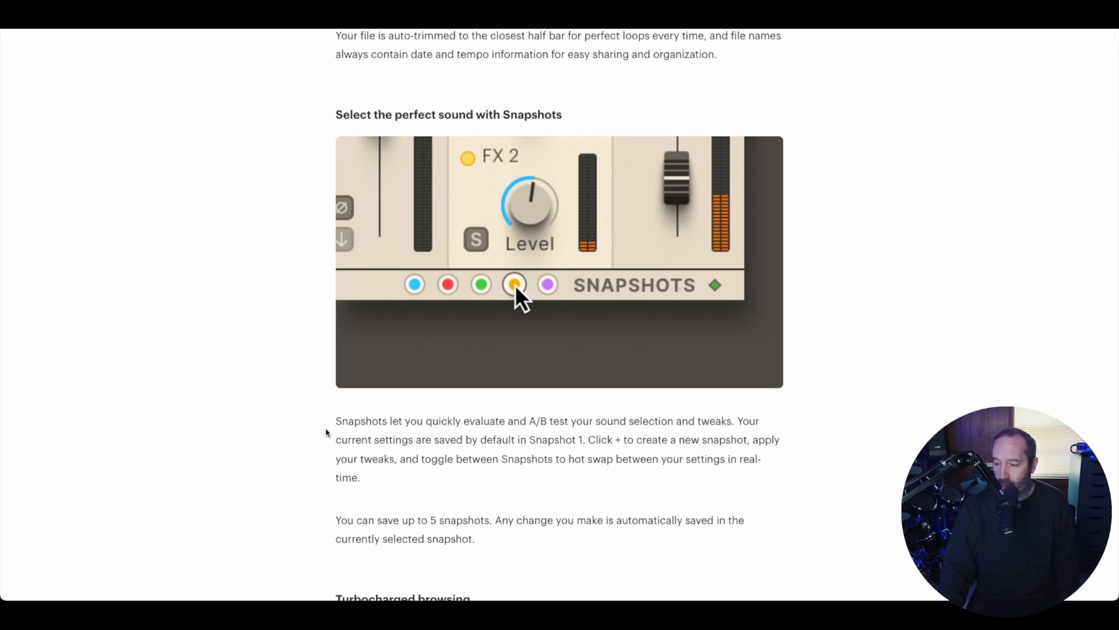
Step: Read the article's sections on Turbocharged browsing and storing beats in the Shortlist, and return to the article's beginning
scroll(326, 432, down, 5)
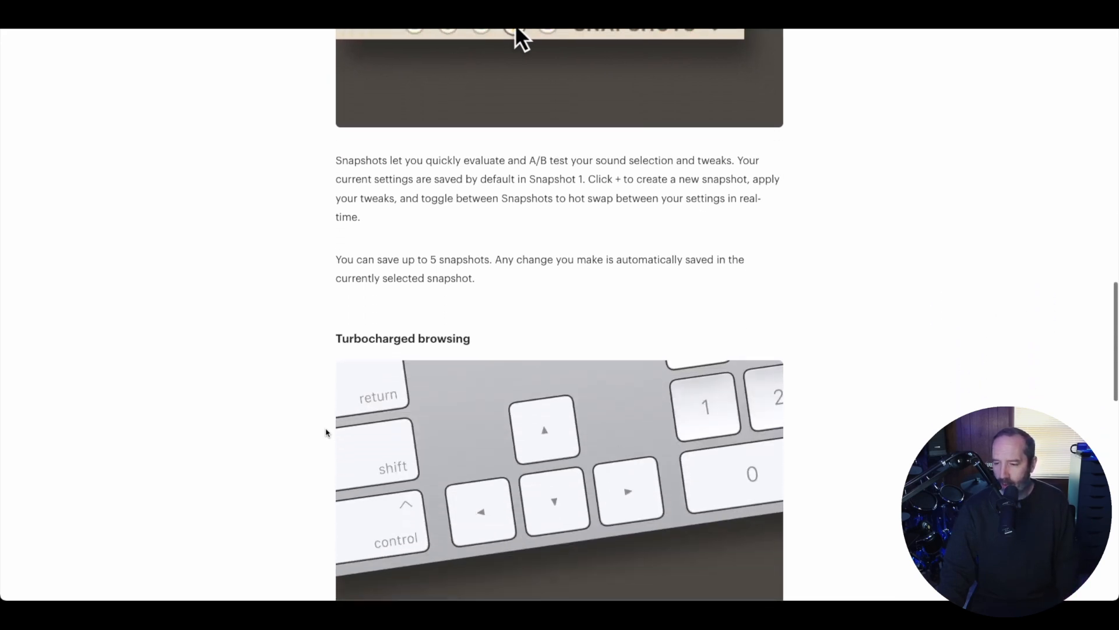
scroll(326, 432, down, 3)
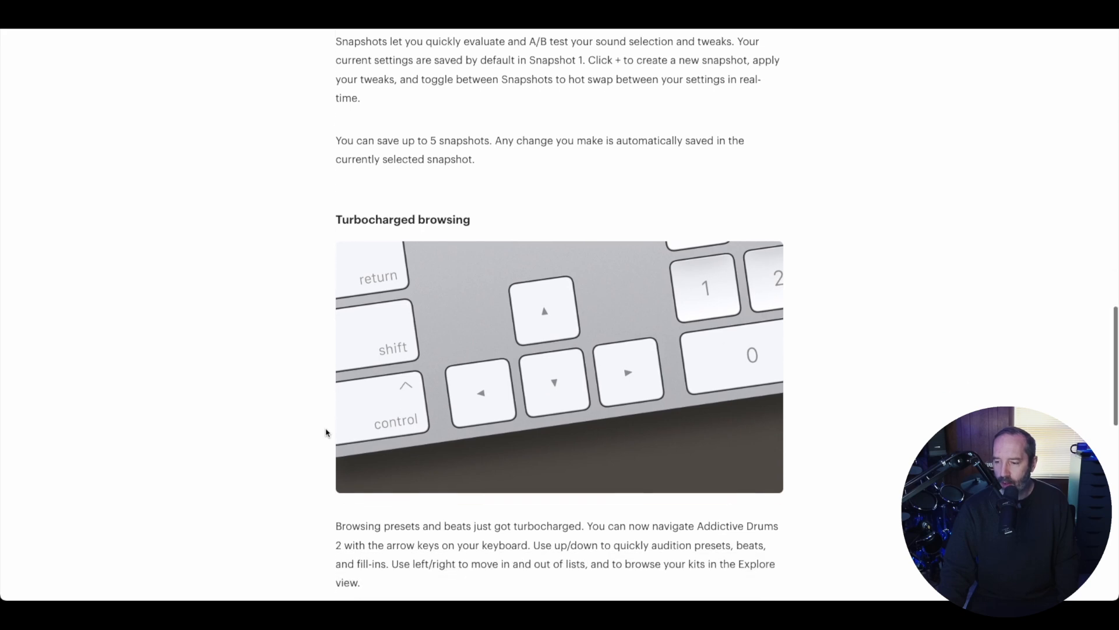
scroll(326, 432, down, 3)
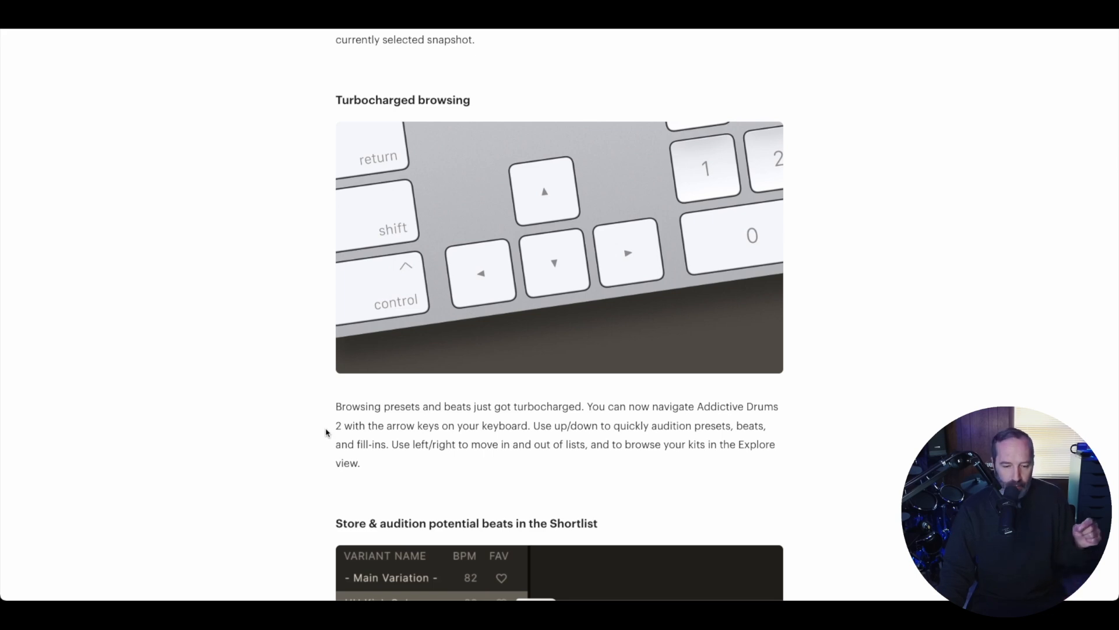
scroll(326, 432, down, 2)
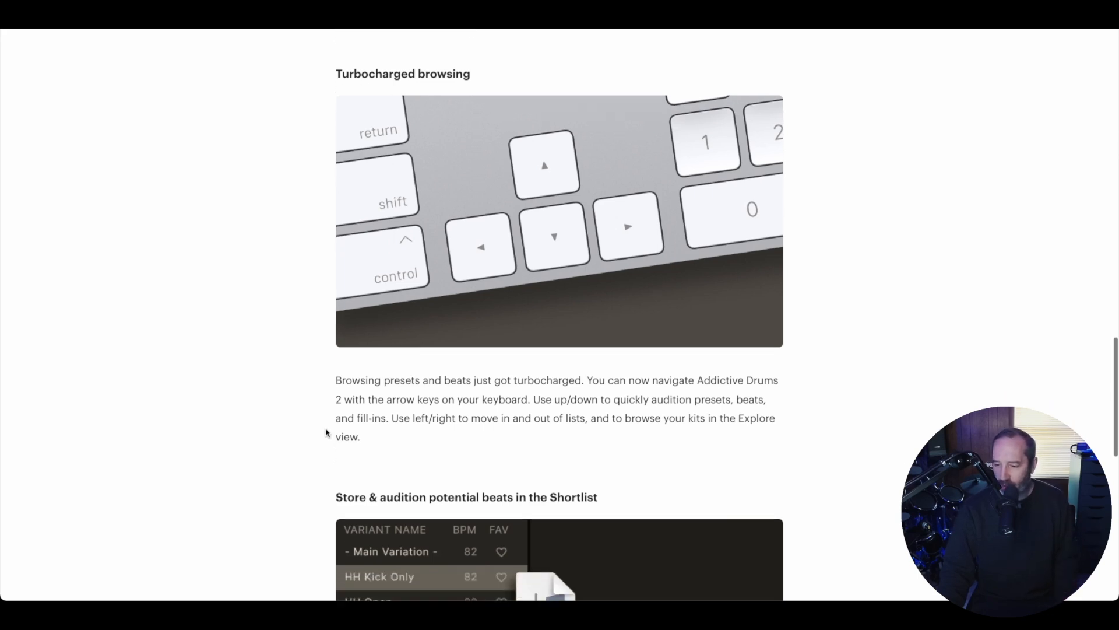
scroll(326, 432, down, 1)
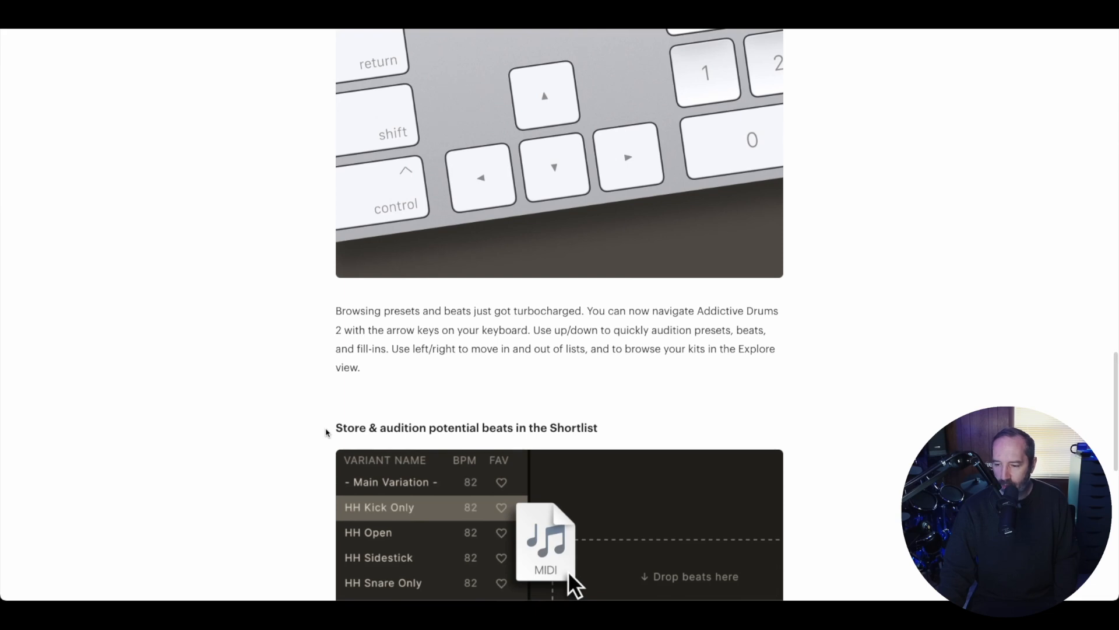
scroll(326, 432, down, 2)
scroll(326, 432, down, 1)
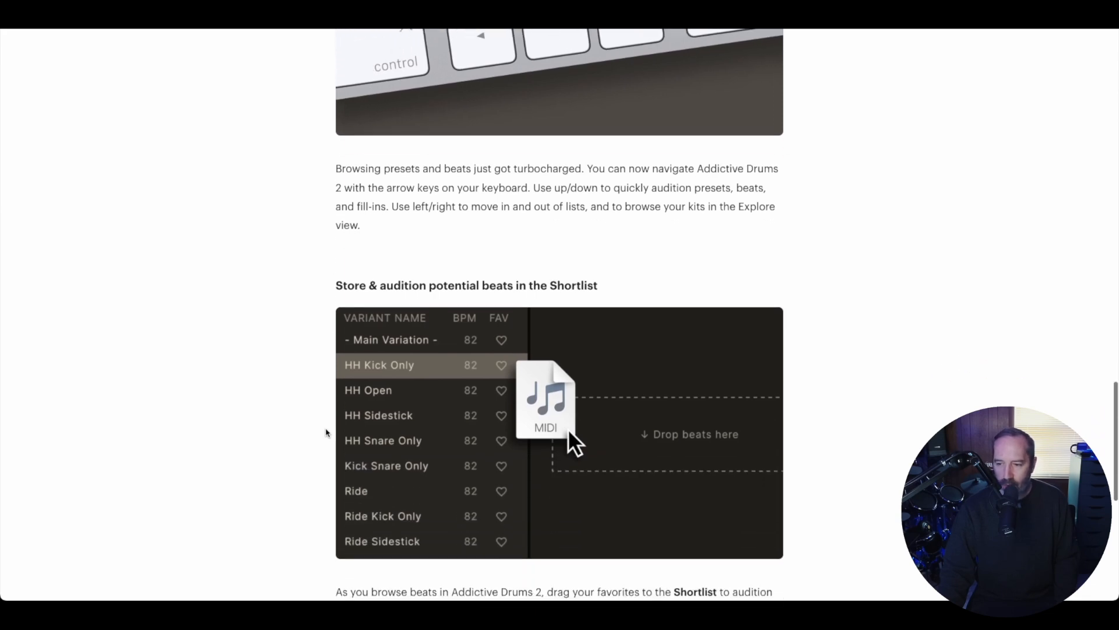
scroll(326, 432, down, 1)
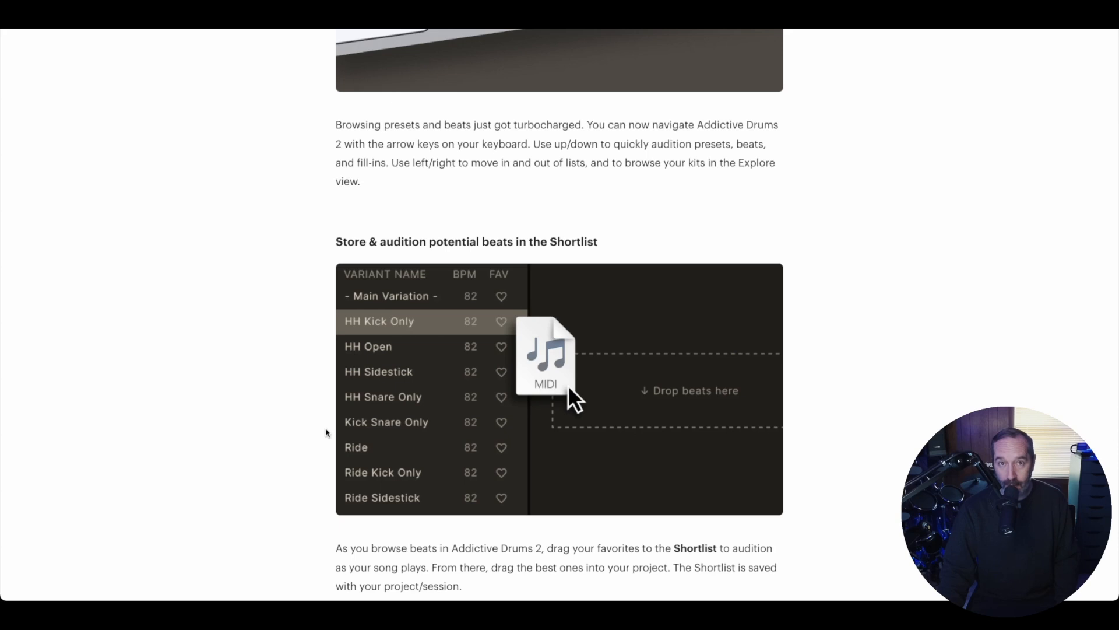
scroll(326, 432, down, 1)
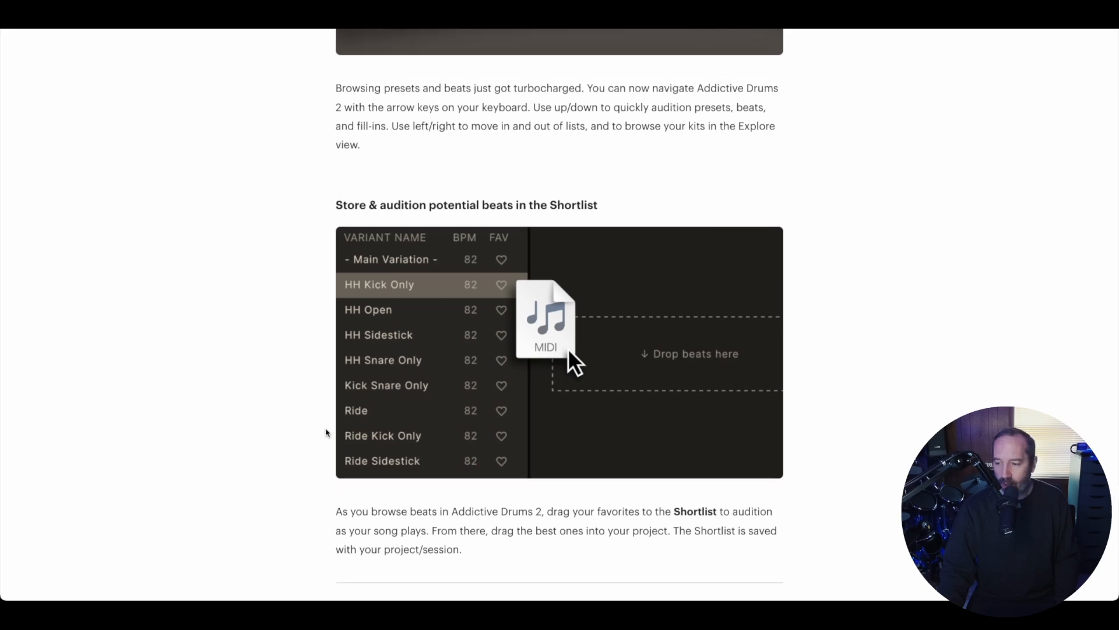
scroll(325, 432, down, 1)
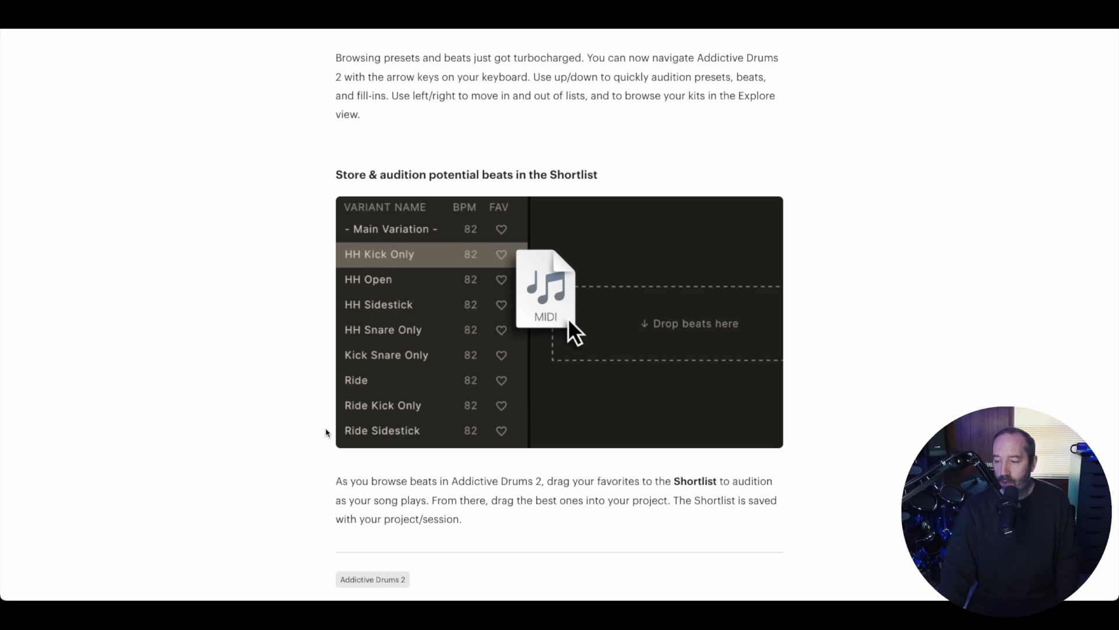
scroll(326, 432, down, 1)
scroll(326, 432, down, 3)
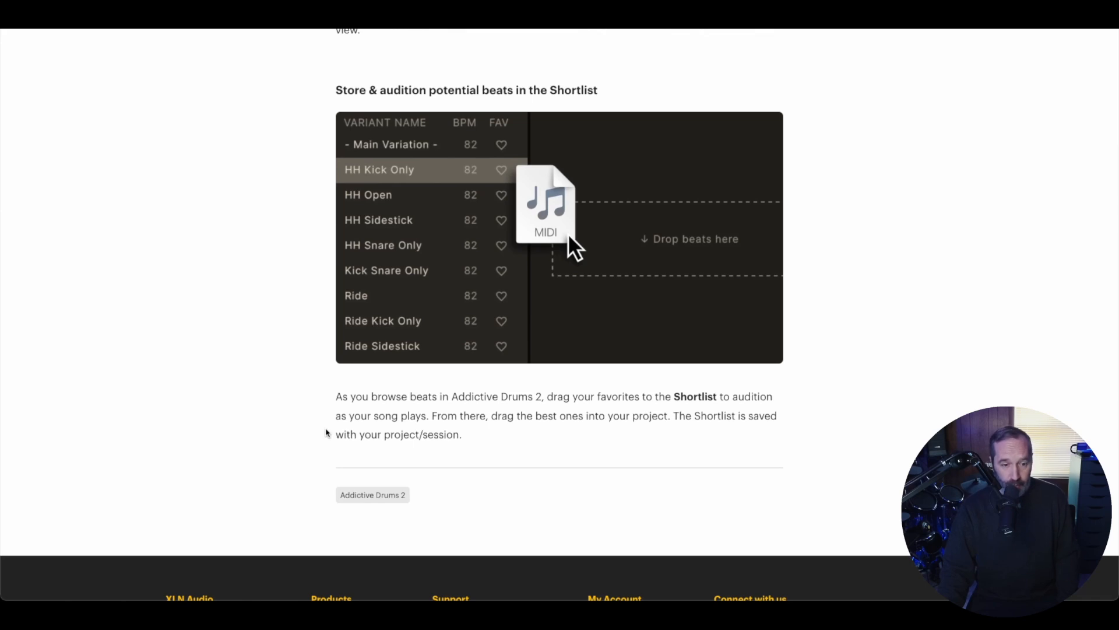
scroll(325, 432, up, 15)
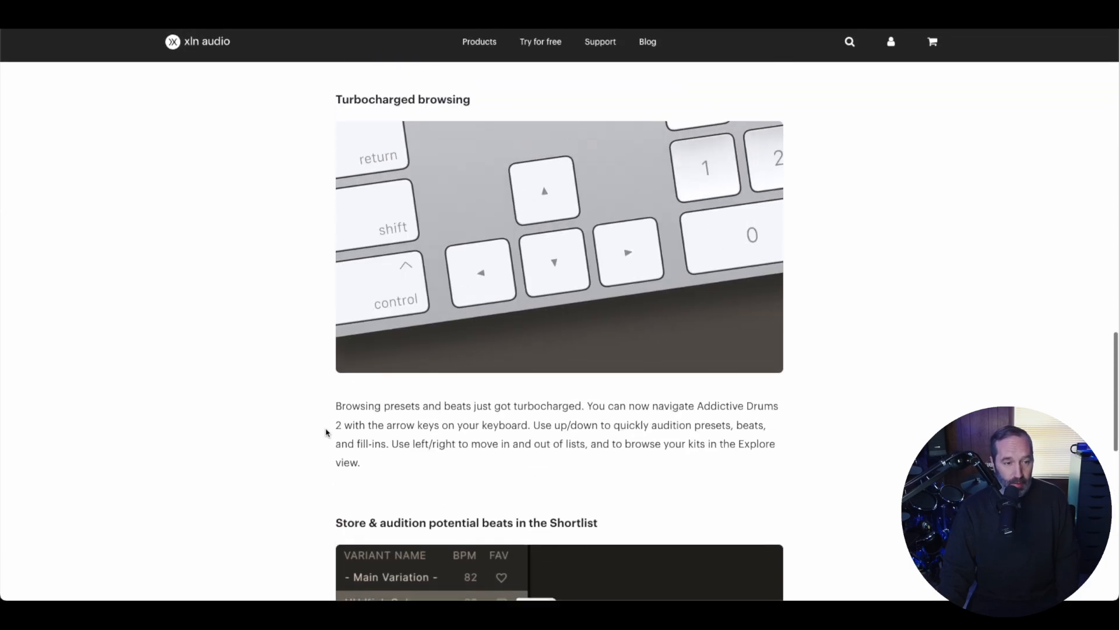
scroll(326, 432, up, 15)
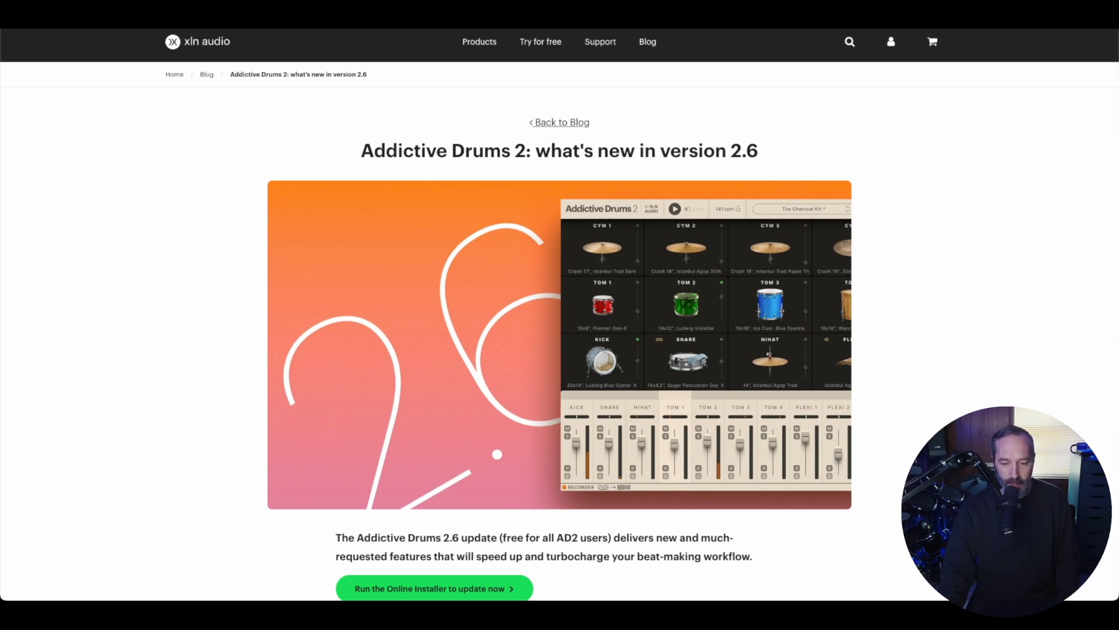
Step: Switch to the XLN Online Installer and install the pending updates for XLN Cloud Sync and Addictive Drums 2
key(super+Tab)
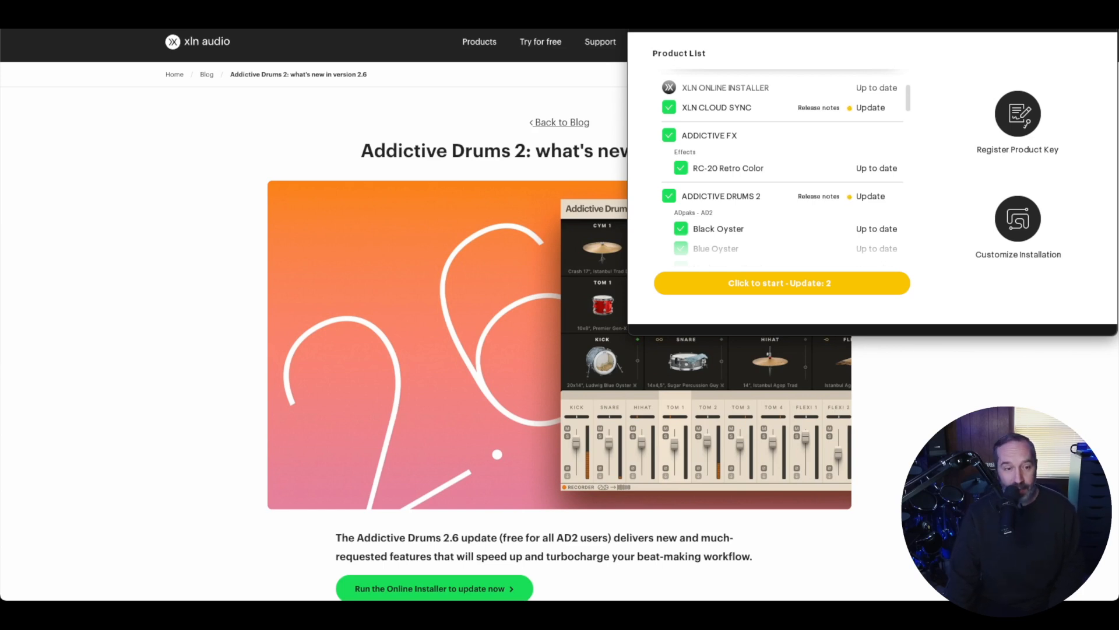
click(769, 284)
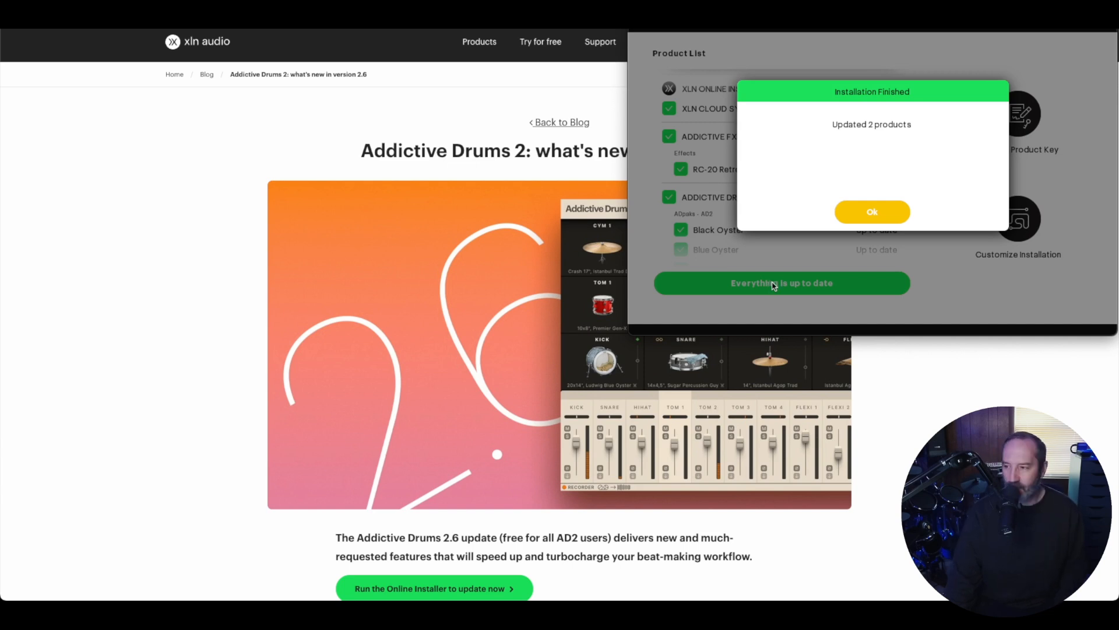
click(883, 211)
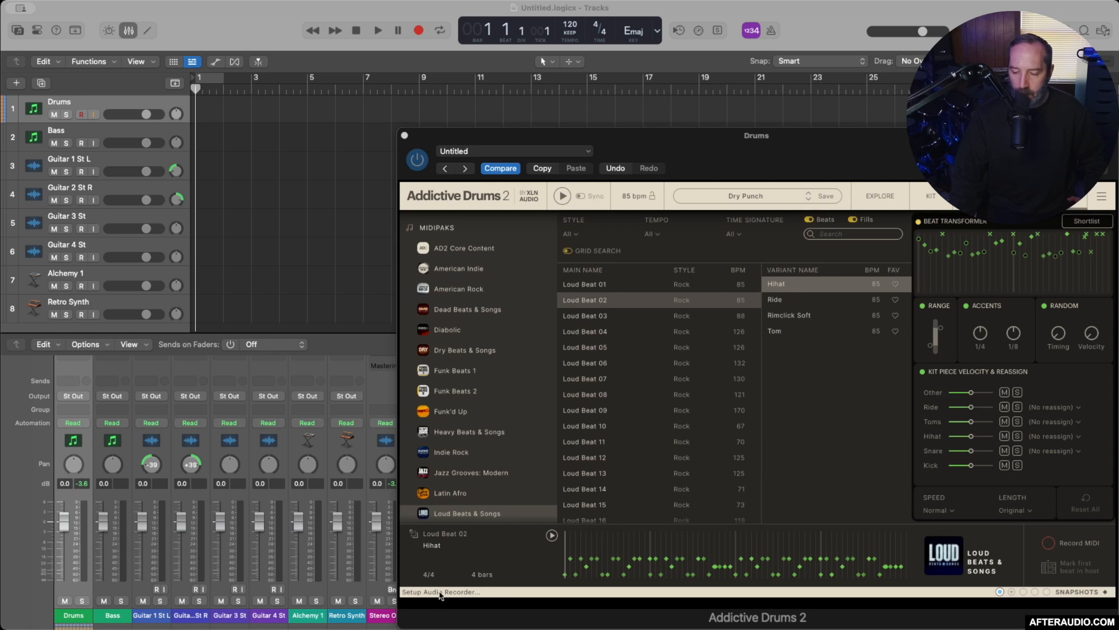
Step: Set up the Audio Recorder with the AD-Recorder folder inside Music as its export folder
click(440, 593)
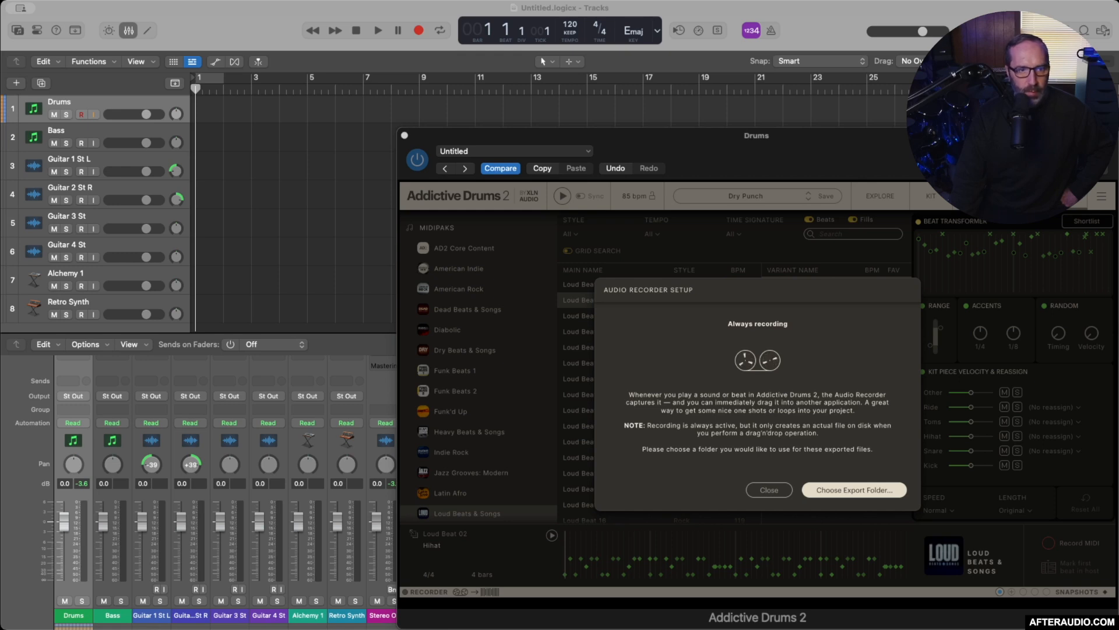
click(844, 495)
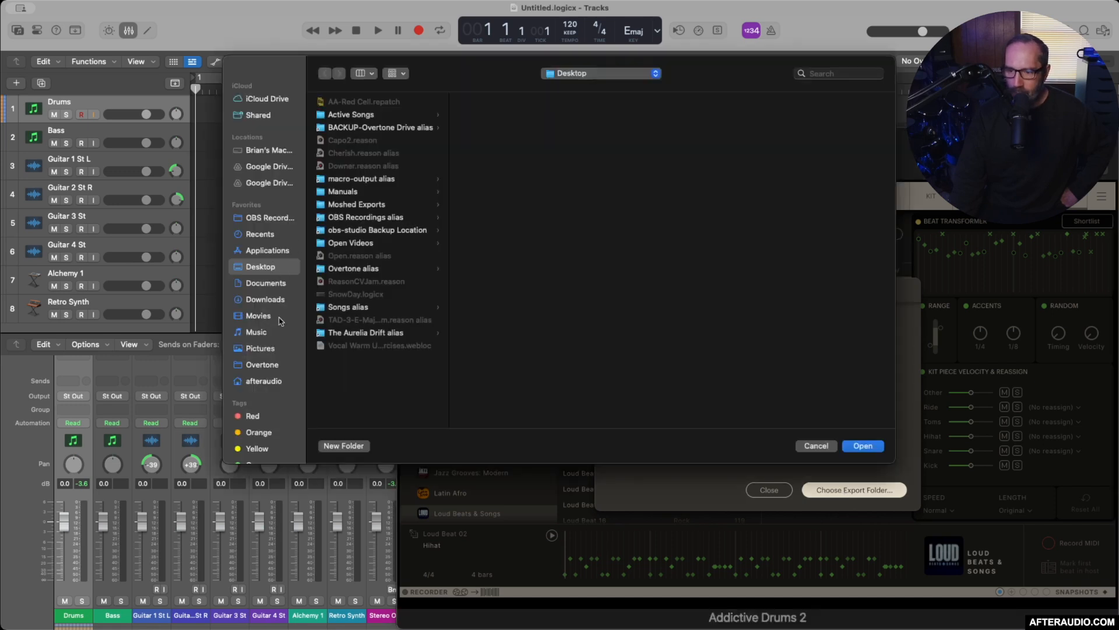
click(253, 333)
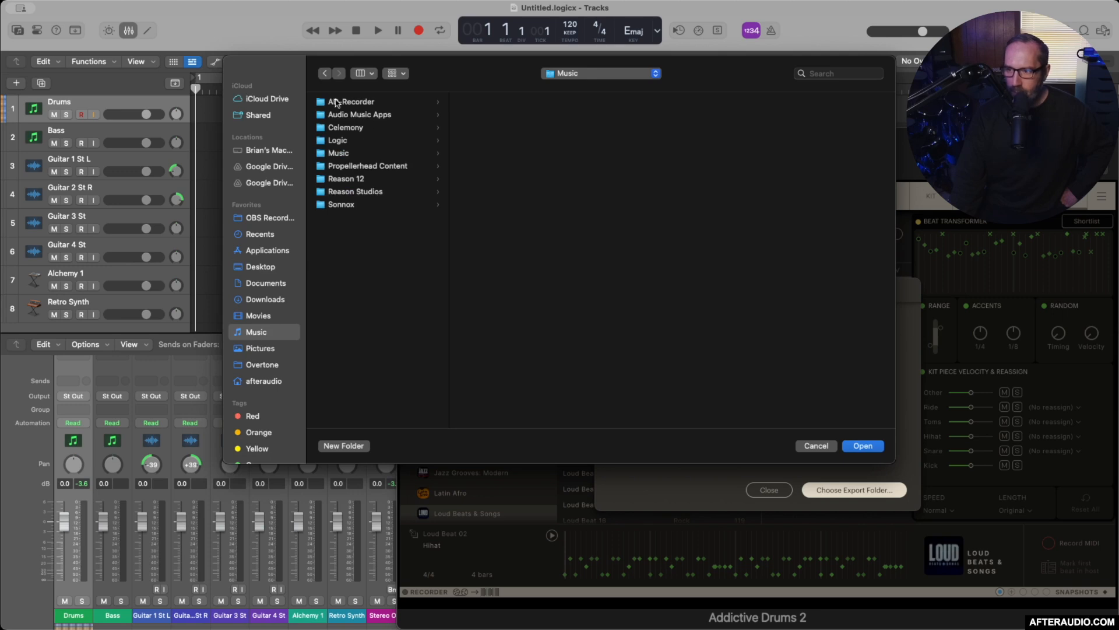
click(336, 103)
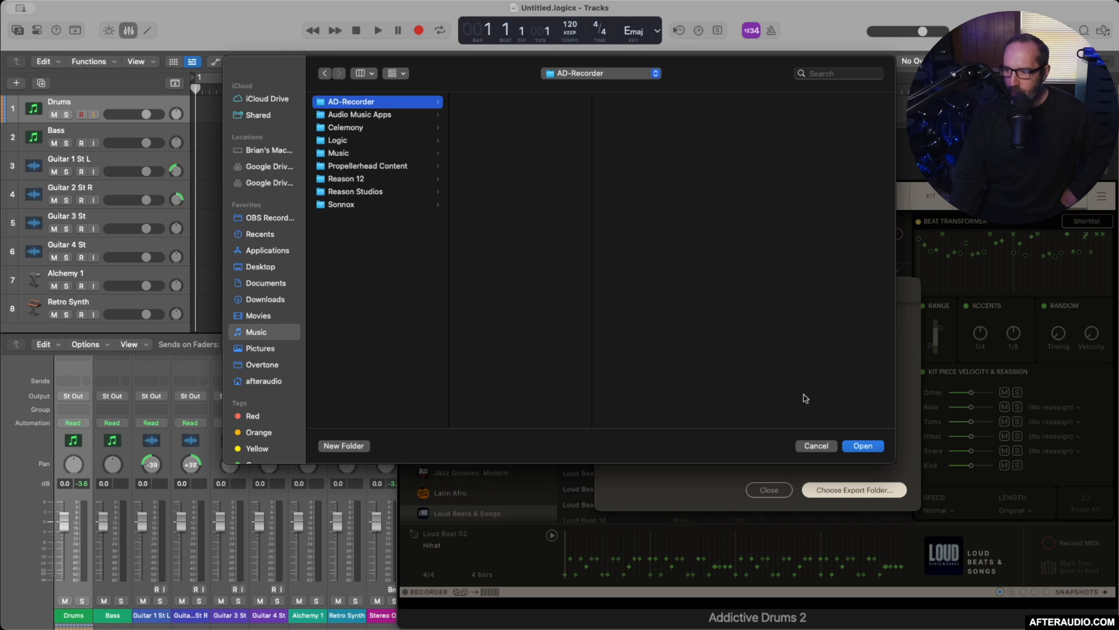
click(860, 446)
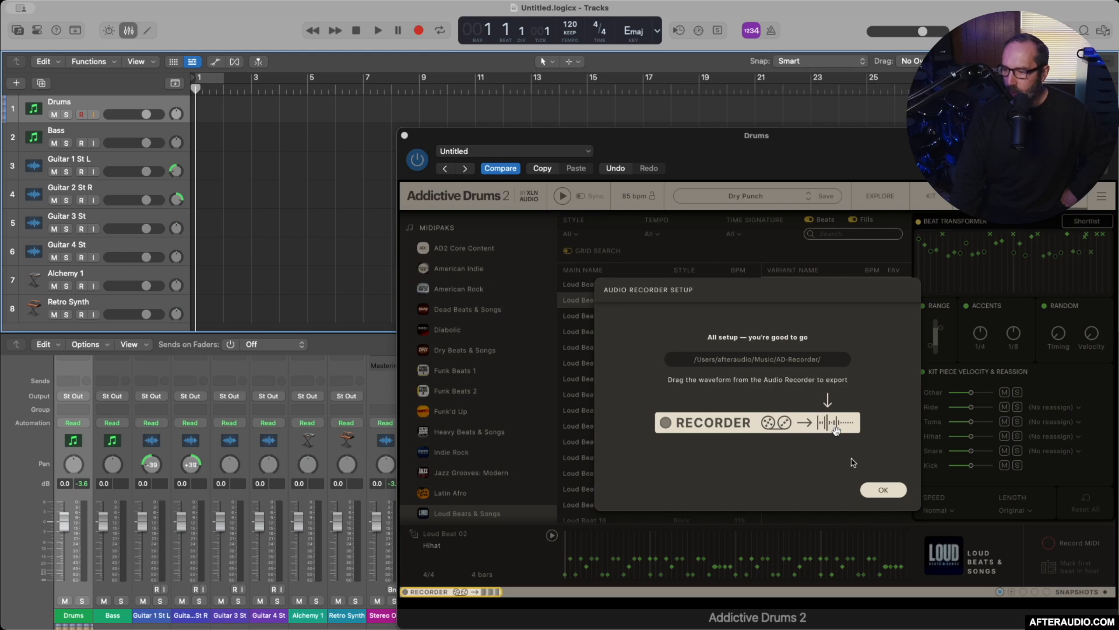
click(876, 491)
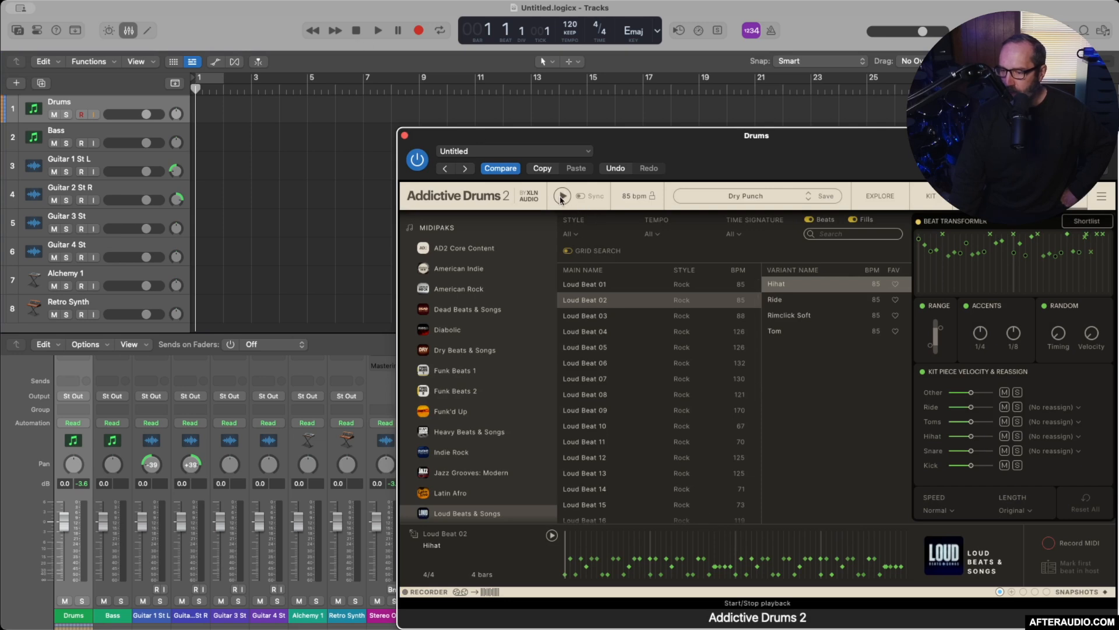
Step: Capture the Hihat variant of Loud Beat 02 with the Audio Recorder and place the recording at bar 1 on a new track below Retro Synth
click(561, 199)
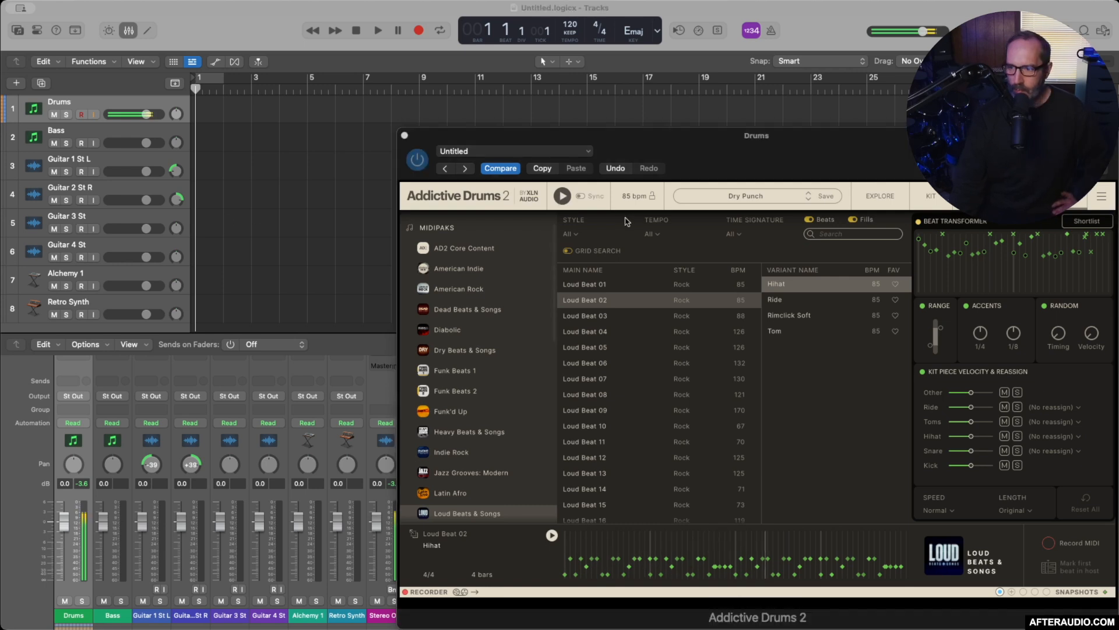
click(563, 197)
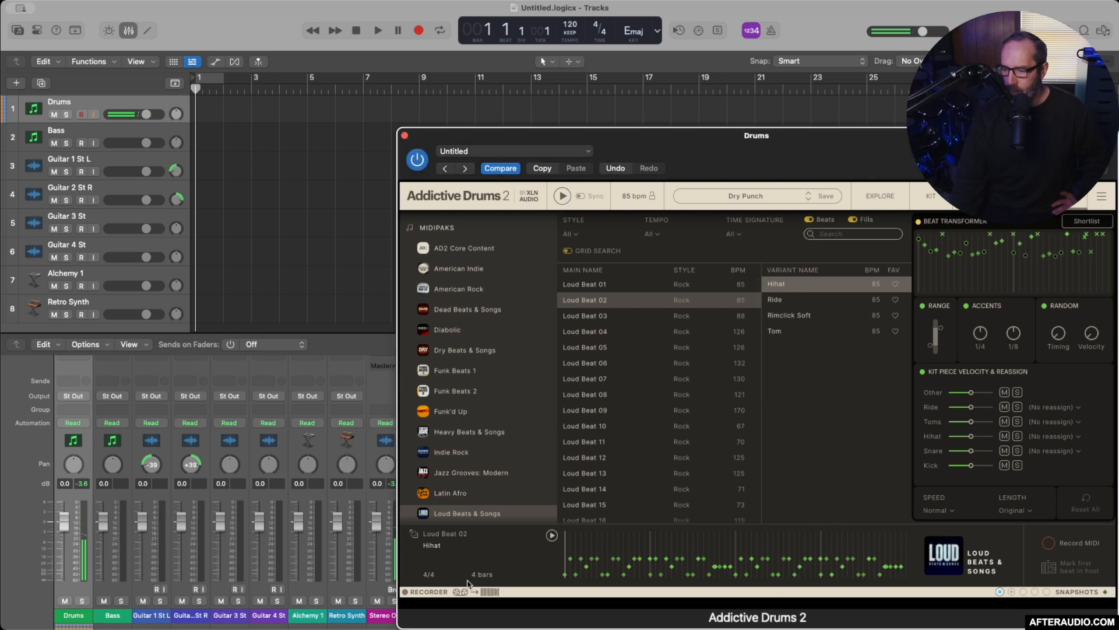
drag(490, 592, 200, 109)
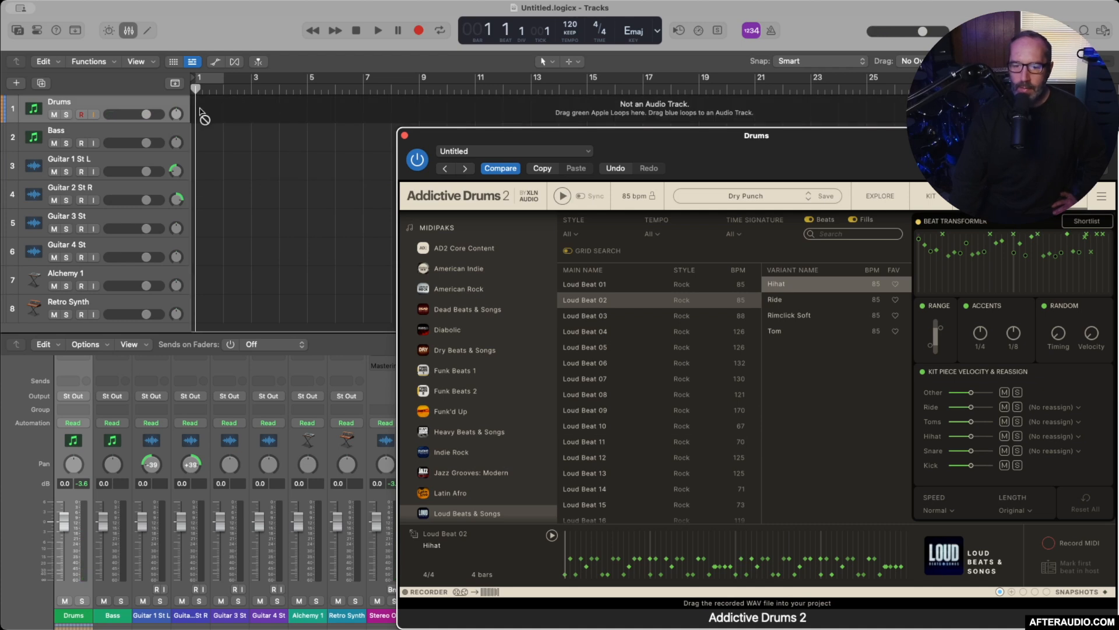
drag(200, 110, 197, 294)
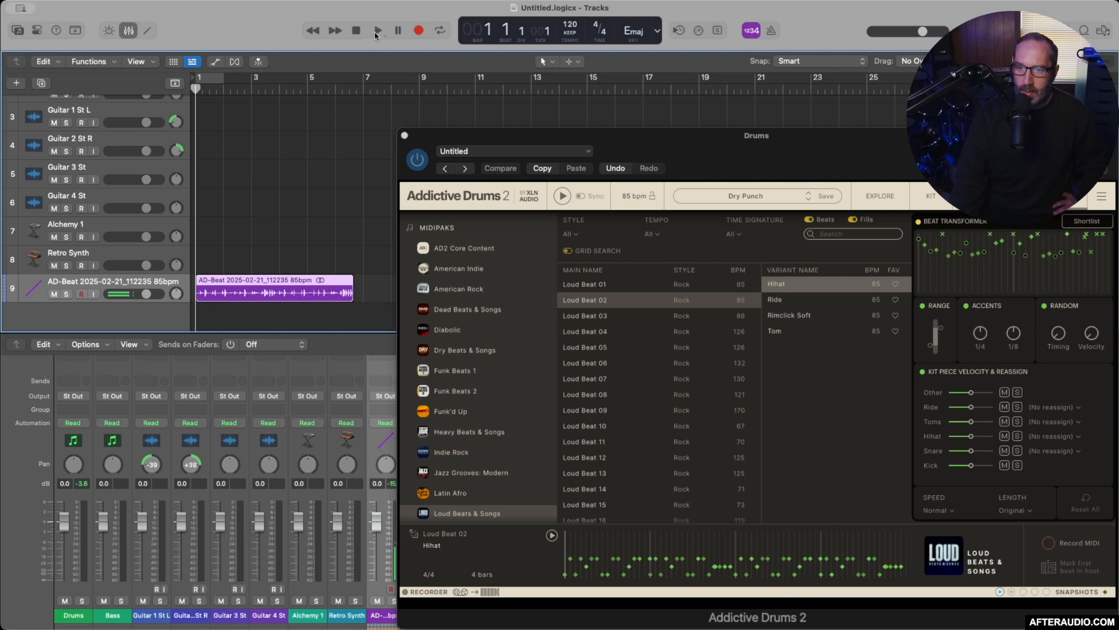
Step: Set the project tempo to 85 bpm and replace the beat region by placing the Audio Recorder's recording again at bar 1 on track 9
drag(200, 78, 353, 95)
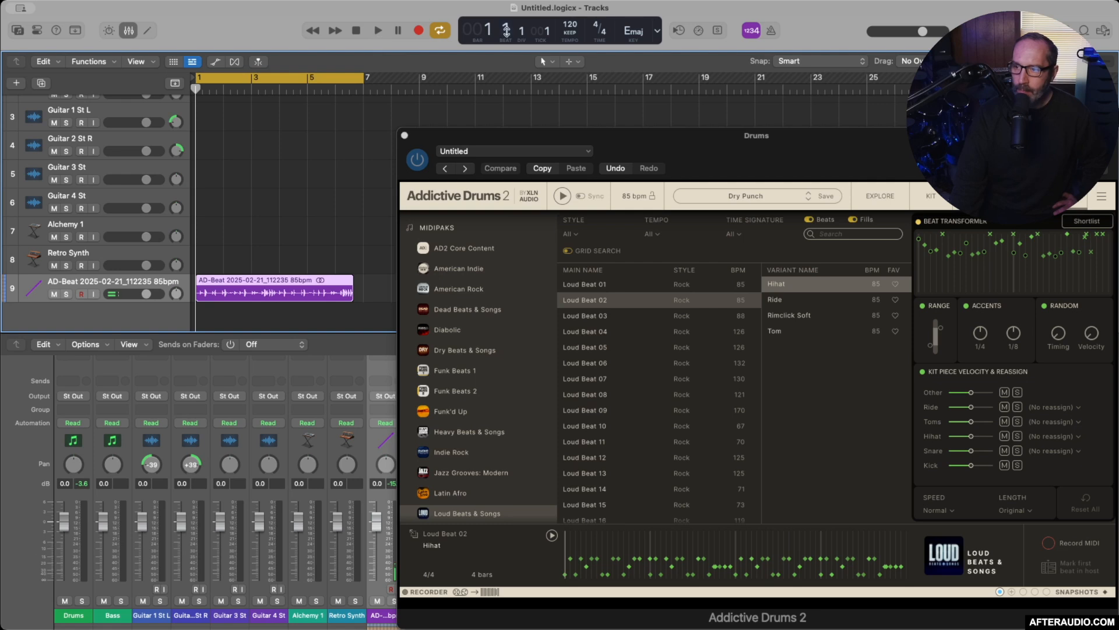
drag(570, 24, 570, 88)
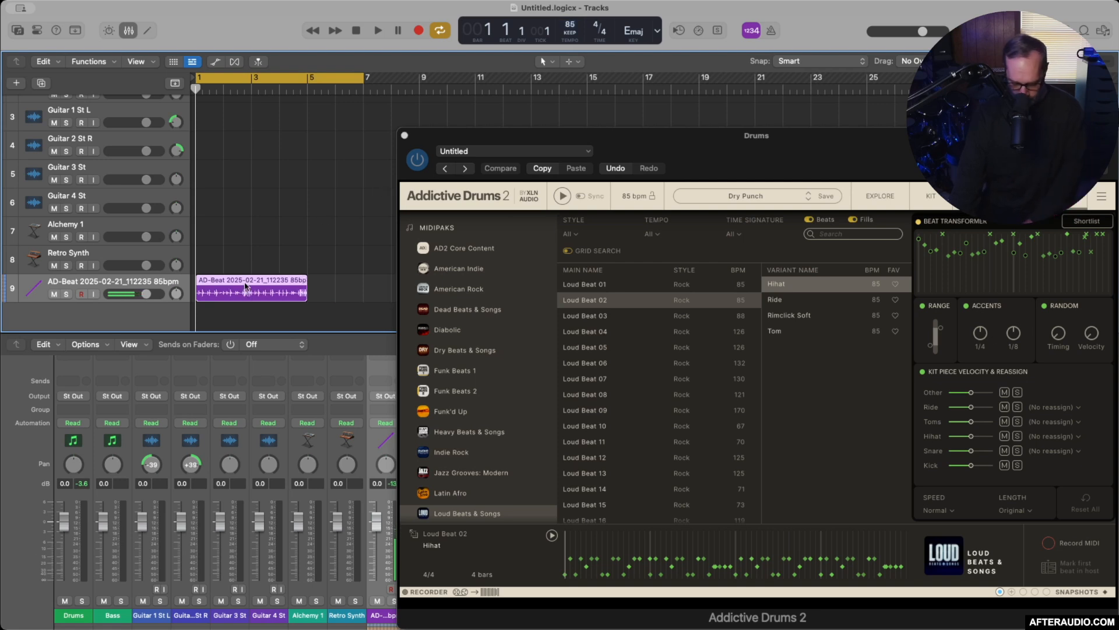
key(Delete)
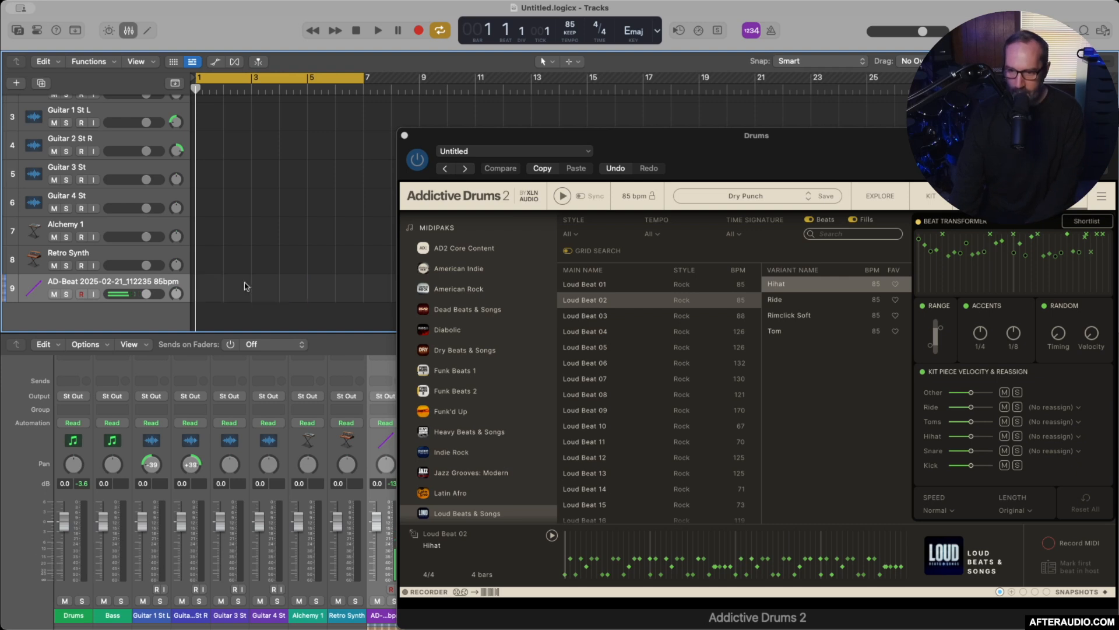
click(490, 592)
drag(490, 592, 194, 288)
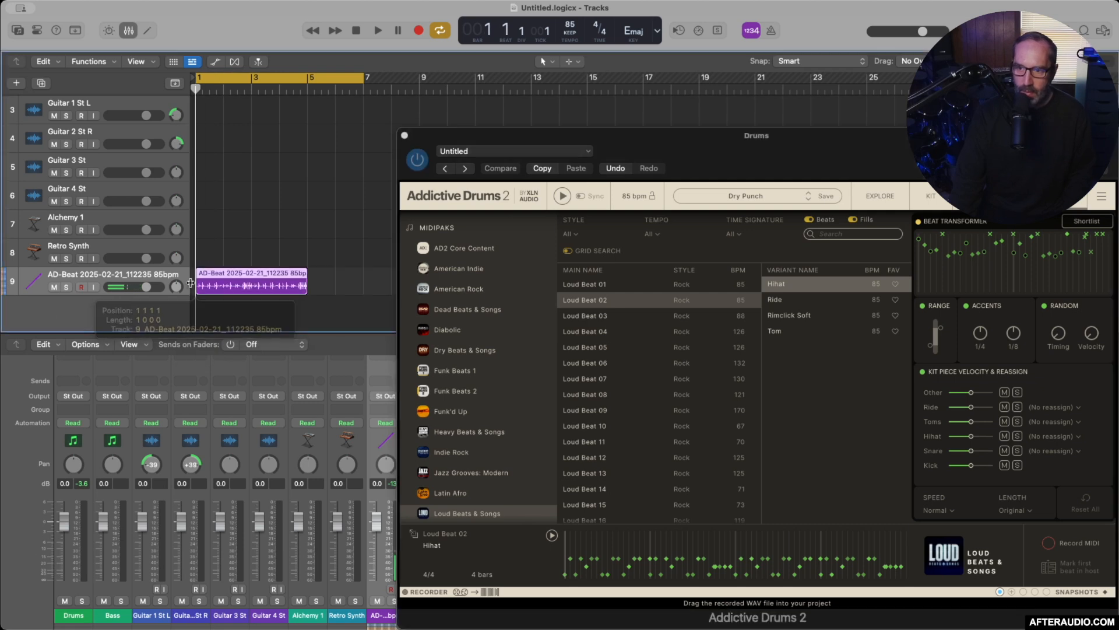
Step: Shorten the cycle range to span bar 1 to bar 5 and play the recorded beat in a loop
drag(359, 78, 303, 80)
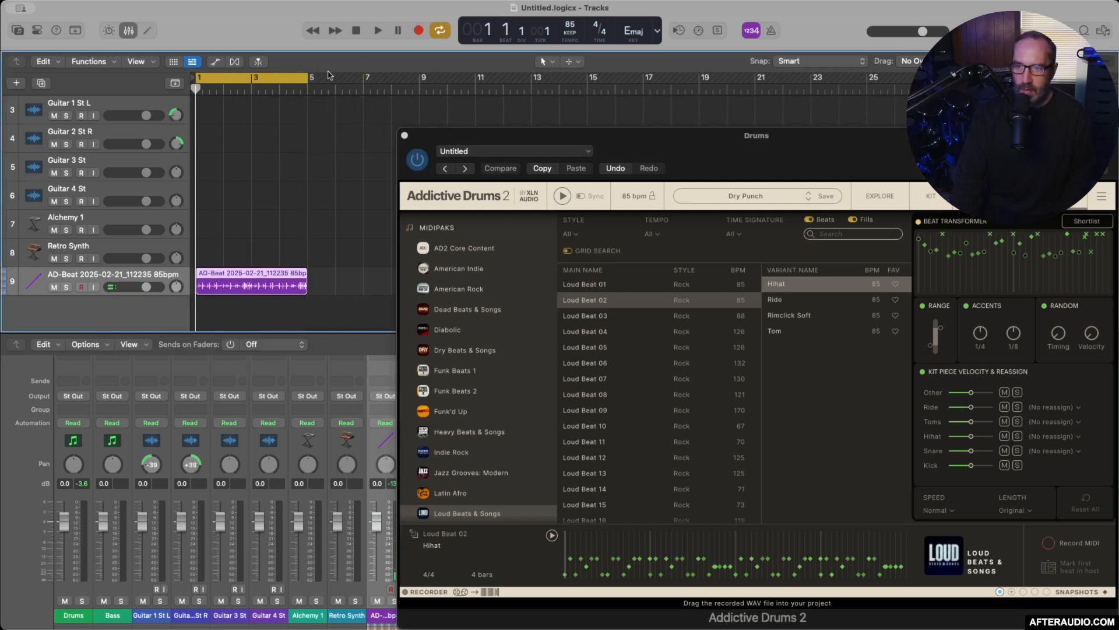
click(378, 32)
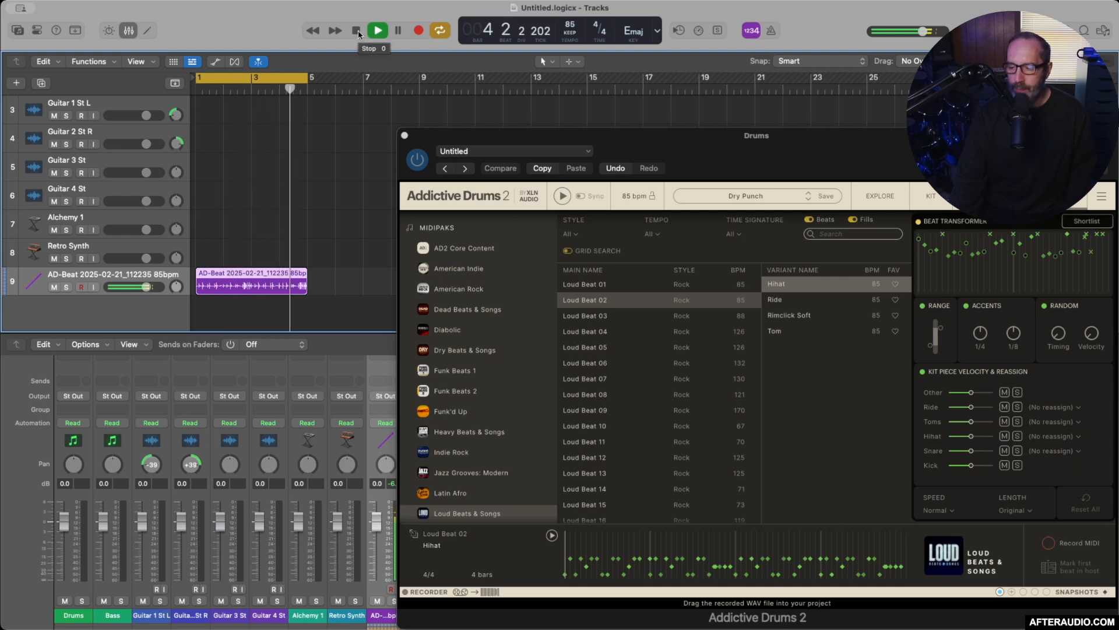
click(358, 30)
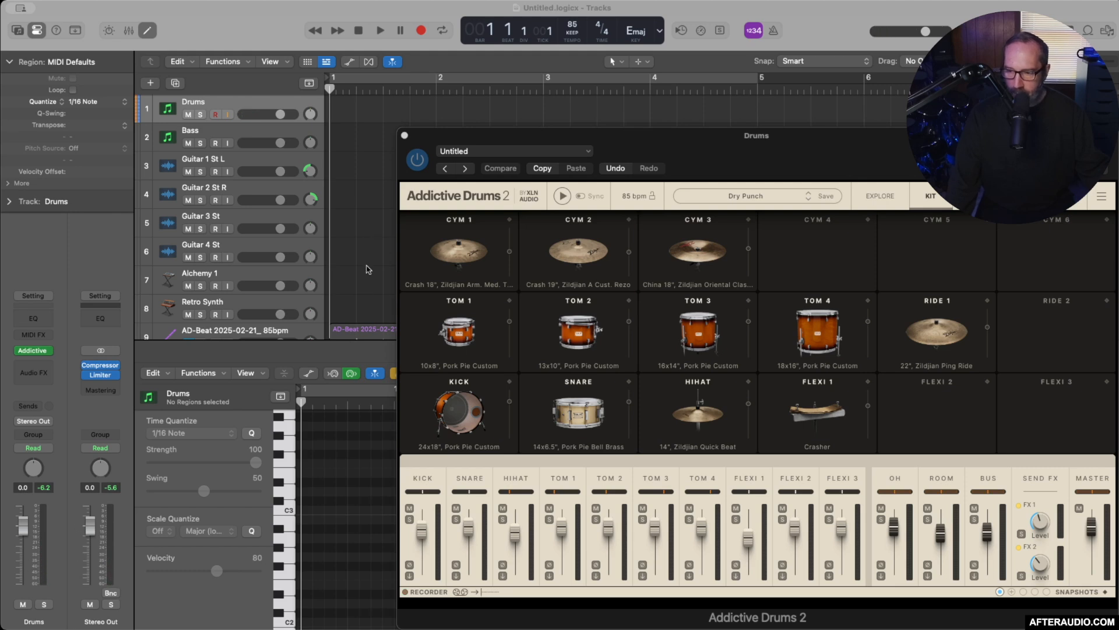
Step: Place the captured kick hit at bar 1 on a new track below the AD-Beat track and shorten its region to one beat
scroll(367, 269, down, 3)
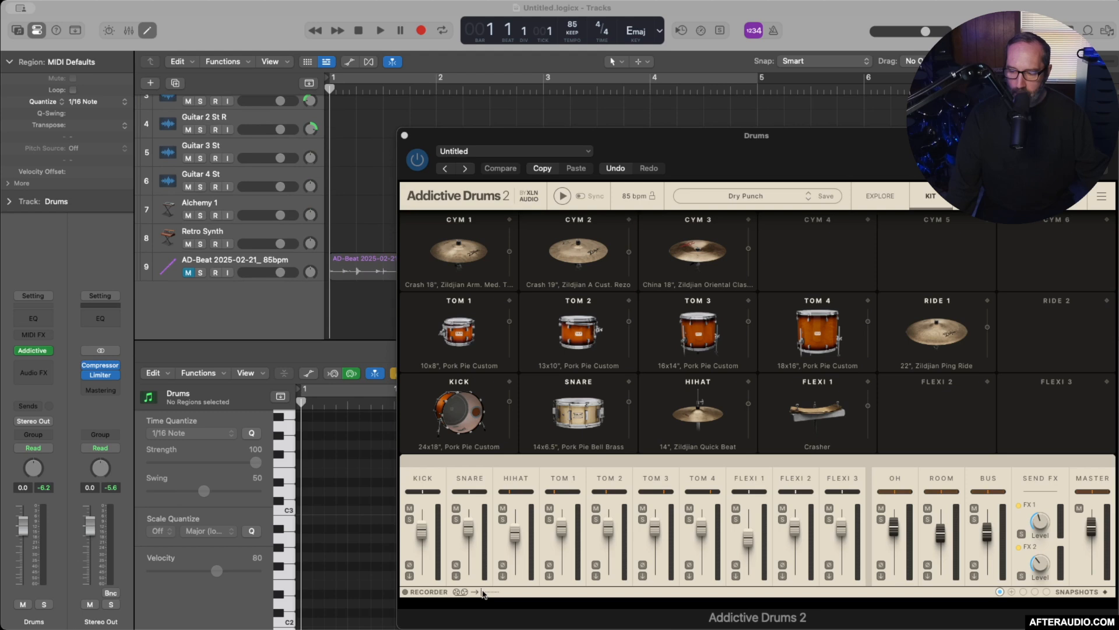
click(483, 594)
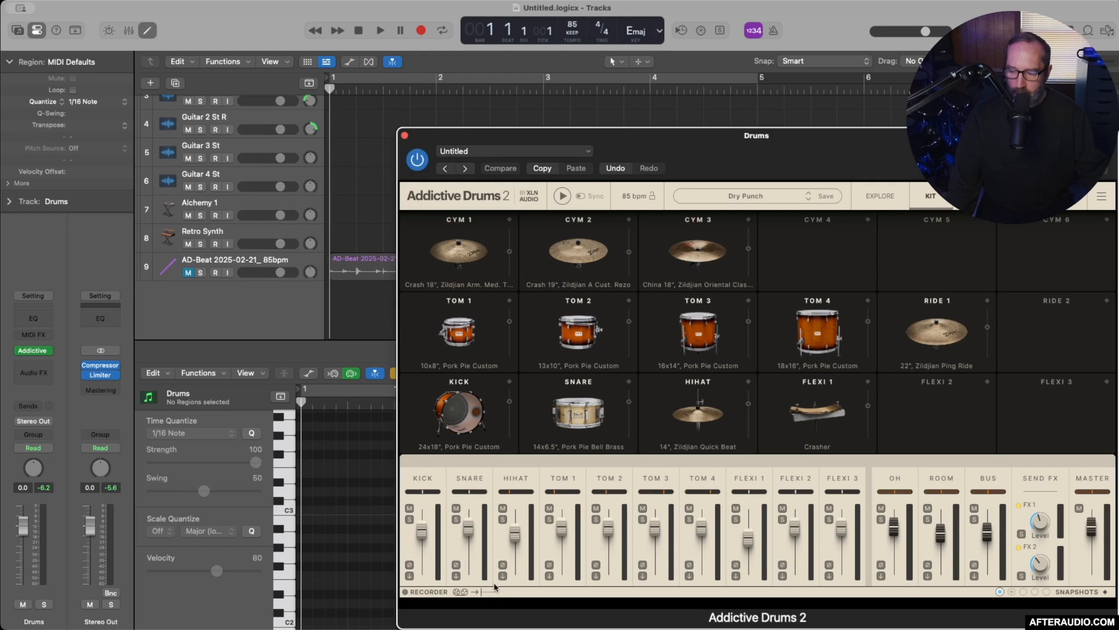
drag(491, 592, 330, 314)
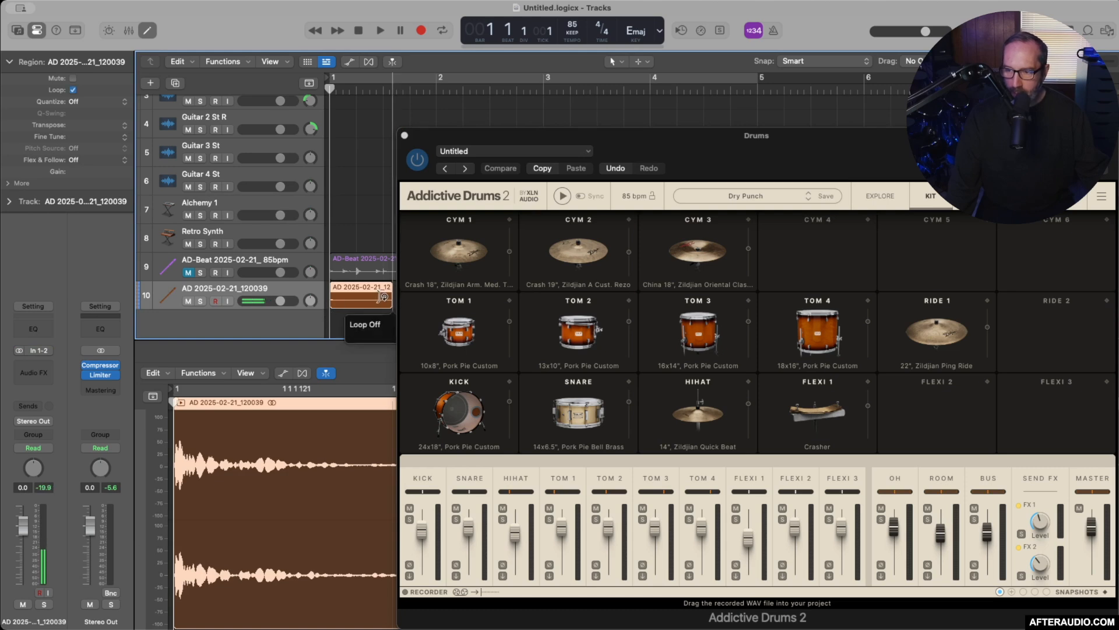
drag(386, 301, 355, 301)
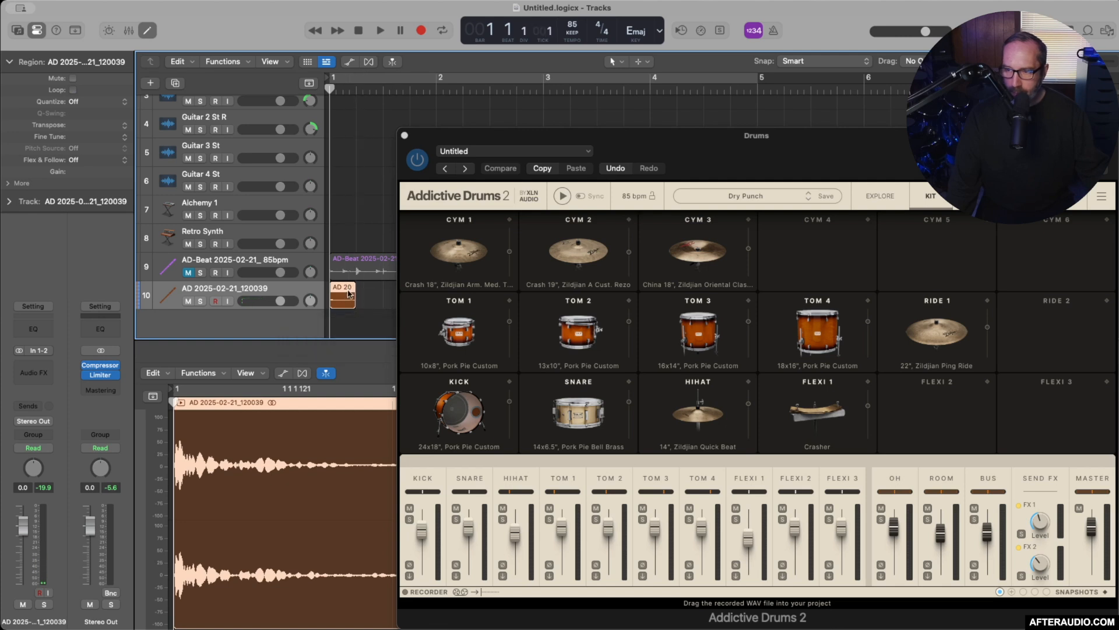
click(355, 343)
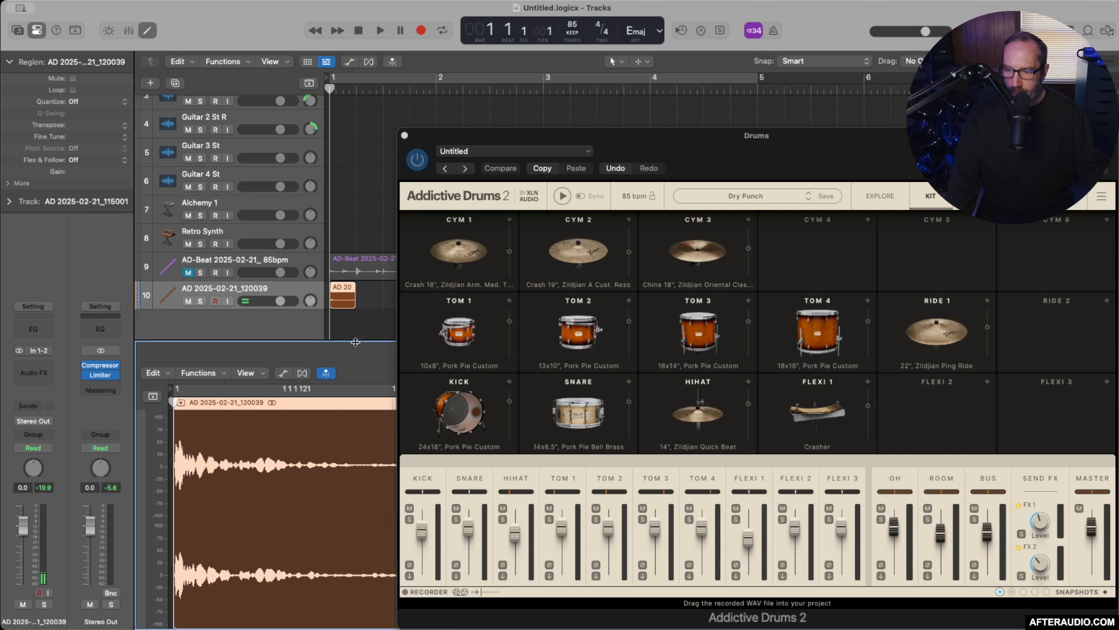
Step: Close the drum plug-in and examine the kick recording's waveform in the audio file editor with the playhead back at its start
click(405, 136)
click(634, 352)
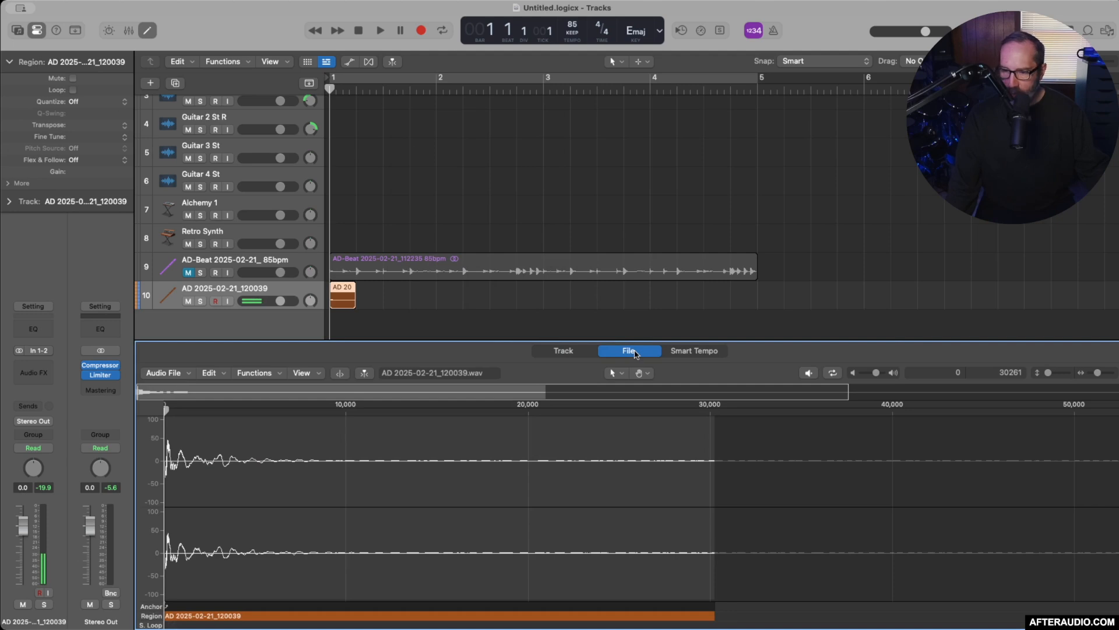
click(191, 434)
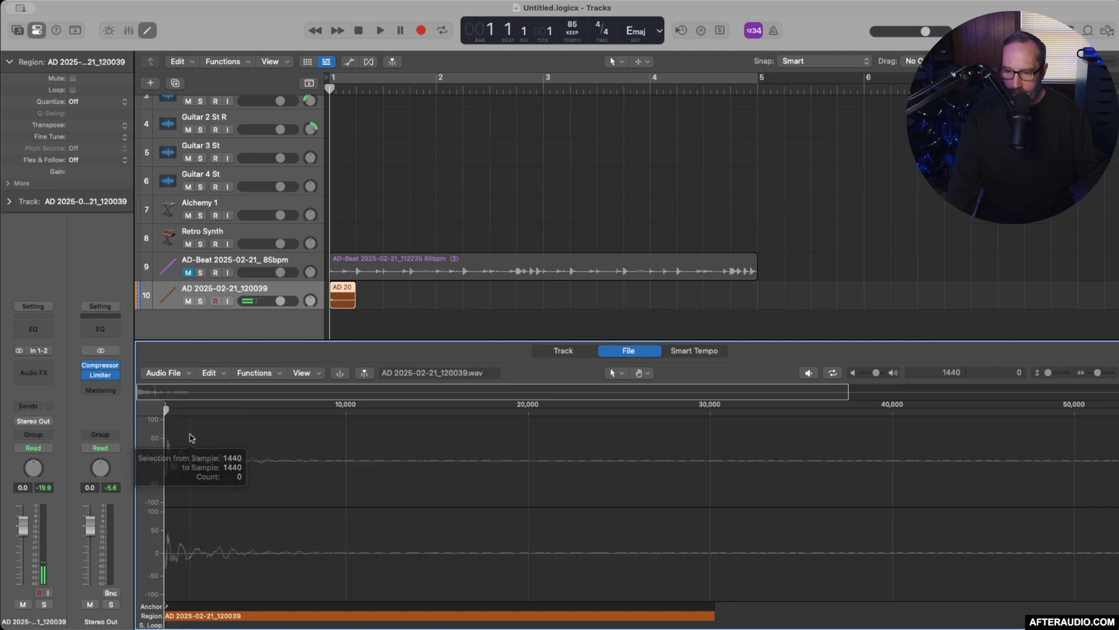
click(167, 411)
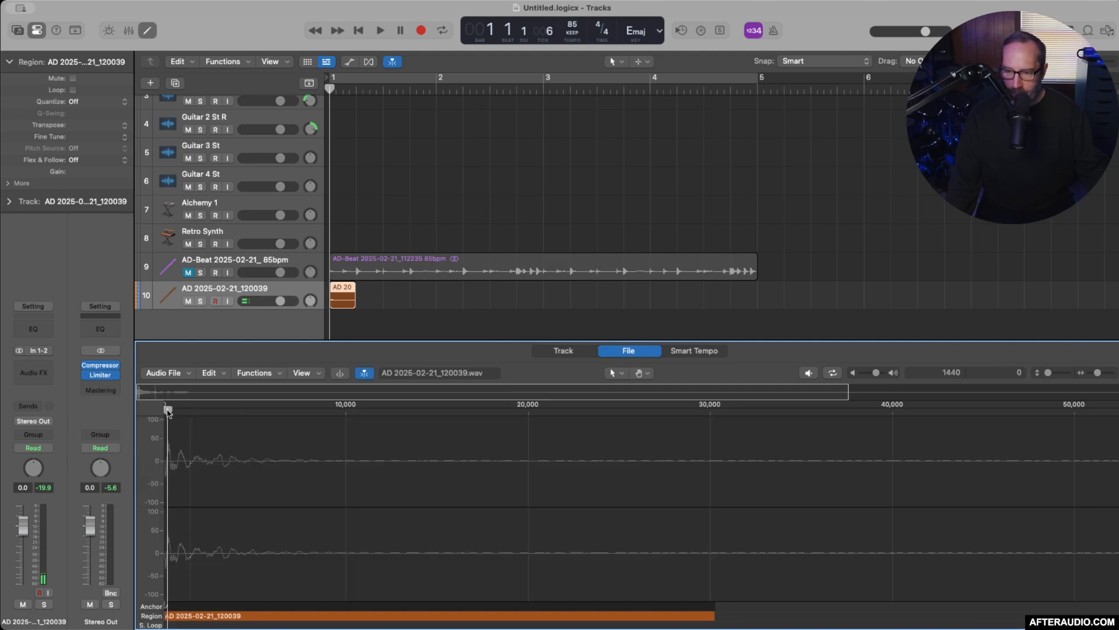
drag(167, 410, 143, 411)
Step: Play the shortened kick recording from bar 1 twice and stop playback
click(380, 31)
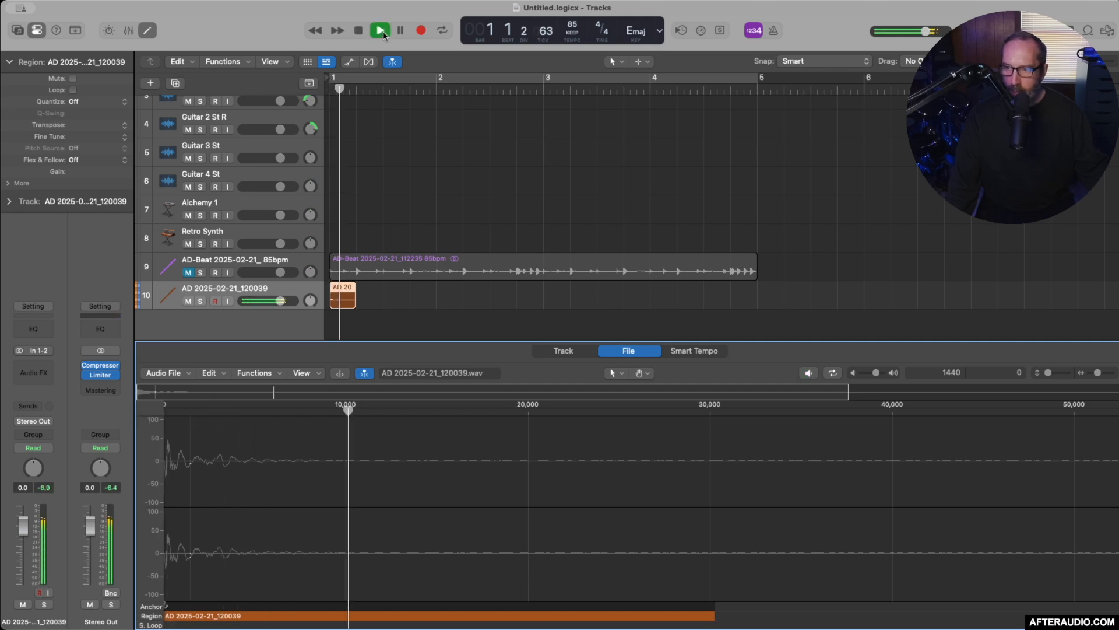
click(360, 31)
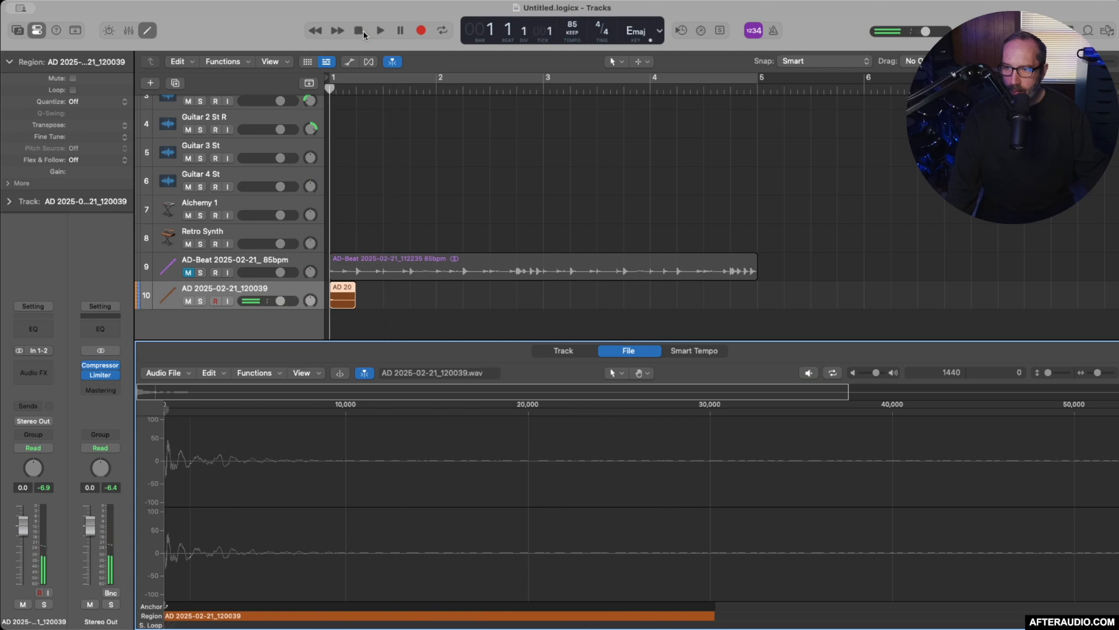
click(378, 32)
click(359, 32)
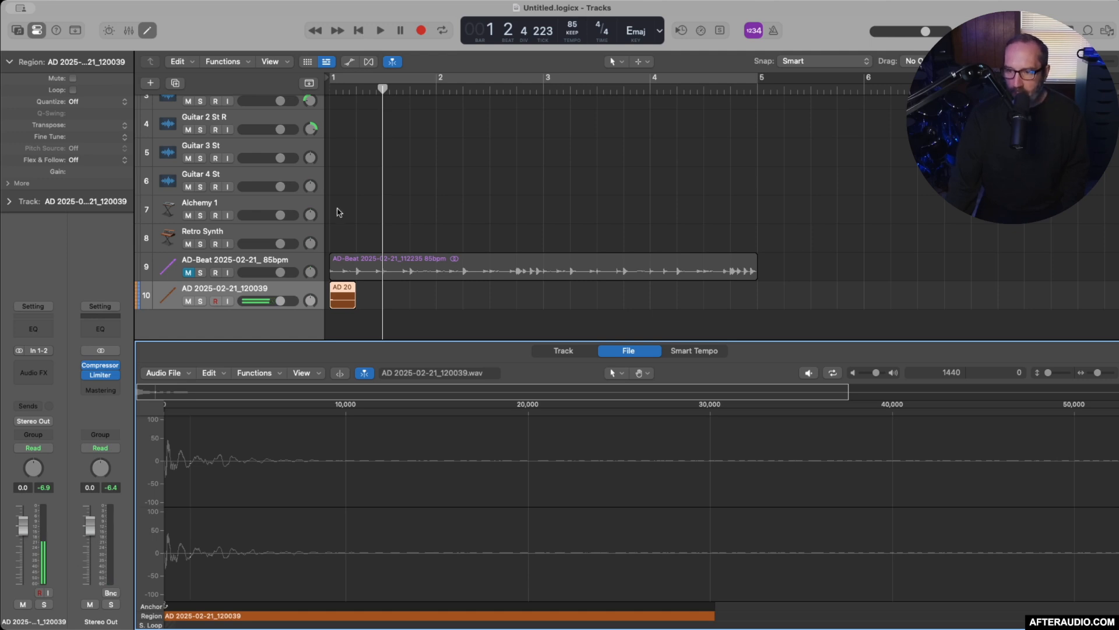
Step: Reopen Addictive Drums 2 from the Drums track and capture a second drum hit with the Audio Recorder
scroll(204, 125, up, 3)
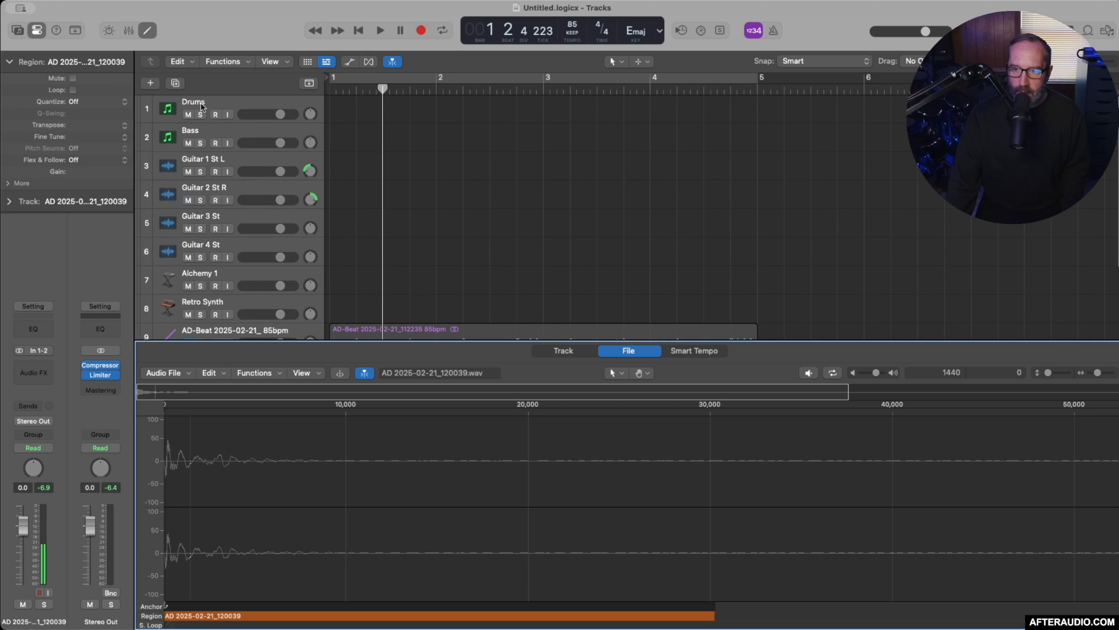
click(202, 107)
click(32, 350)
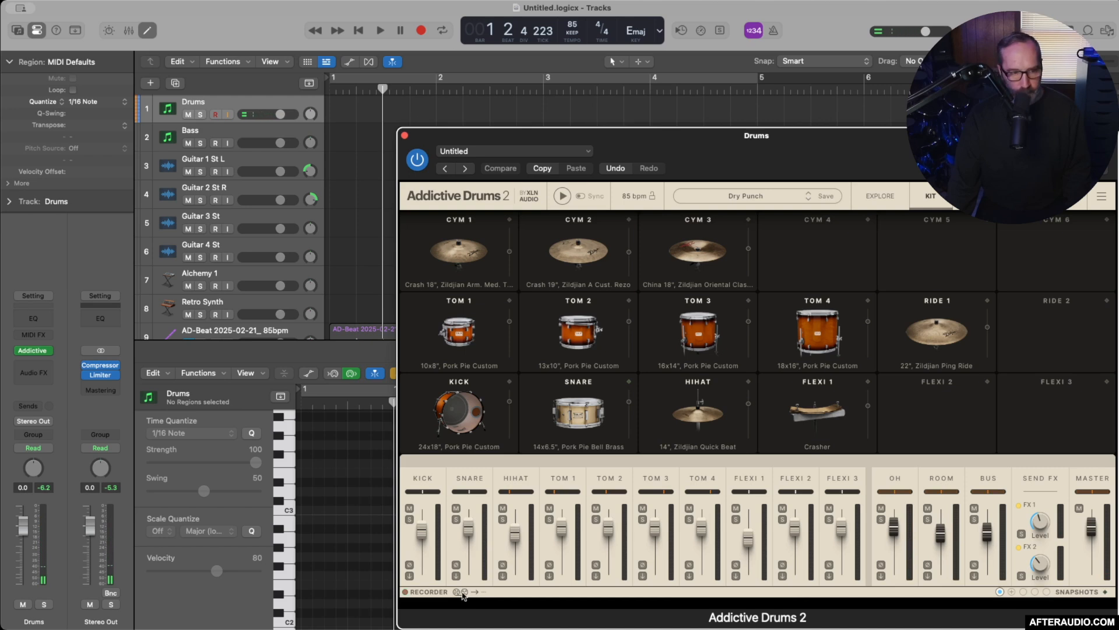
drag(463, 593, 365, 304)
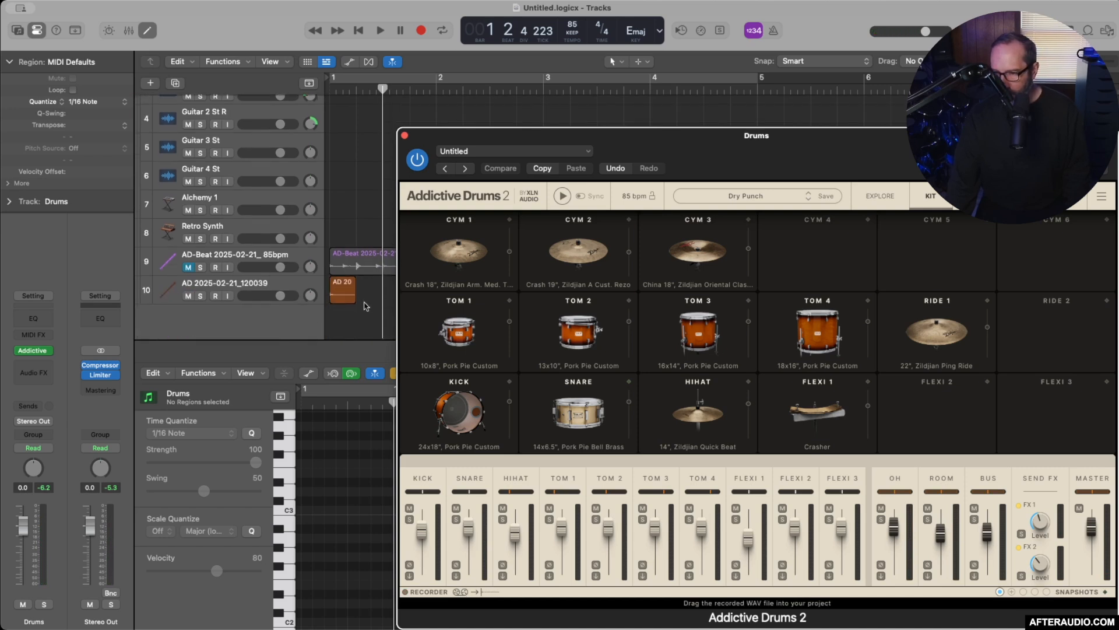
Step: Rename track 10 as Kick
double_click(239, 284)
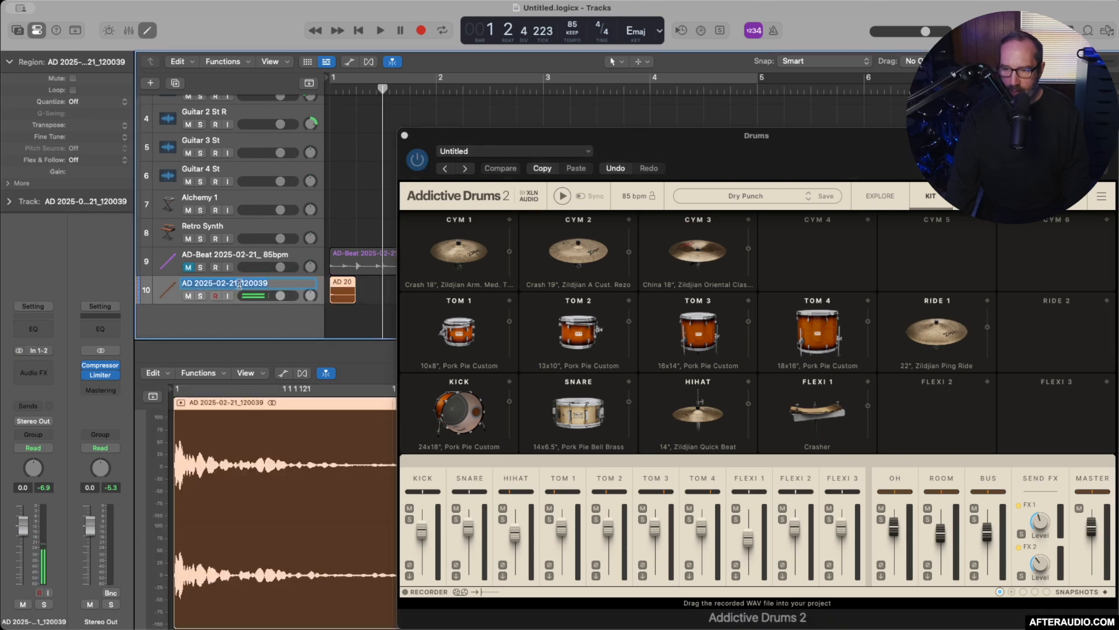
text(Kic)
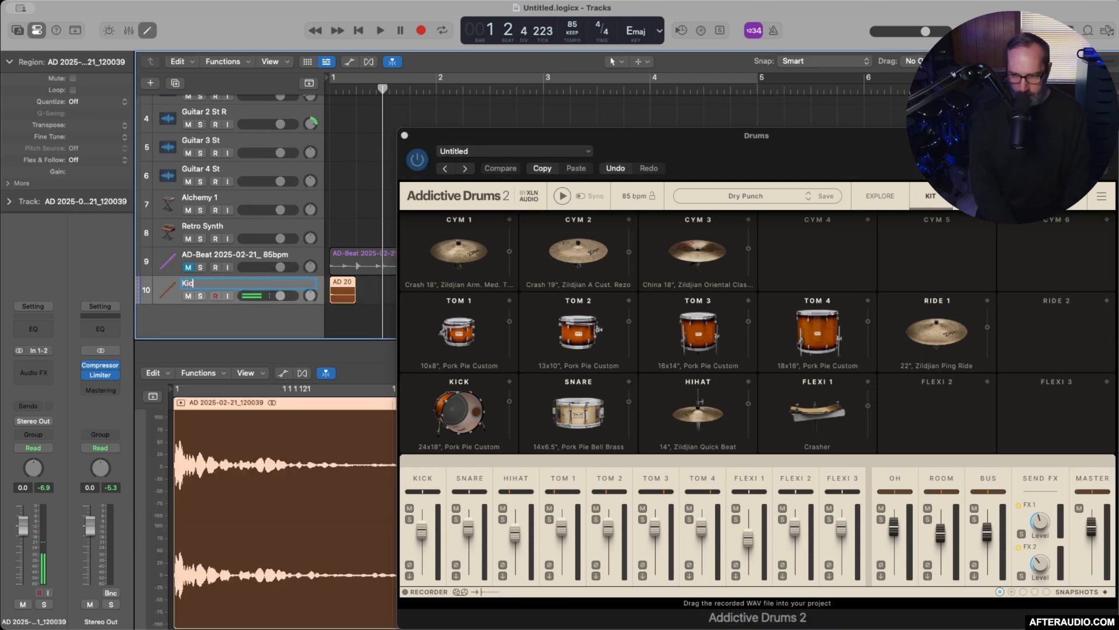
text(k)
key(Return)
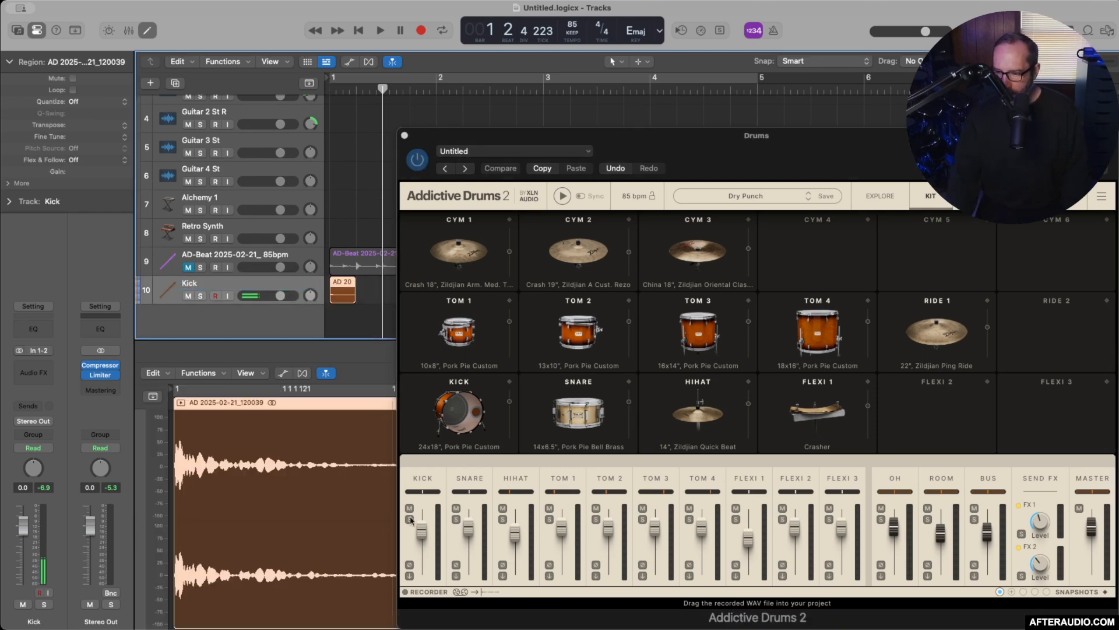
Step: Place the second captured hit on a new track below Kick as a one-beat region starting on beat 2 of bar 1
click(488, 594)
drag(489, 593, 330, 329)
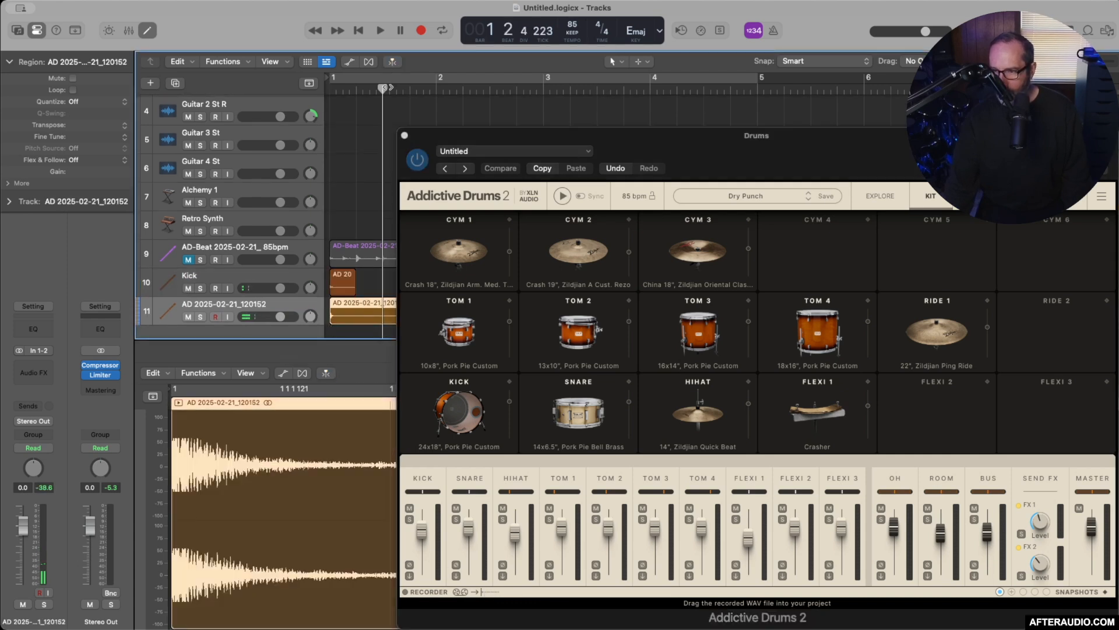
click(404, 135)
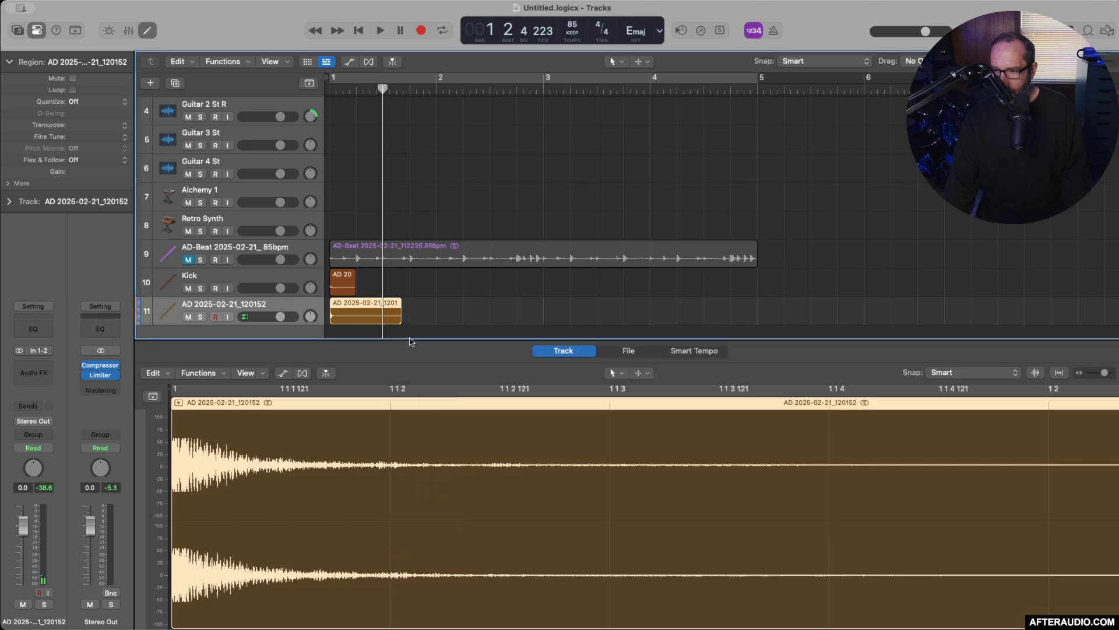
drag(398, 313, 369, 309)
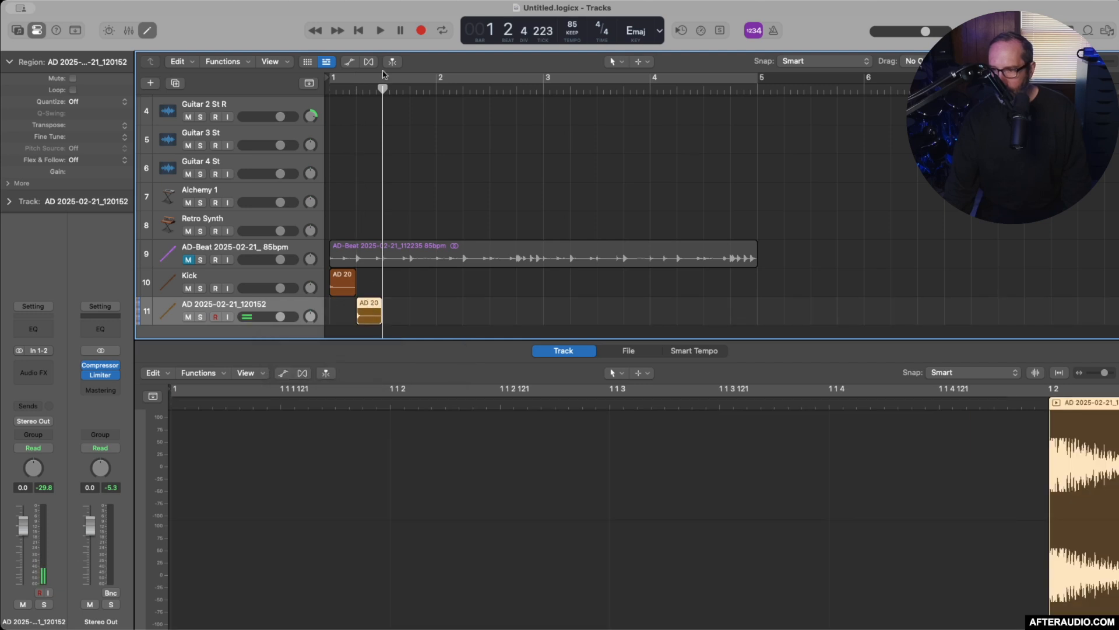
Step: Play the kick and the second hit together from bar 1 twice and stop playback
click(358, 31)
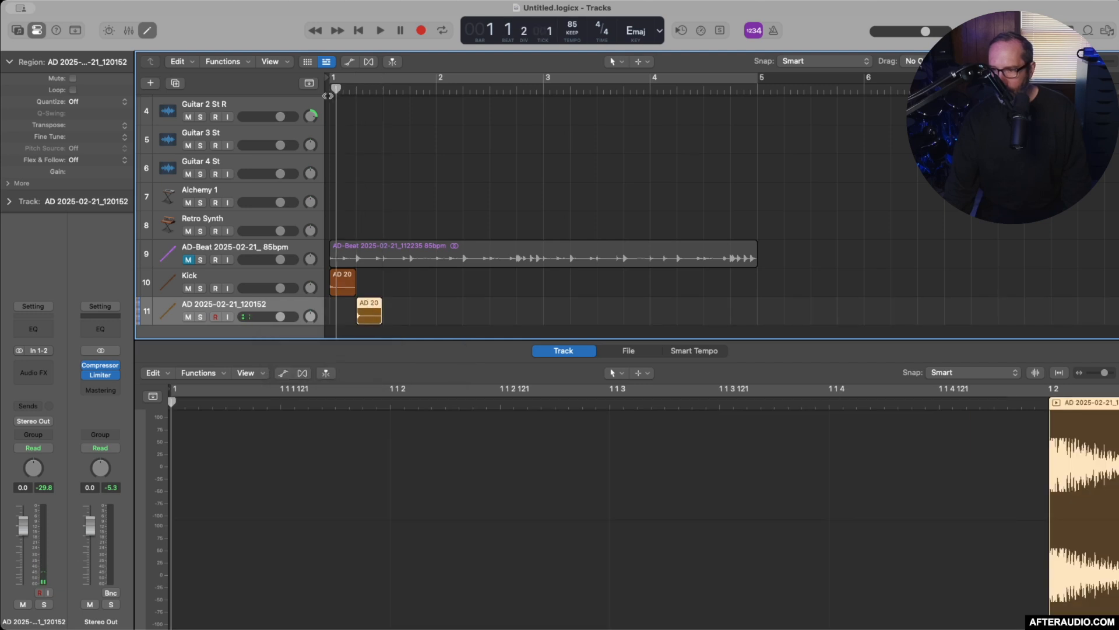
click(382, 32)
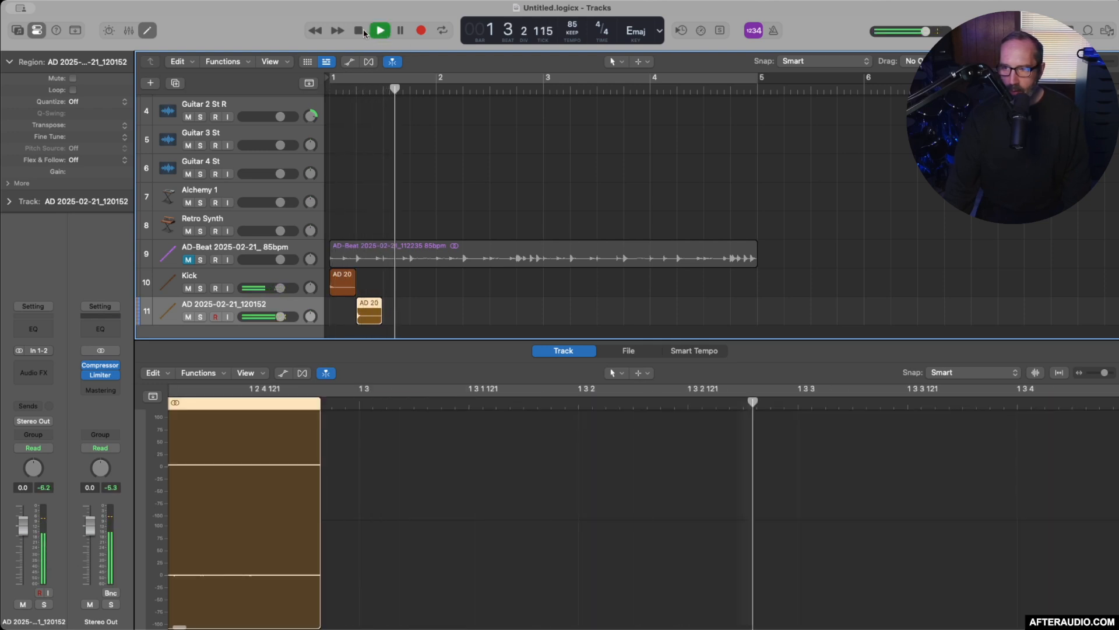
click(359, 31)
click(380, 31)
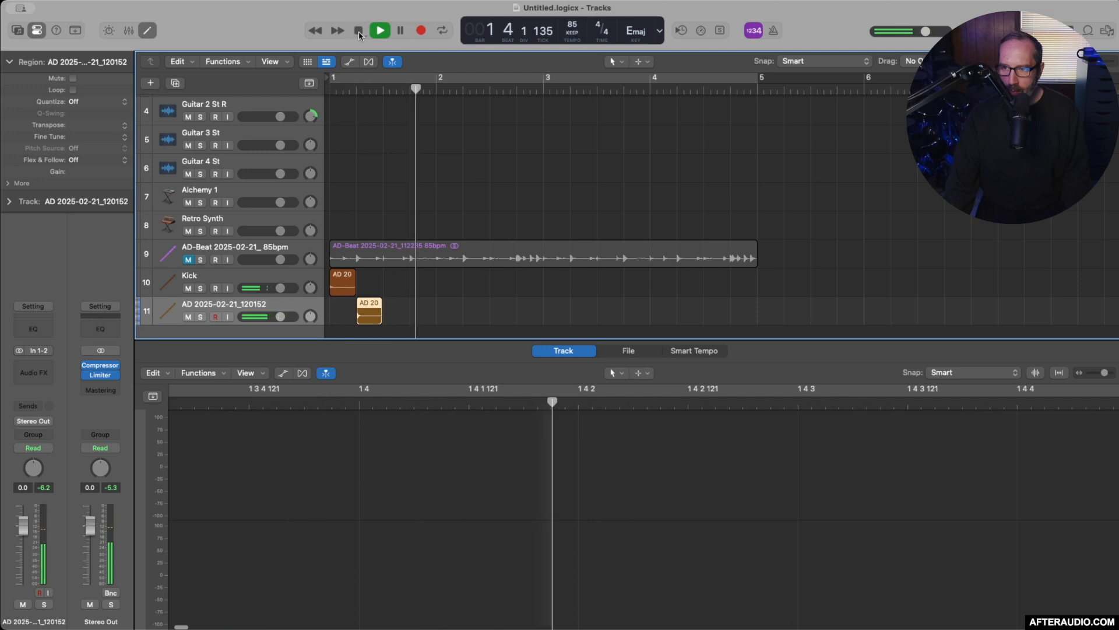
click(358, 30)
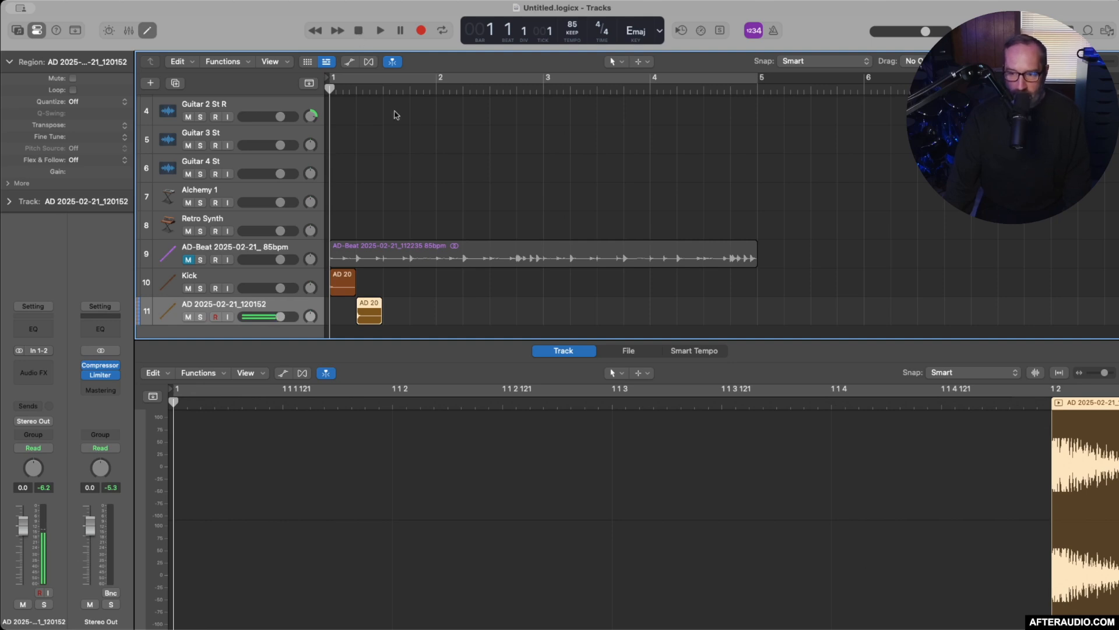
Step: Reopen Addictive Drums 2 from the Drums track and play its selected beat
scroll(252, 144, up, 3)
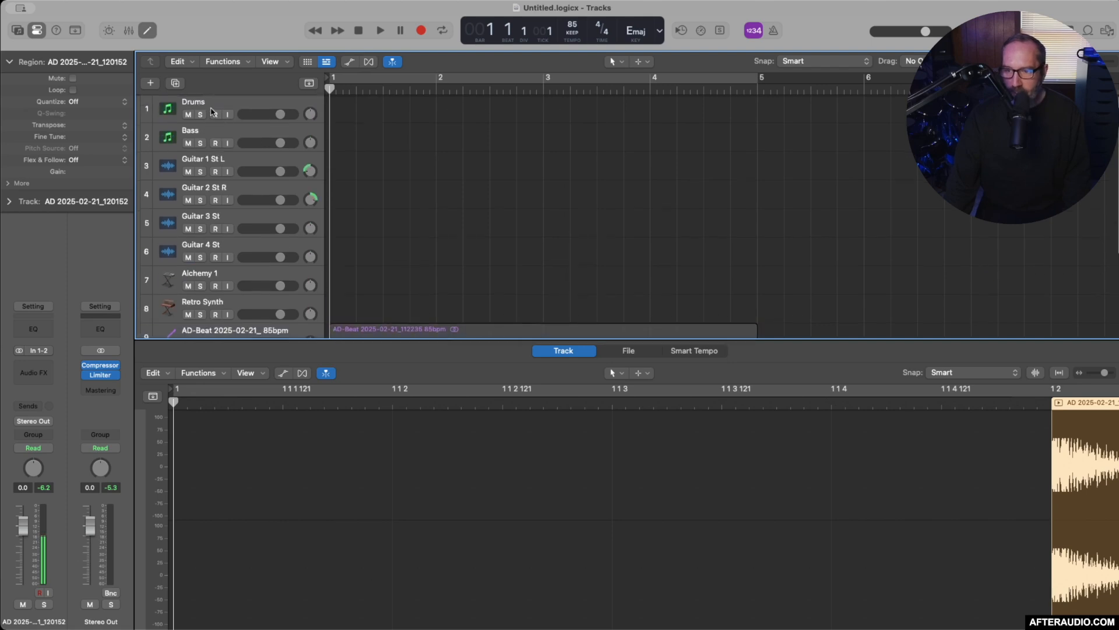
click(208, 108)
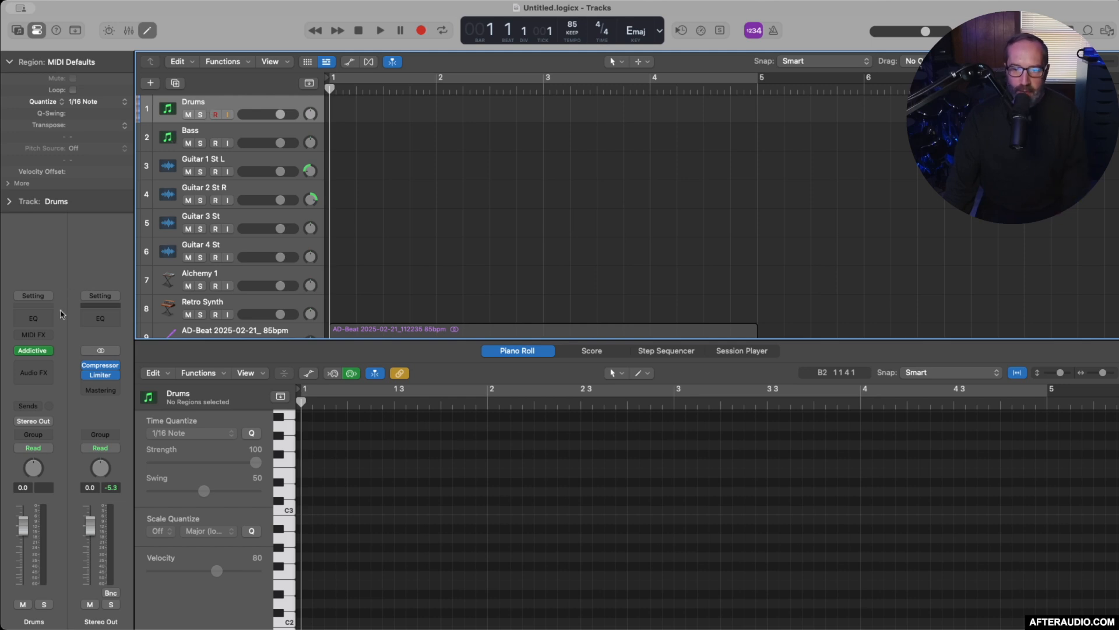
click(35, 351)
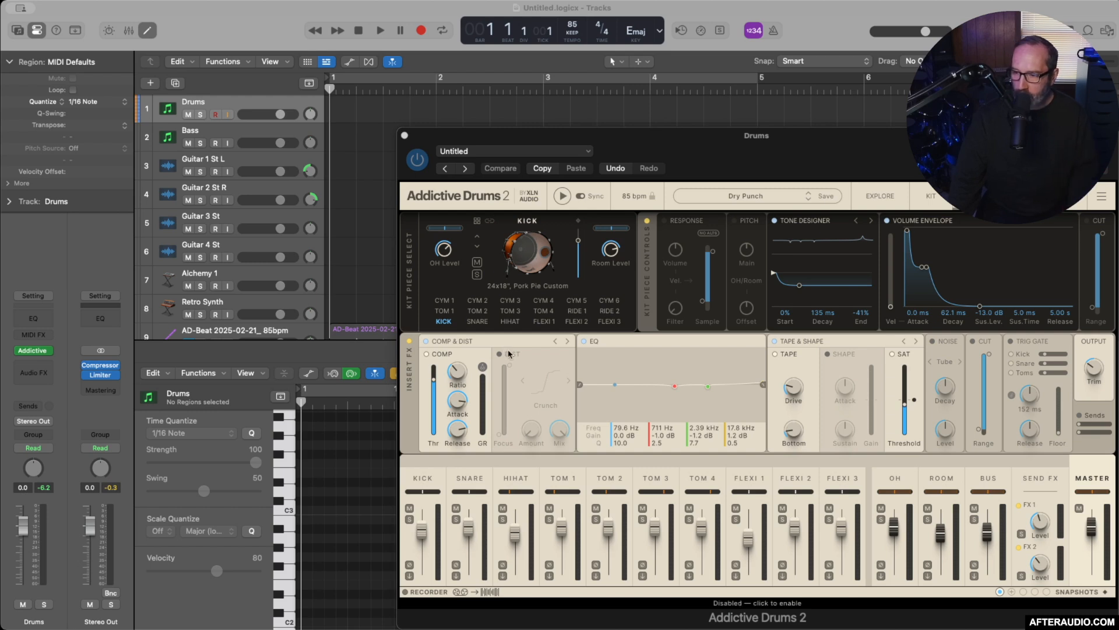
click(563, 196)
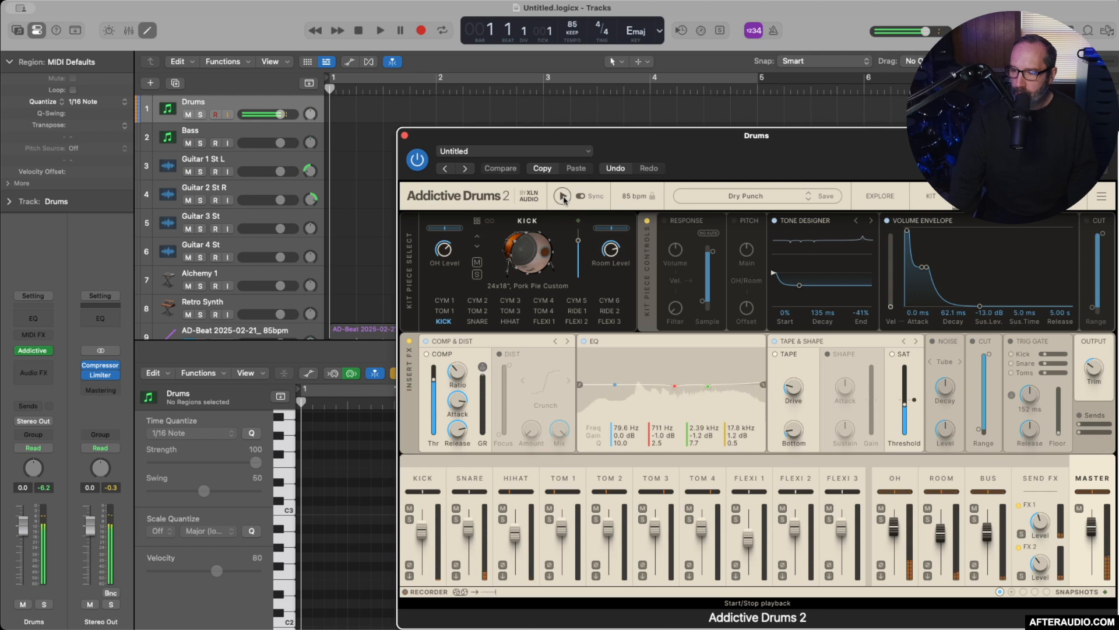
Step: Switch on the toggle above the master compressor's GR meter, then play the beat with the kick soloed
click(482, 367)
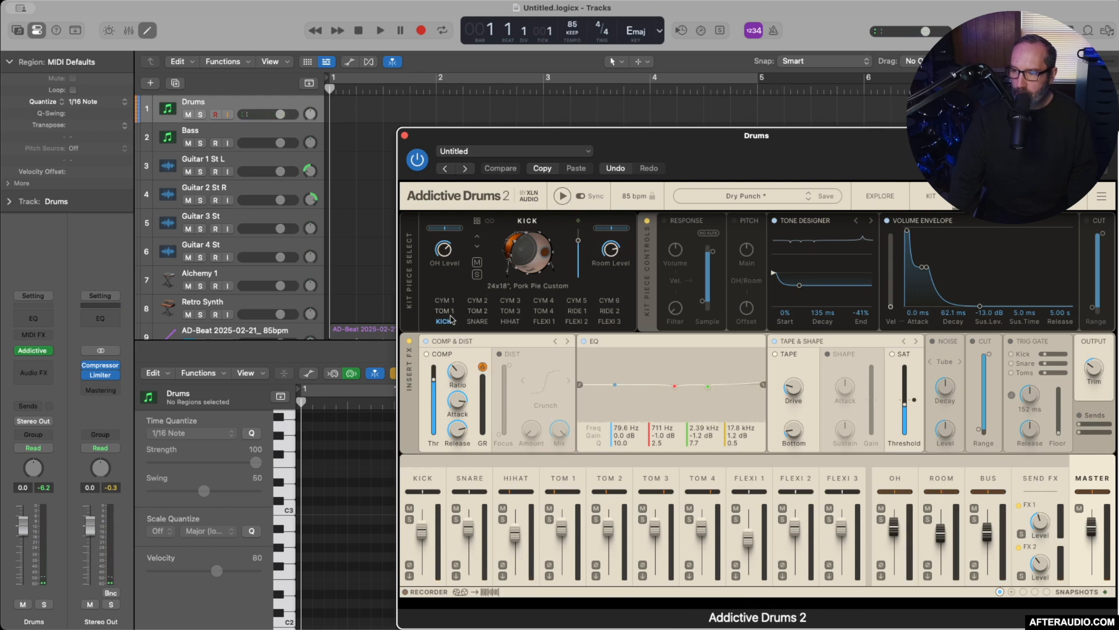
click(478, 274)
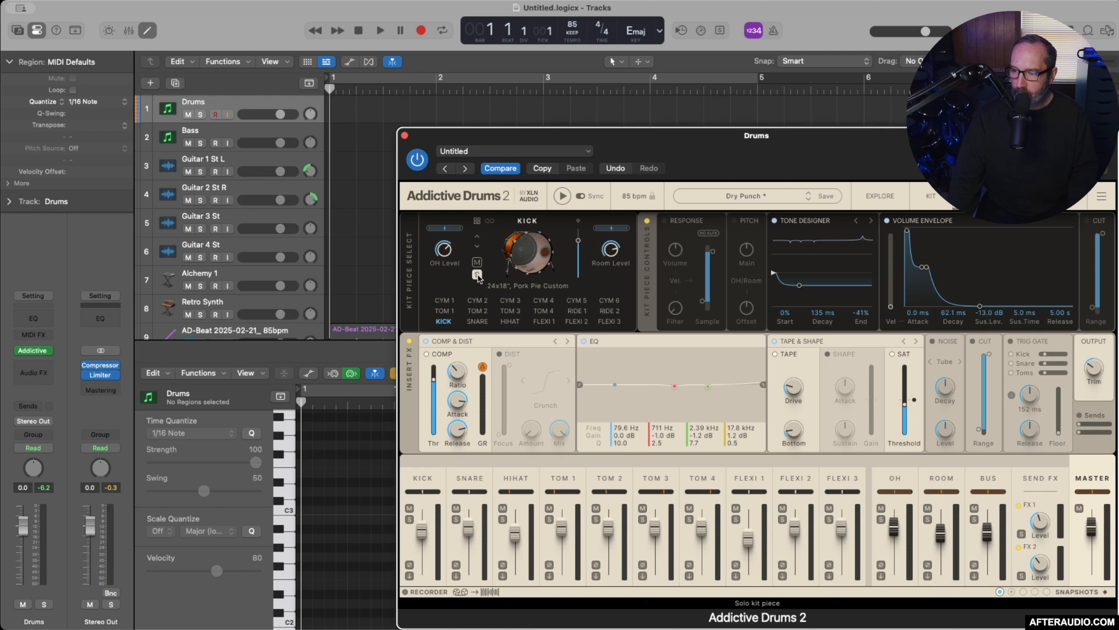
click(563, 197)
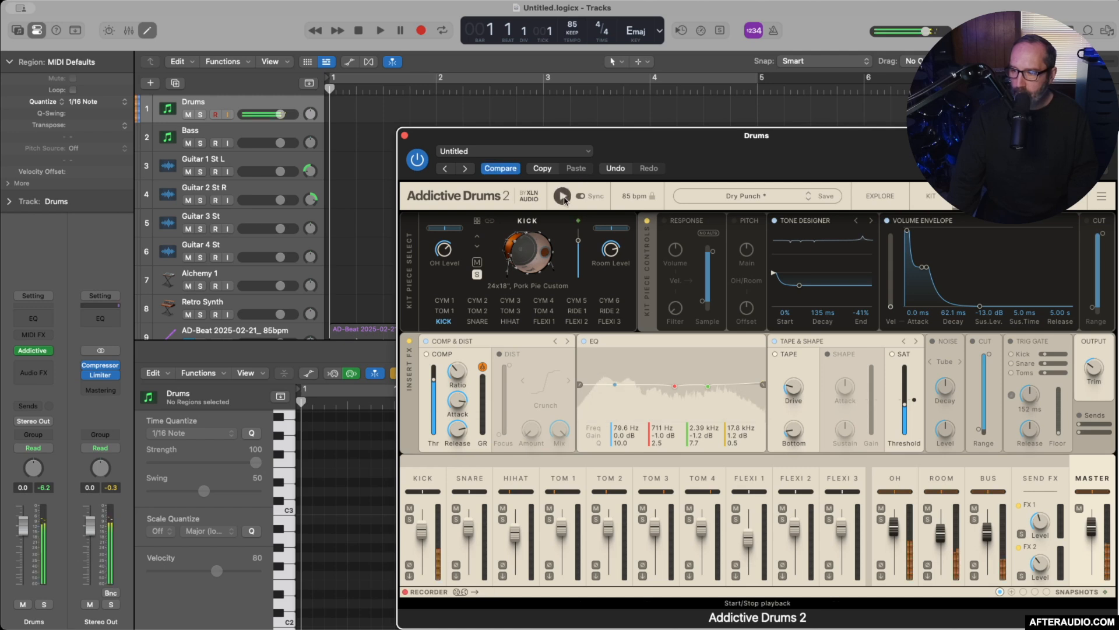
Step: Enable distortion on the master channel, switch its type to Heavy, and adjust the distortion amount
click(499, 354)
mouse_move(531, 430)
mouse_down()
mouse_move(531, 402)
mouse_move(532, 431)
mouse_up()
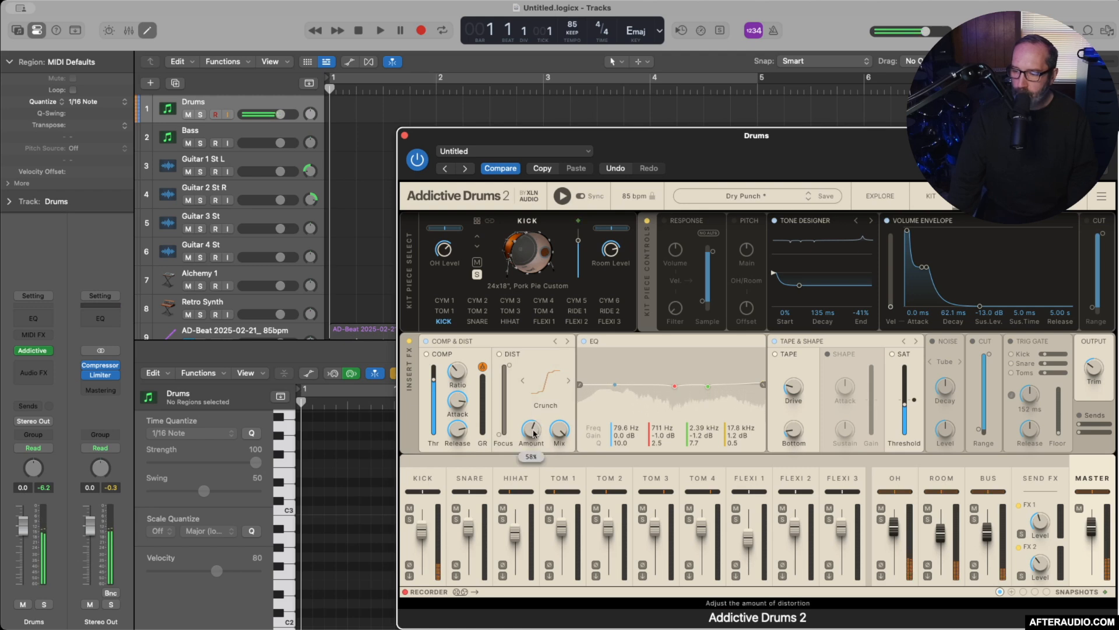
click(568, 382)
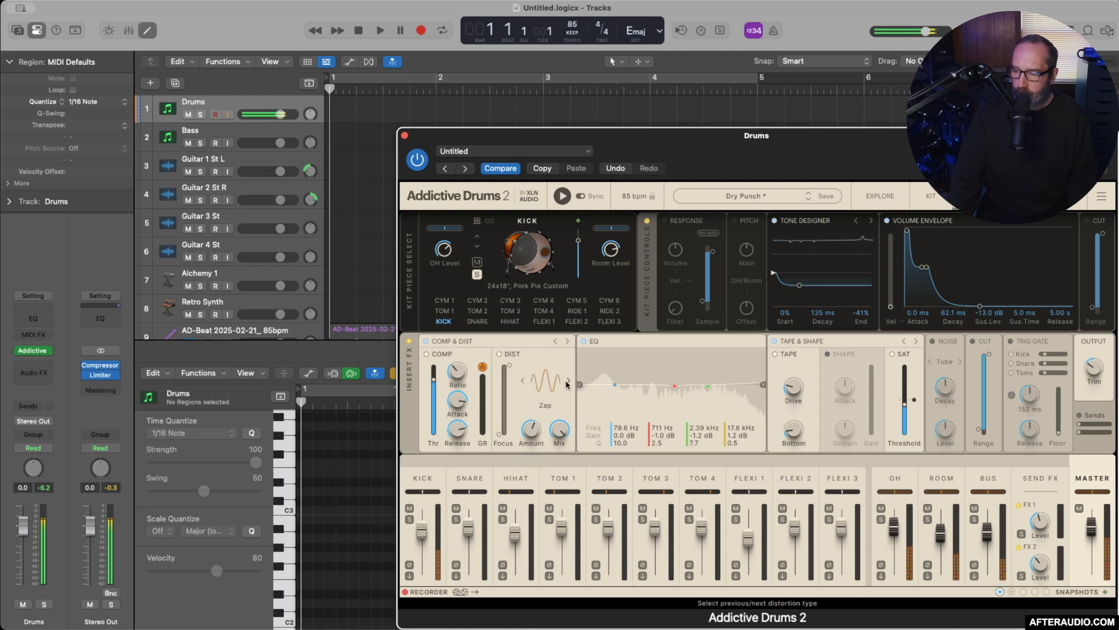
click(568, 381)
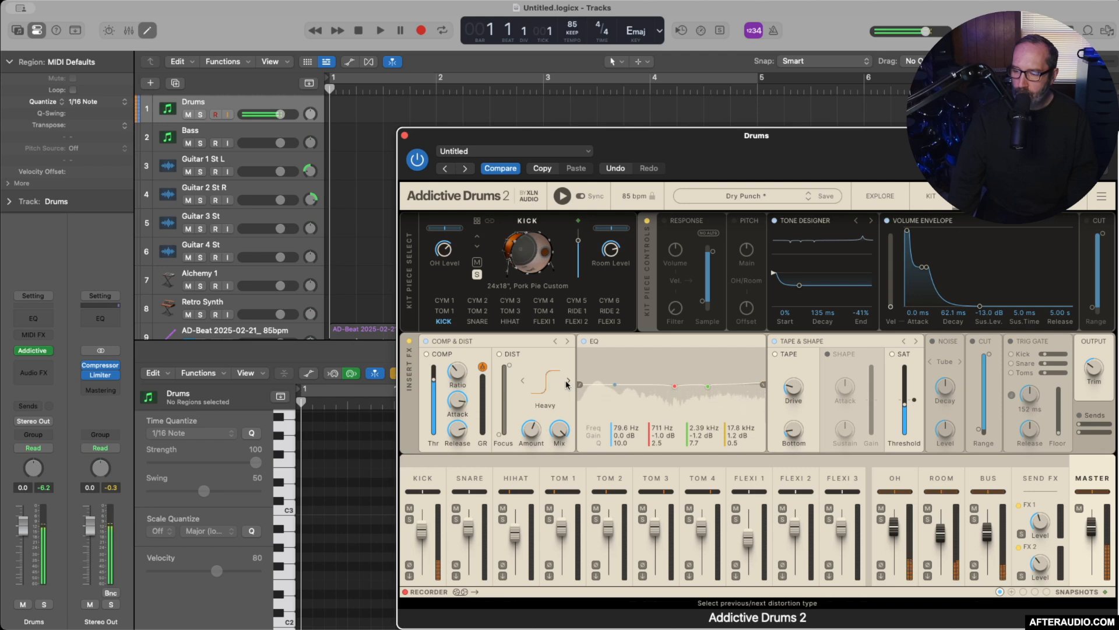
drag(531, 430, 531, 438)
Step: Unsolo the kick so the full kit plays, and select the snare for editing
click(478, 322)
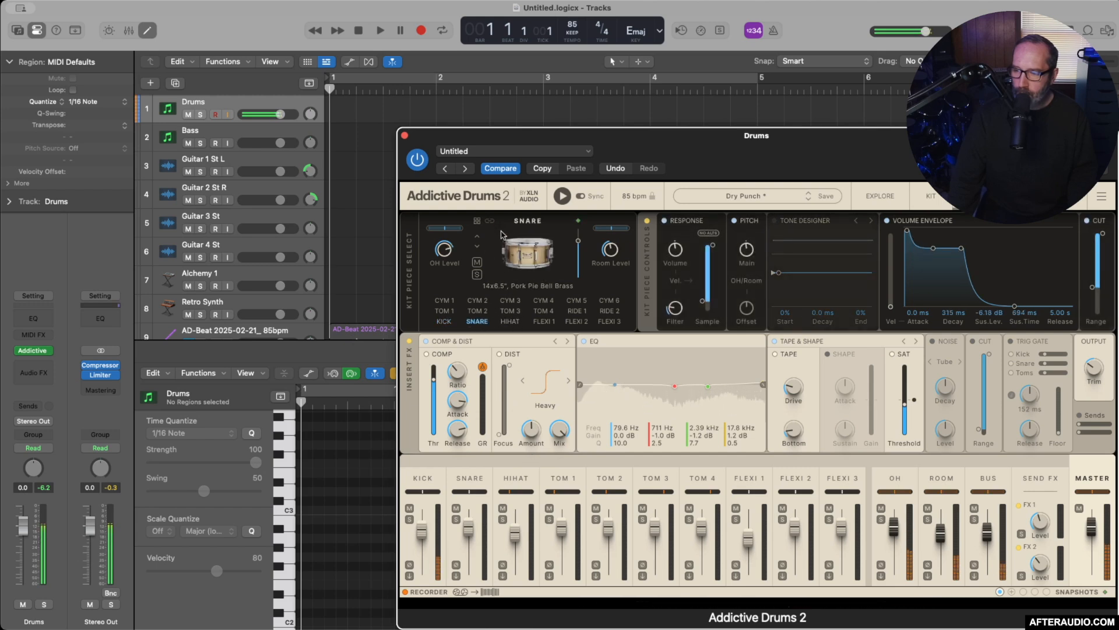
click(444, 322)
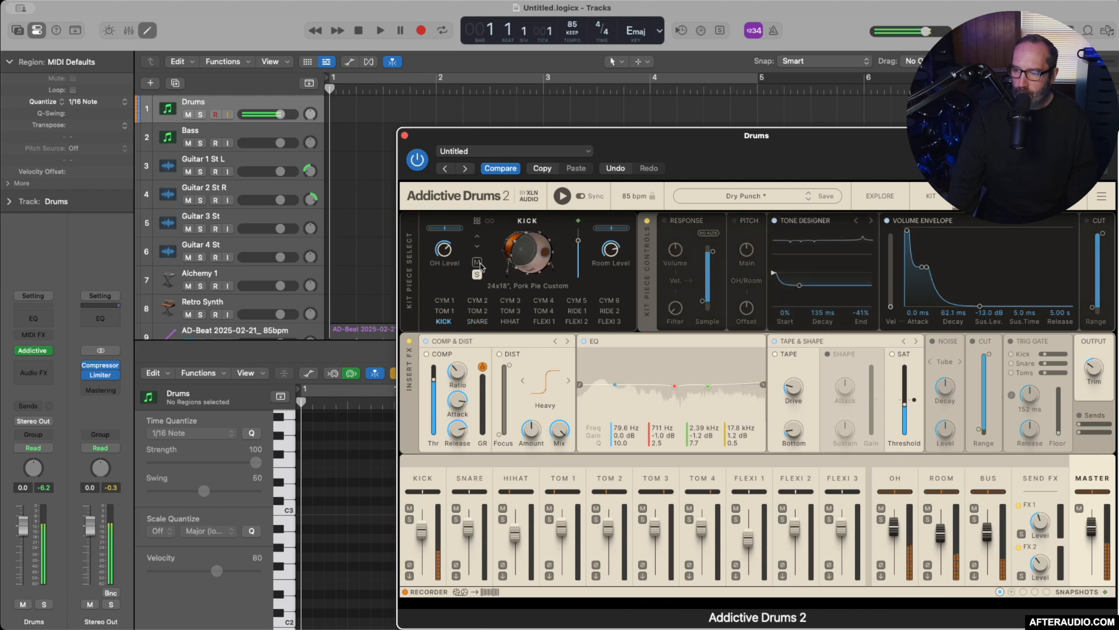
click(477, 321)
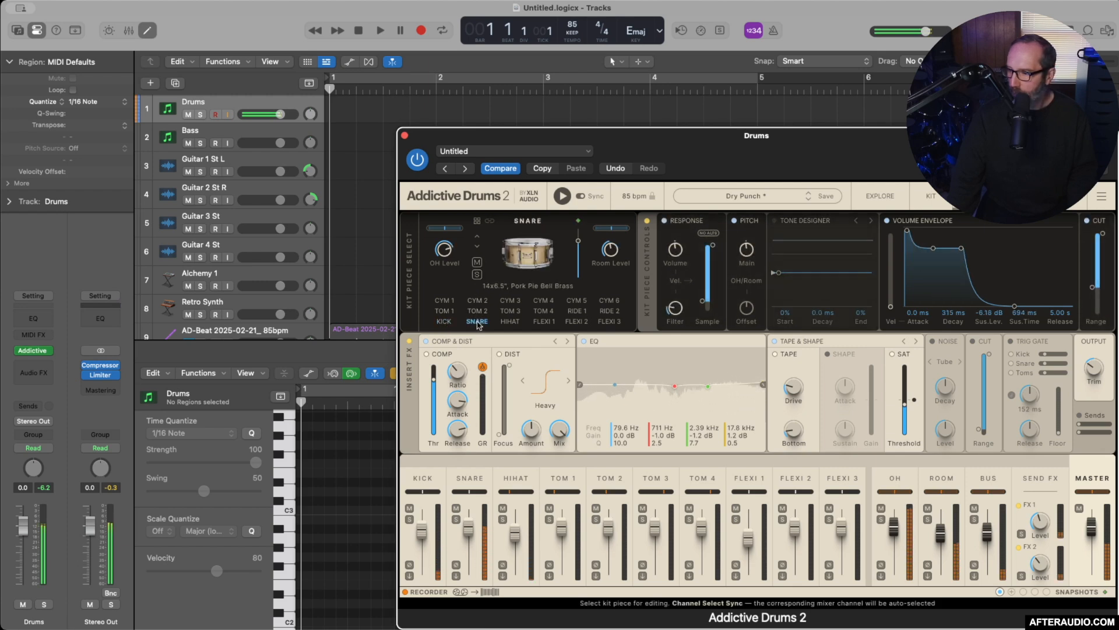
Step: Bypass and re-enable the master's Tape & Shape module, and enable the Noise module with the Tube type
click(775, 341)
click(775, 341)
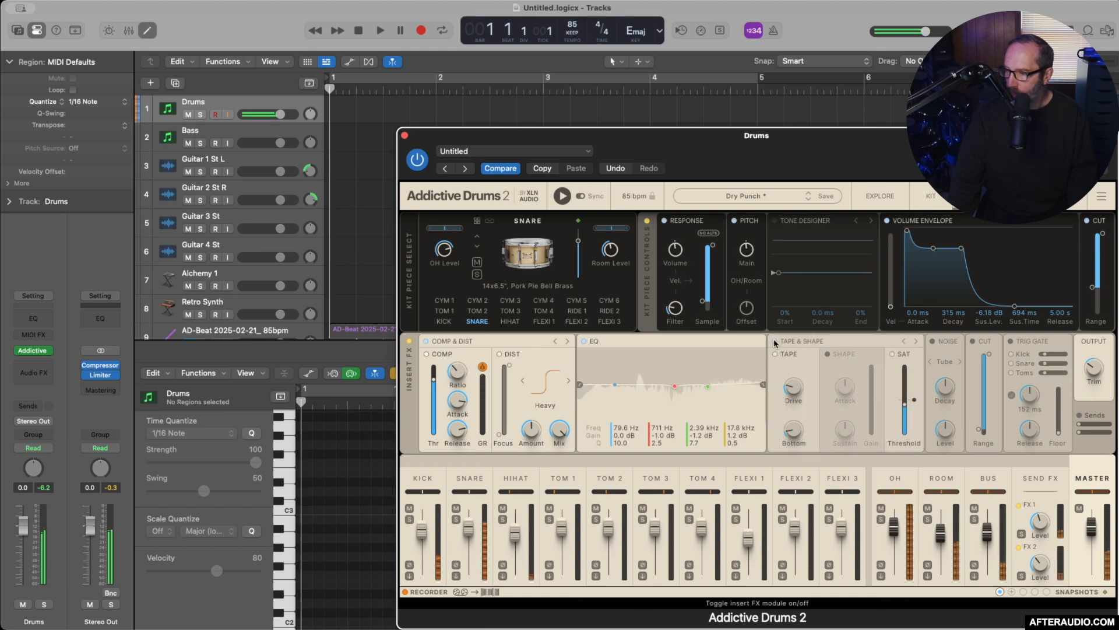
click(932, 341)
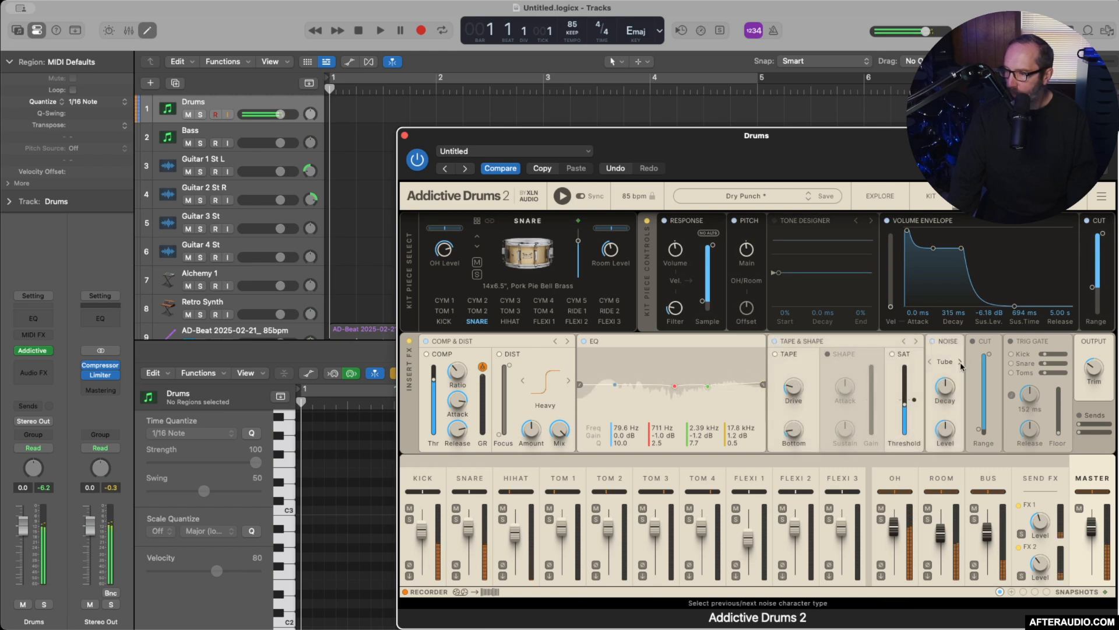
Step: Enable the master's Cut filter, lower its high cut to around the middle of the range, and stop the beat
click(972, 341)
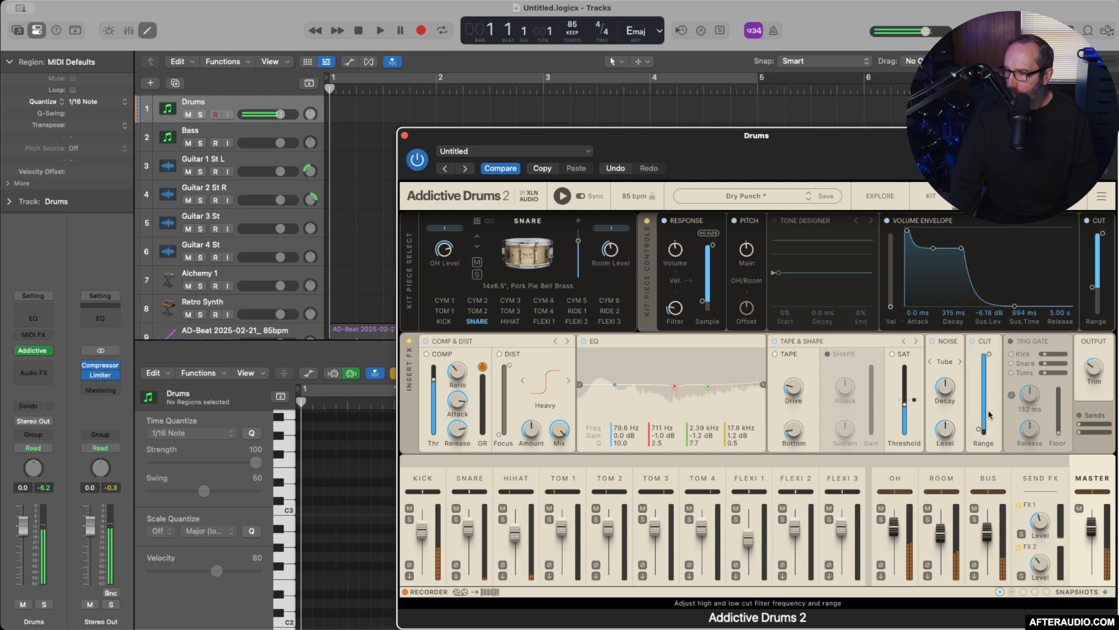
drag(989, 353, 989, 378)
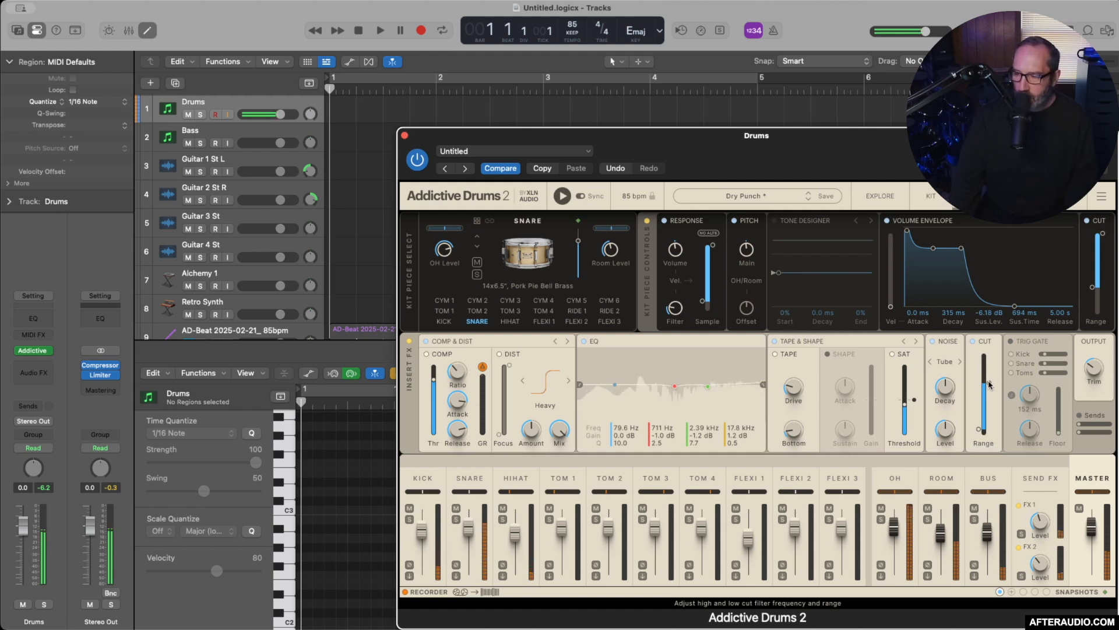
click(562, 197)
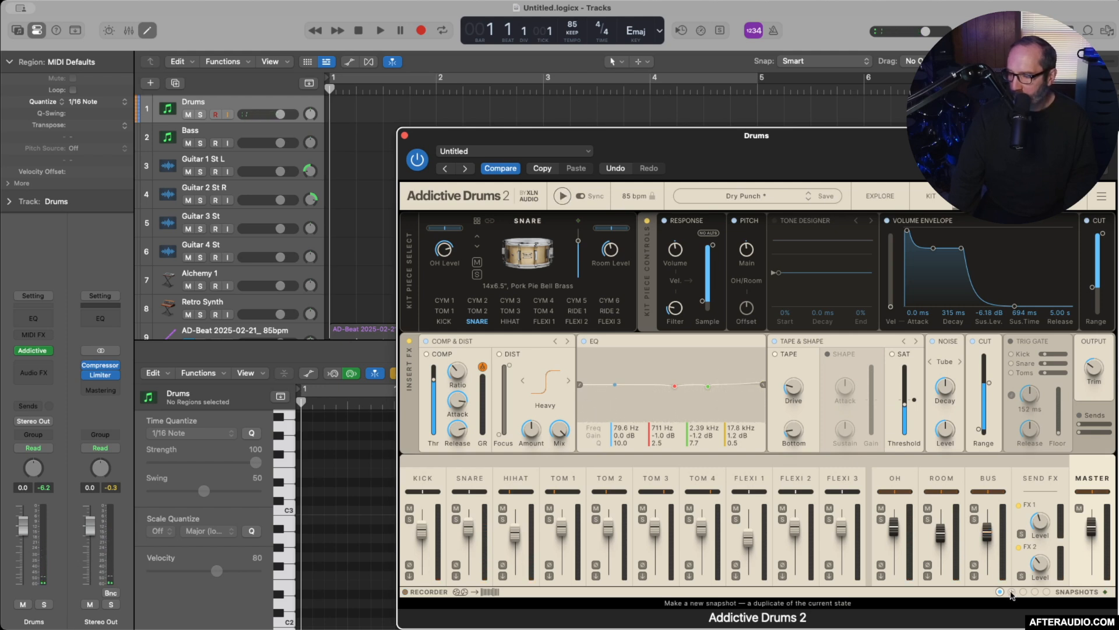
Step: Duplicate the current state into a second snapshot, turn off its distortion, and raise the Cut filter's high cut to the maximum
click(1012, 592)
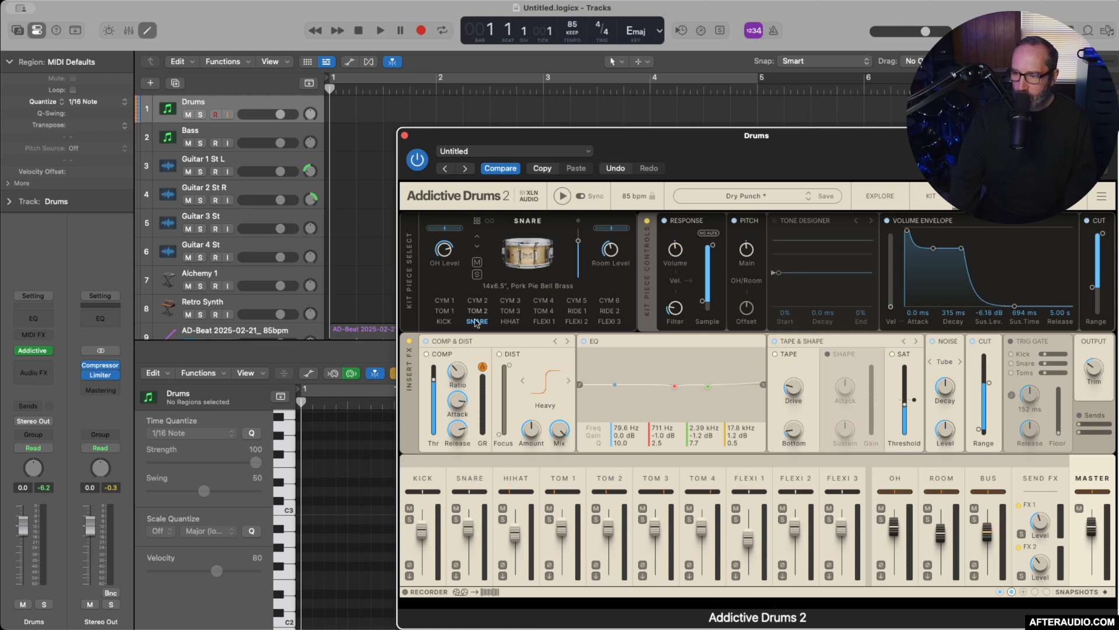
click(499, 354)
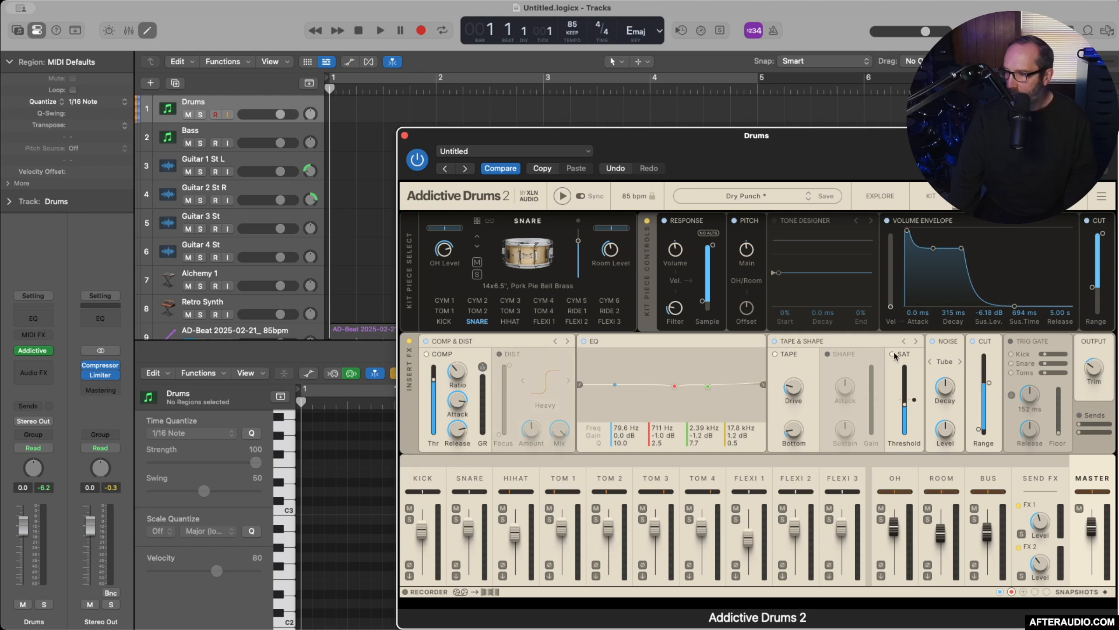
drag(983, 366, 984, 354)
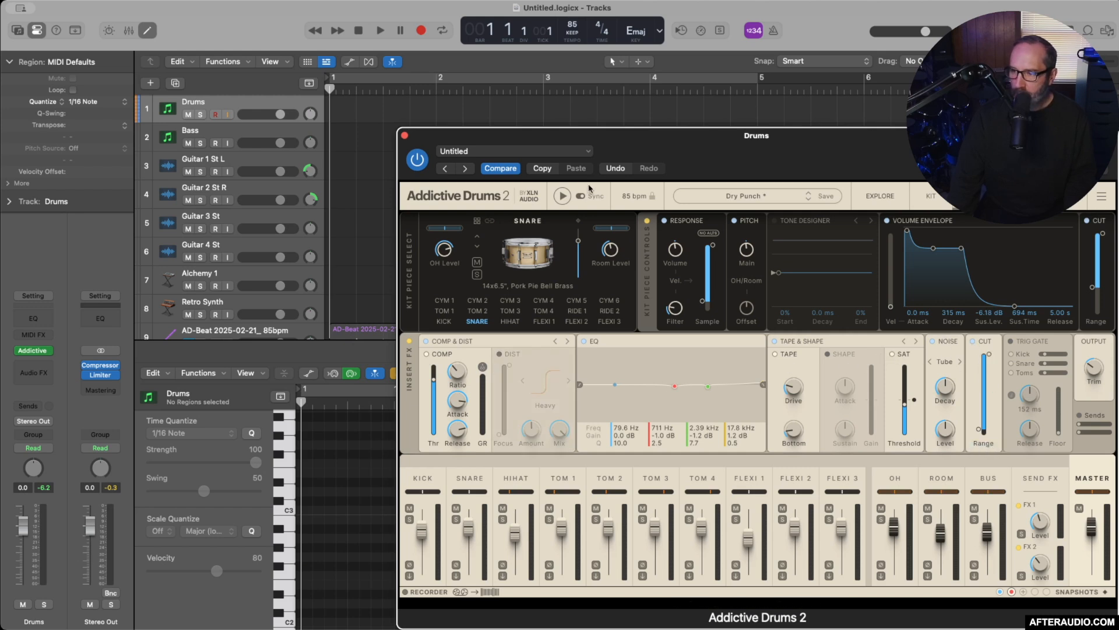
Step: Play the beat and set the master EQ's low cut to about 155 Hz and high cut to about 4.13 kHz
click(560, 198)
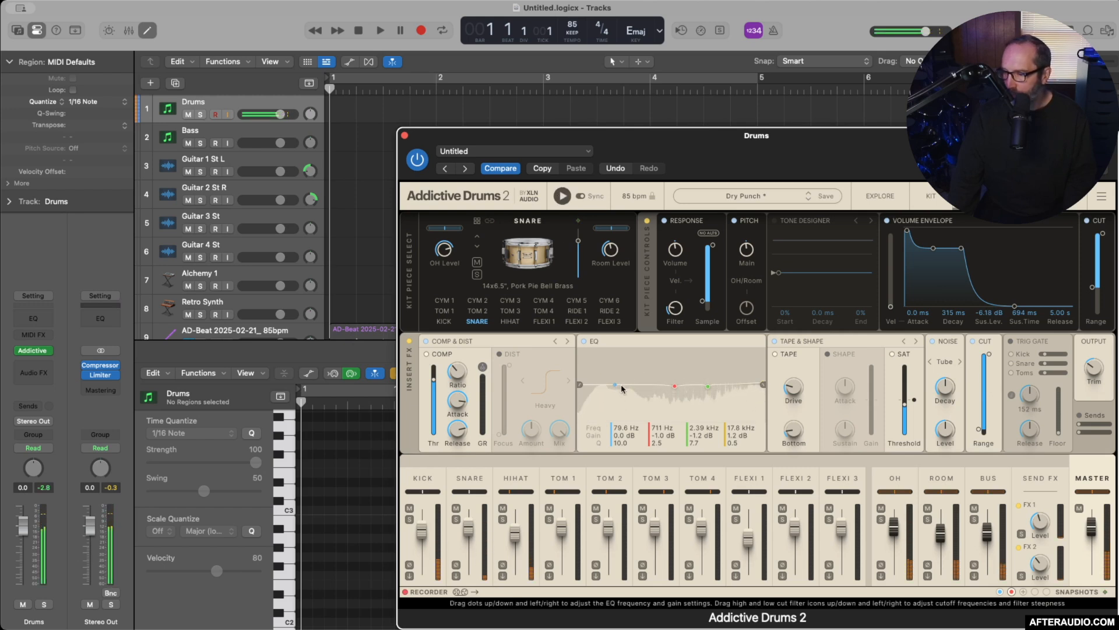
mouse_move(579, 386)
mouse_down()
mouse_move(667, 393)
mouse_move(635, 390)
mouse_up()
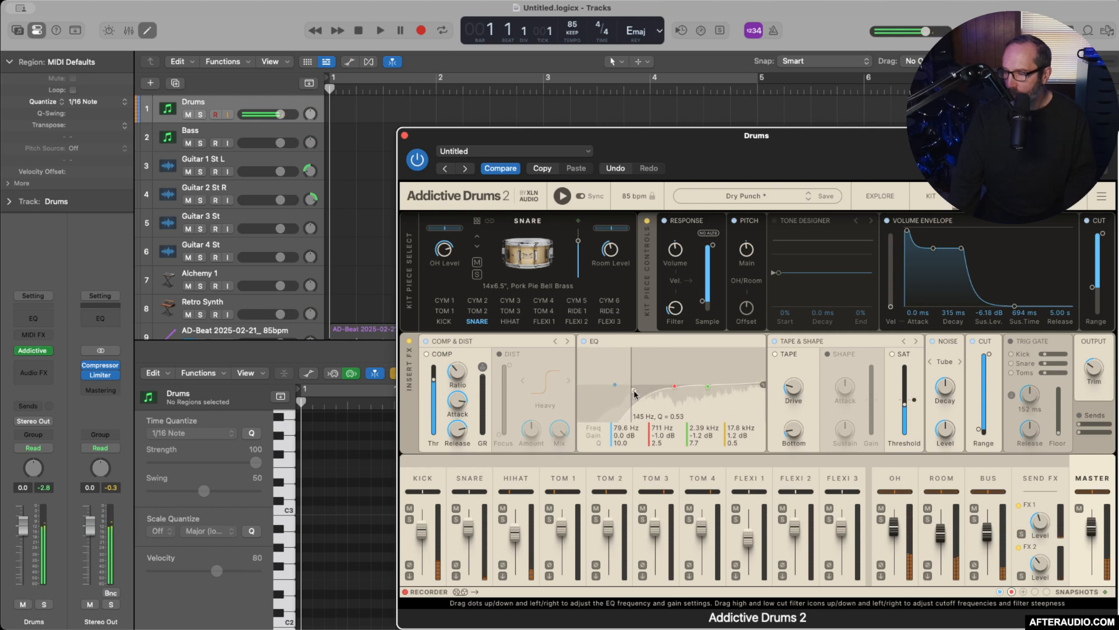
drag(763, 383, 721, 390)
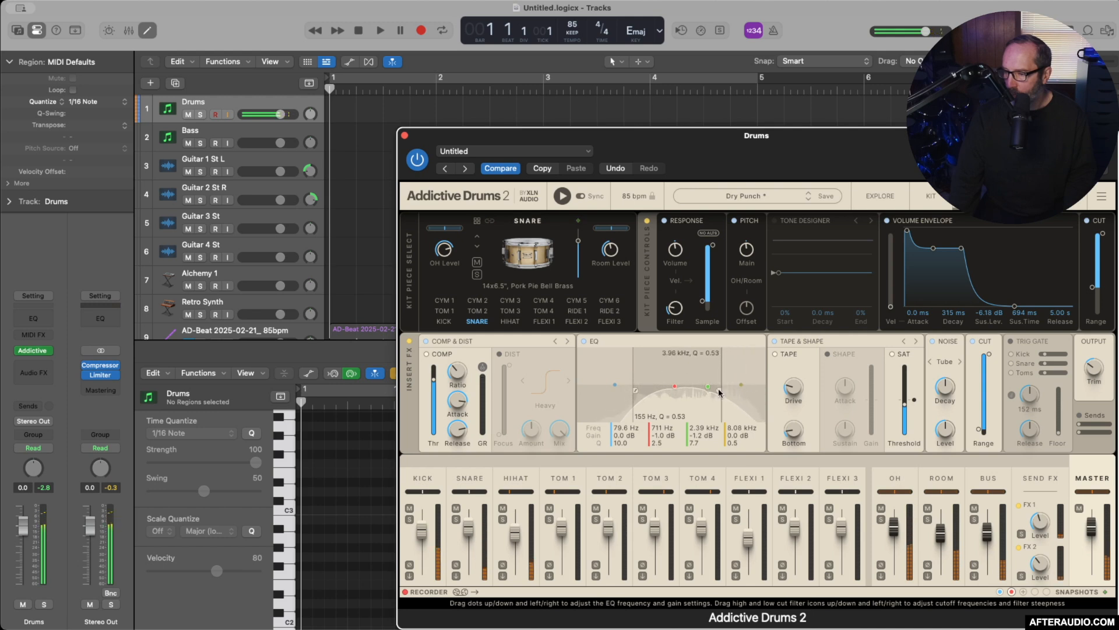
Step: Toggle the Tape effect to compare, set its Drive to about 93%, and raise its Bottom amount
click(775, 354)
click(774, 354)
drag(794, 388, 793, 357)
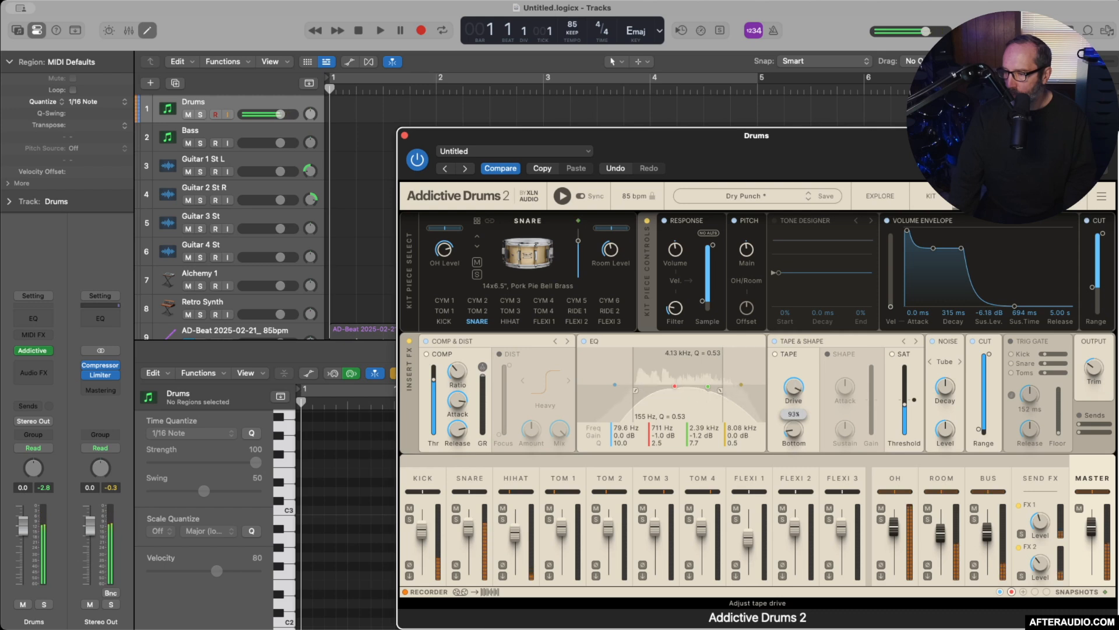
mouse_move(794, 429)
mouse_down()
mouse_move(794, 406)
mouse_move(798, 435)
mouse_up()
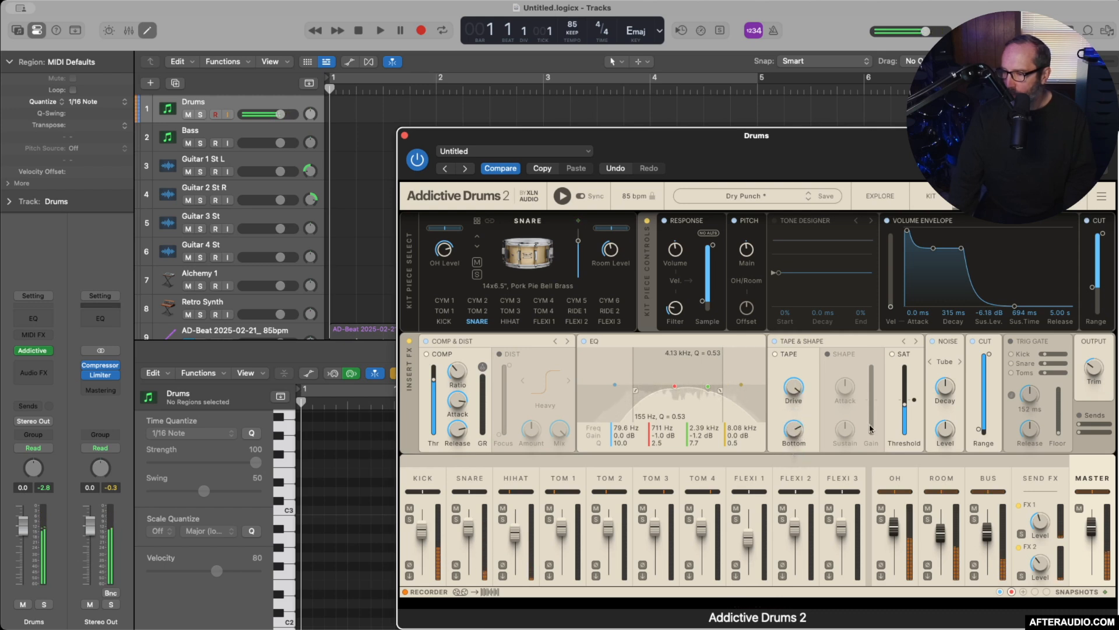
Step: Try the Shape effect on the master with an adjusted attack
click(827, 354)
drag(845, 387, 845, 383)
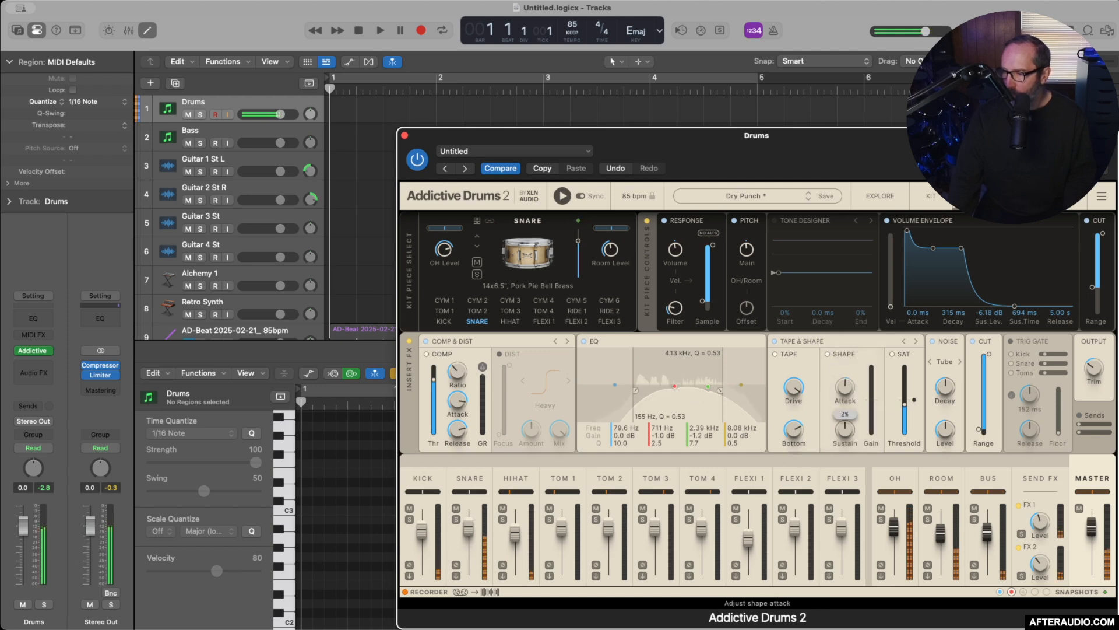
drag(850, 394, 850, 394)
click(827, 354)
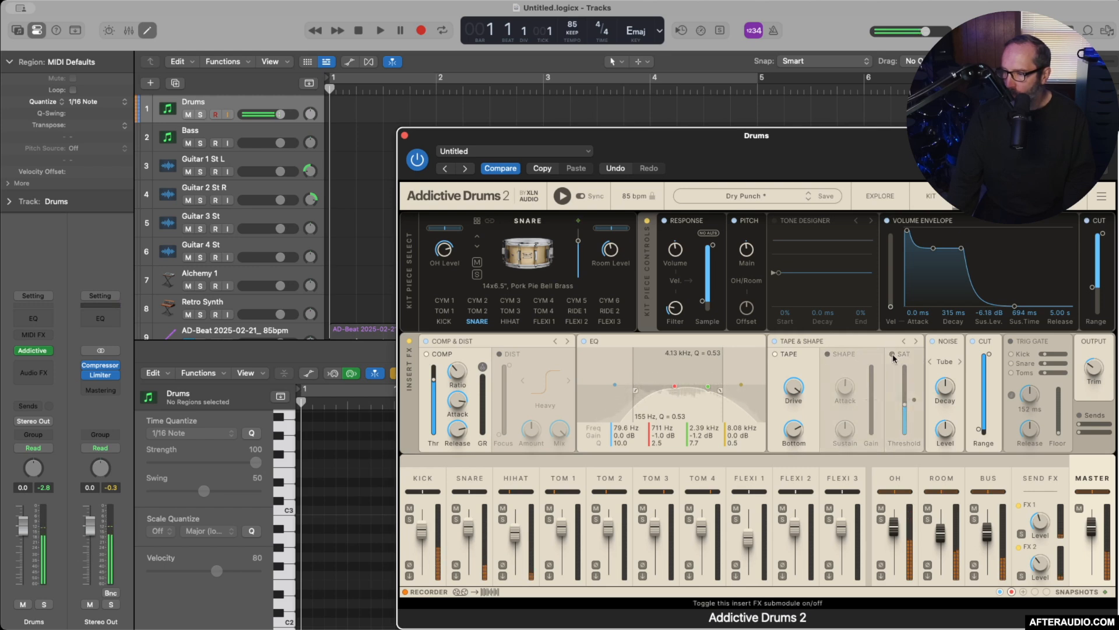
Step: Set the saturation threshold to 10.00 dB and toggle the Noise module off and on to compare
drag(909, 407, 905, 367)
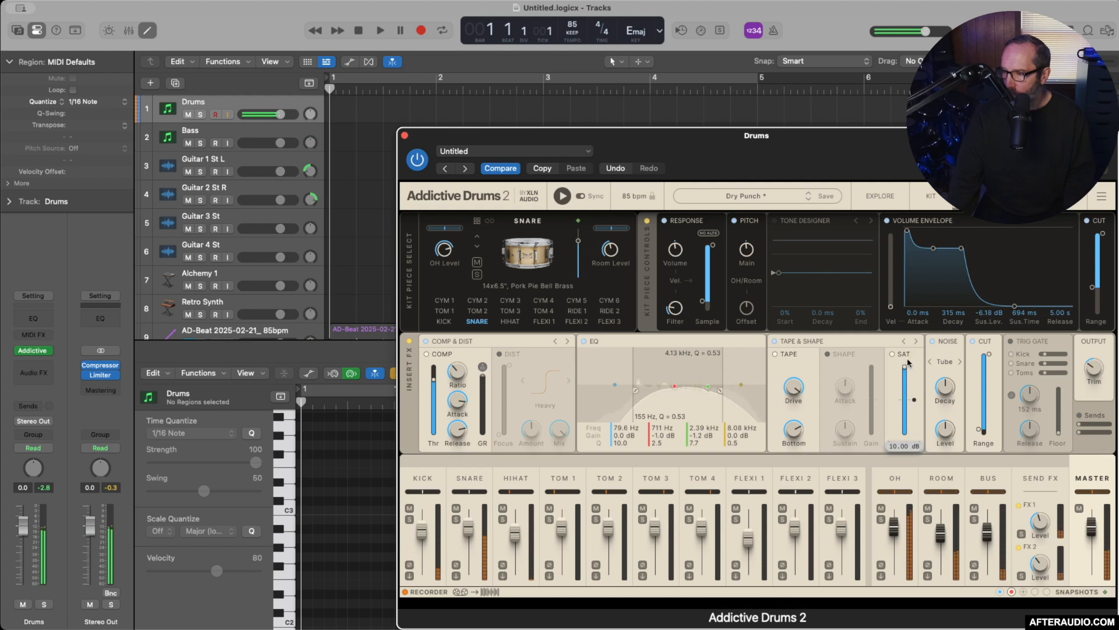
click(932, 342)
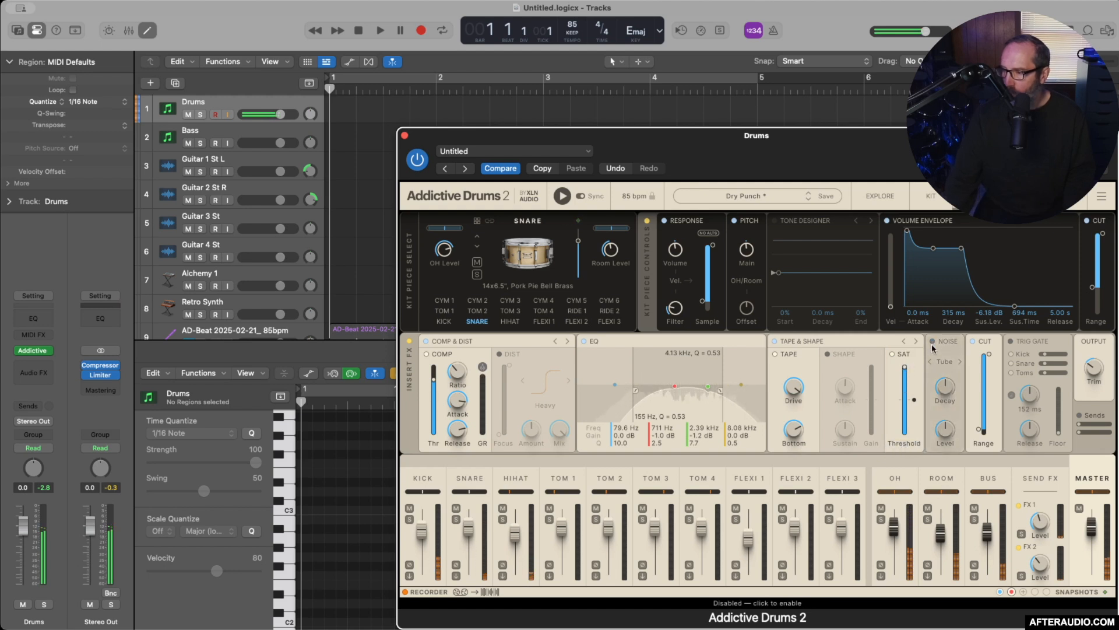
click(932, 342)
click(933, 343)
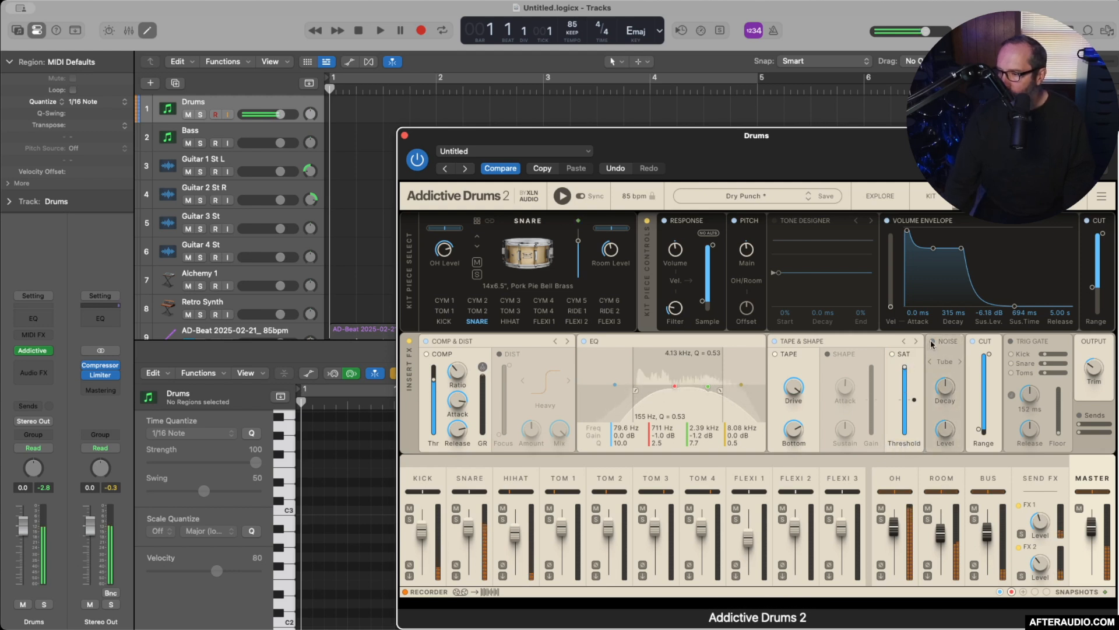
click(931, 343)
Step: Change the noise type to Muff at a level of about -46 dB, and raise the Cut filter's low cut to about 932 Hz
click(959, 362)
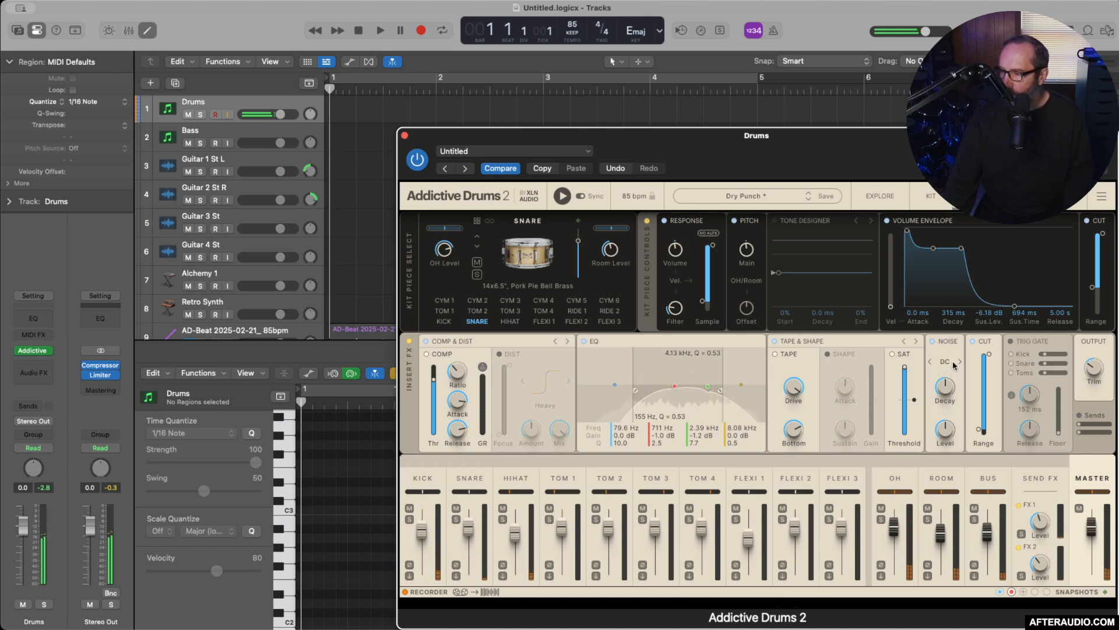
click(960, 362)
drag(947, 429, 947, 418)
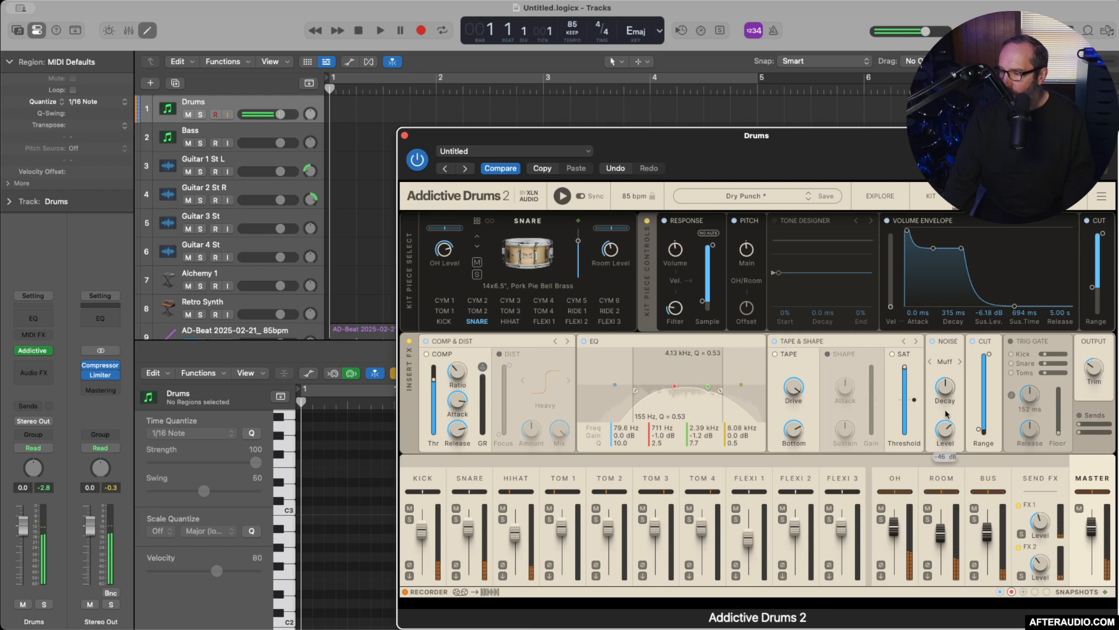
drag(980, 429, 978, 386)
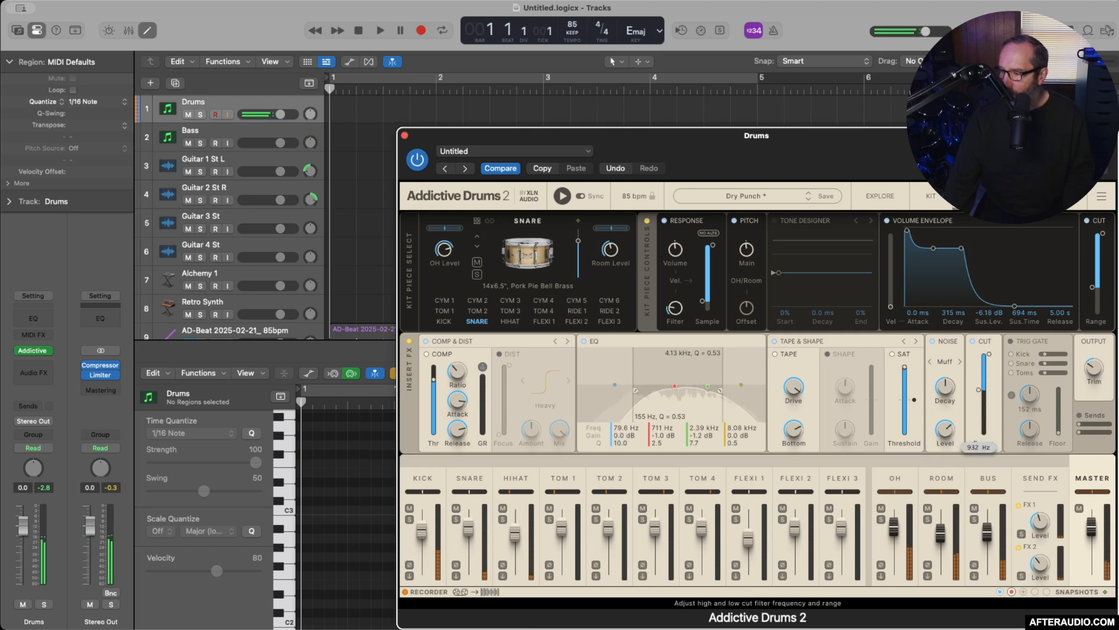
Step: Enable the Trig Gate, toggle its snare trigger to compare, and set the snare's velocity threshold to about 29
click(1012, 342)
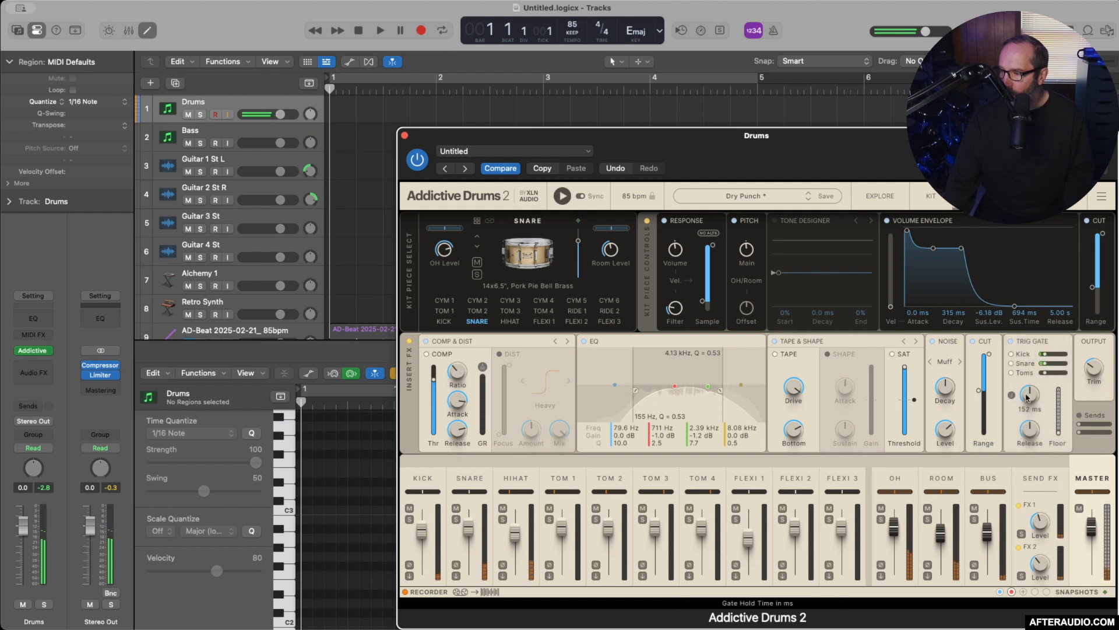
click(1012, 363)
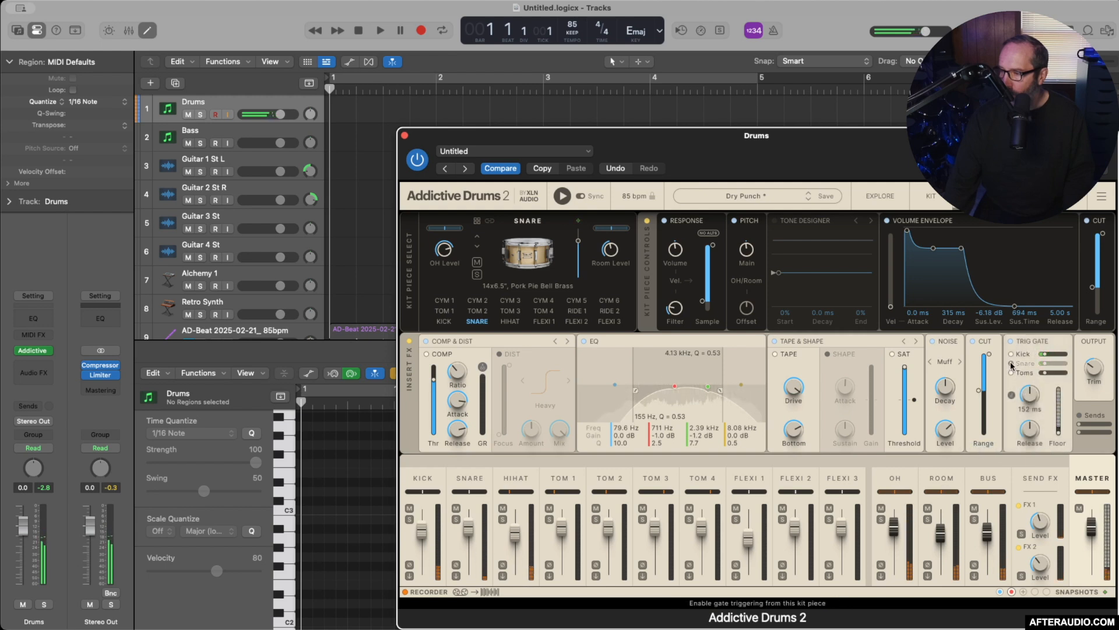
click(1011, 363)
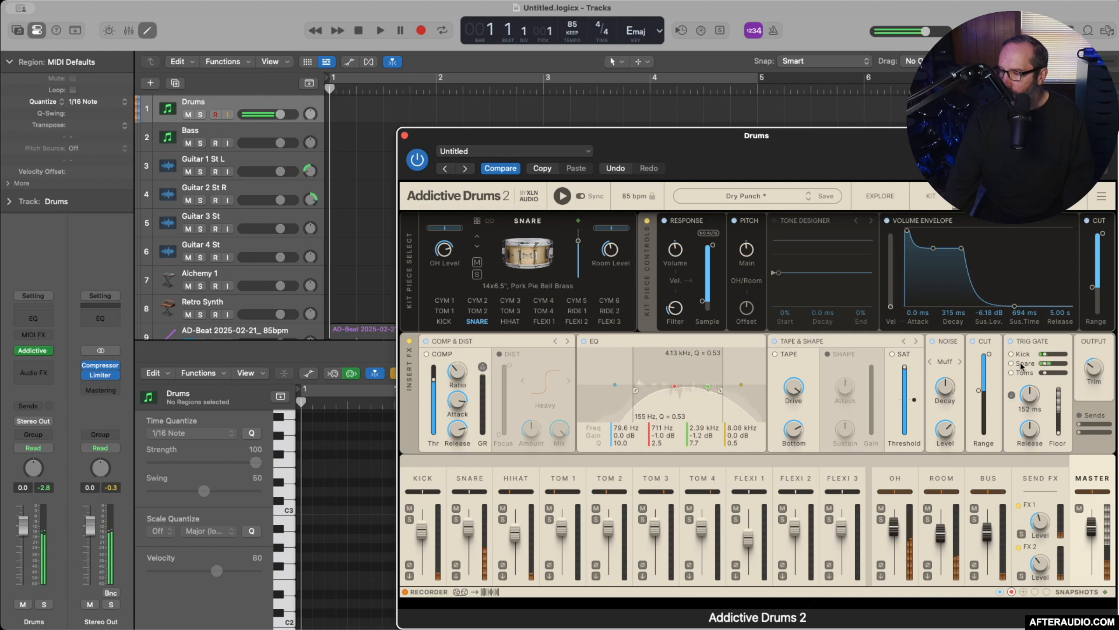
drag(1045, 366, 1055, 363)
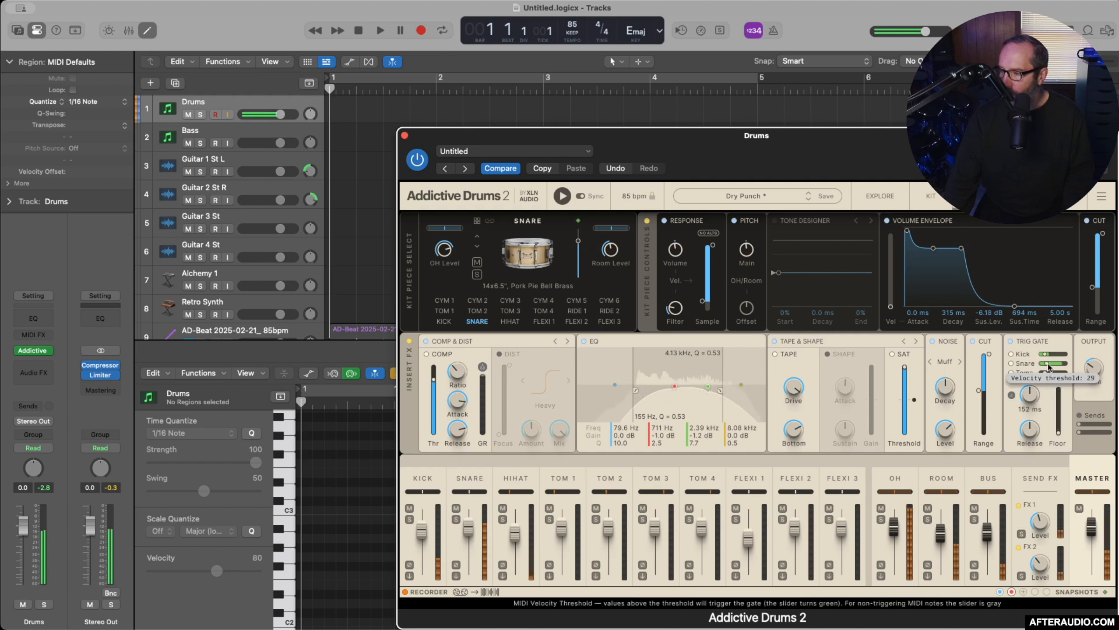
Step: Switch between the first and second snapshots during playback to compare them, finish on the first snapshot and stop playback
click(1000, 592)
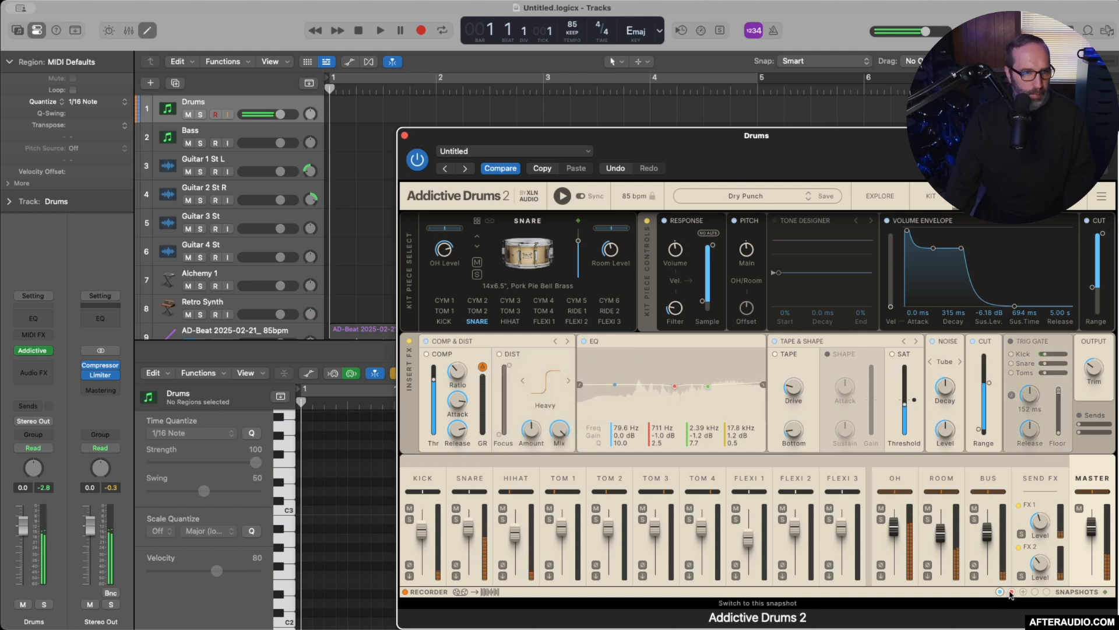
click(1012, 592)
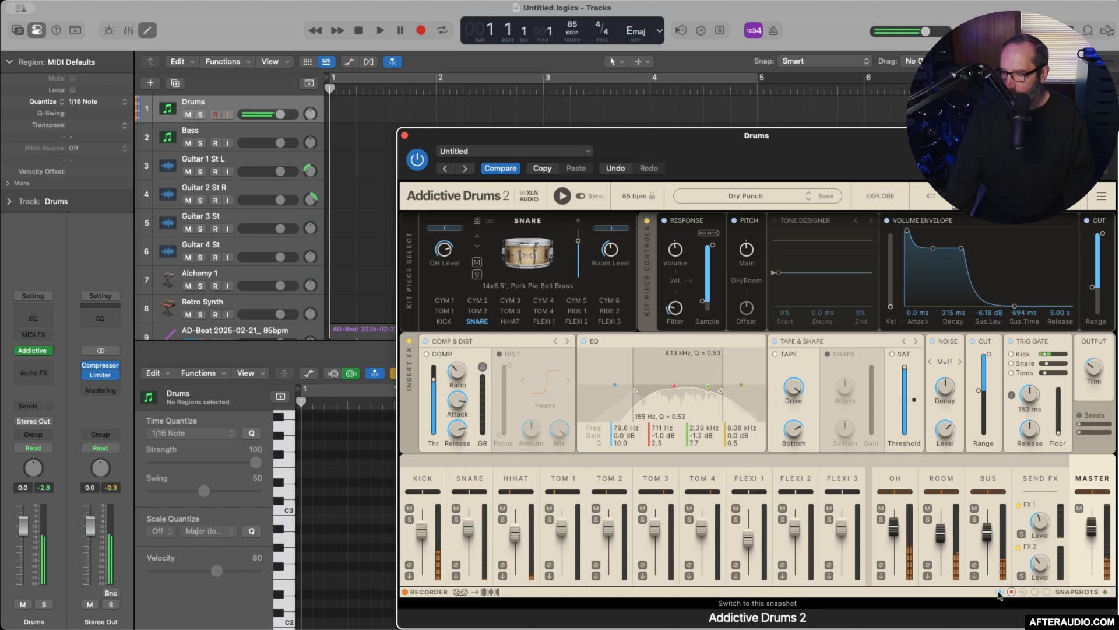
click(1001, 592)
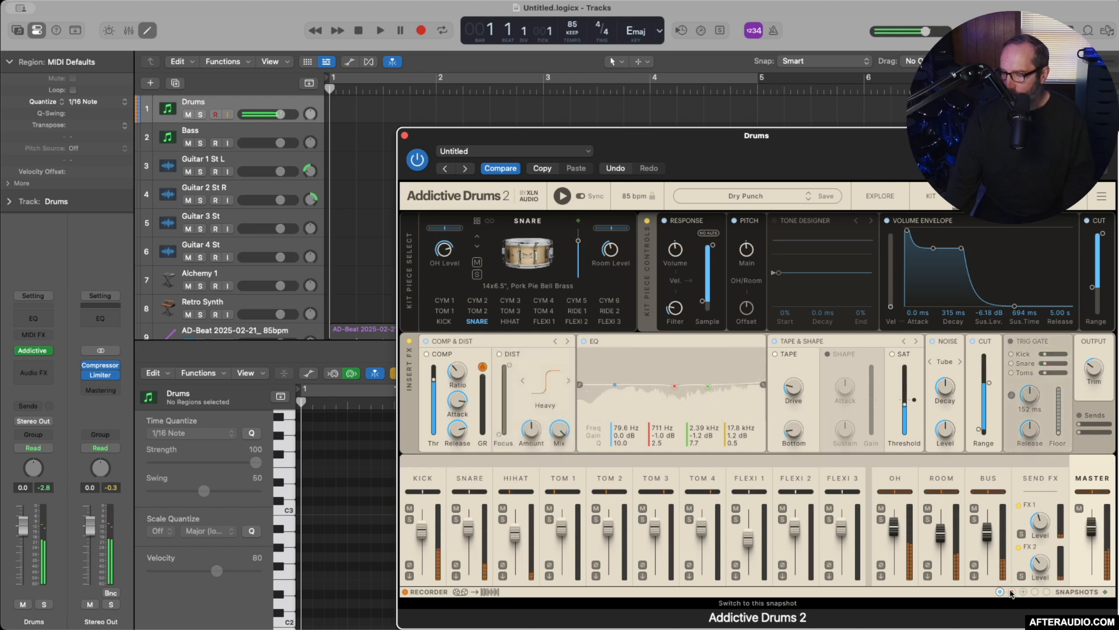
click(1011, 592)
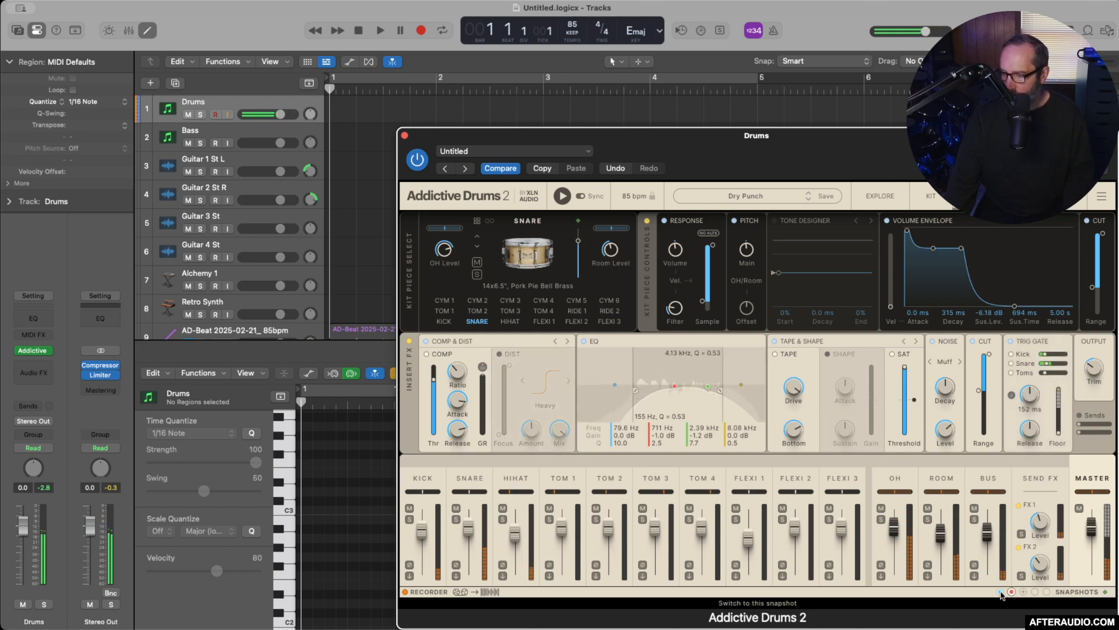
click(1000, 593)
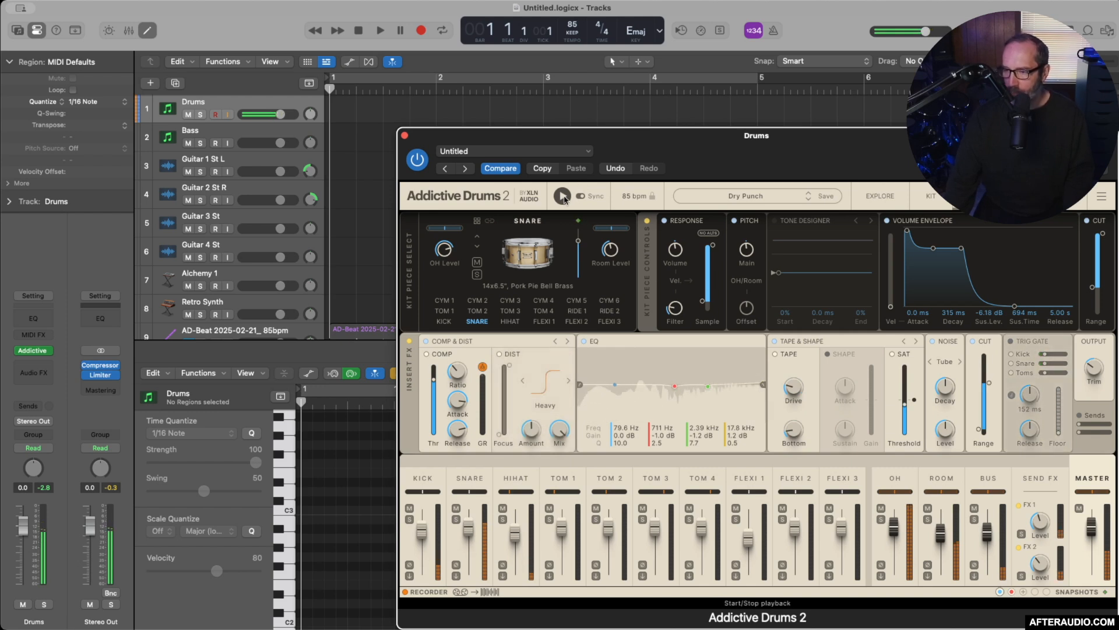
click(563, 197)
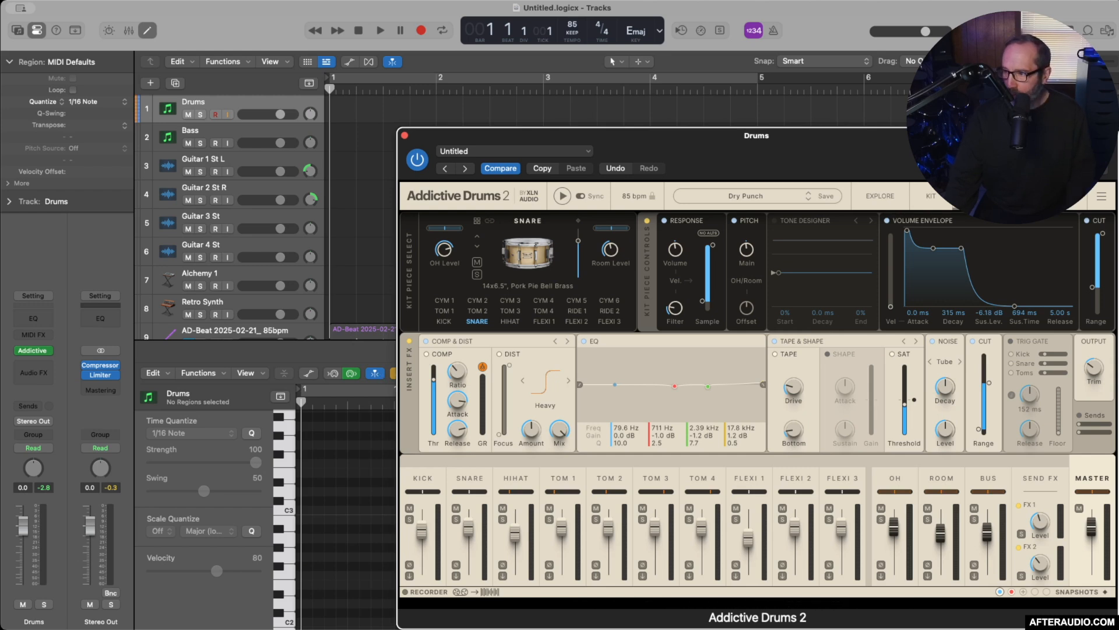
Step: Look through the kit and effects pages, open the beats library and browse its MIDIpaks up to Funk Beats 1
click(939, 198)
click(1017, 197)
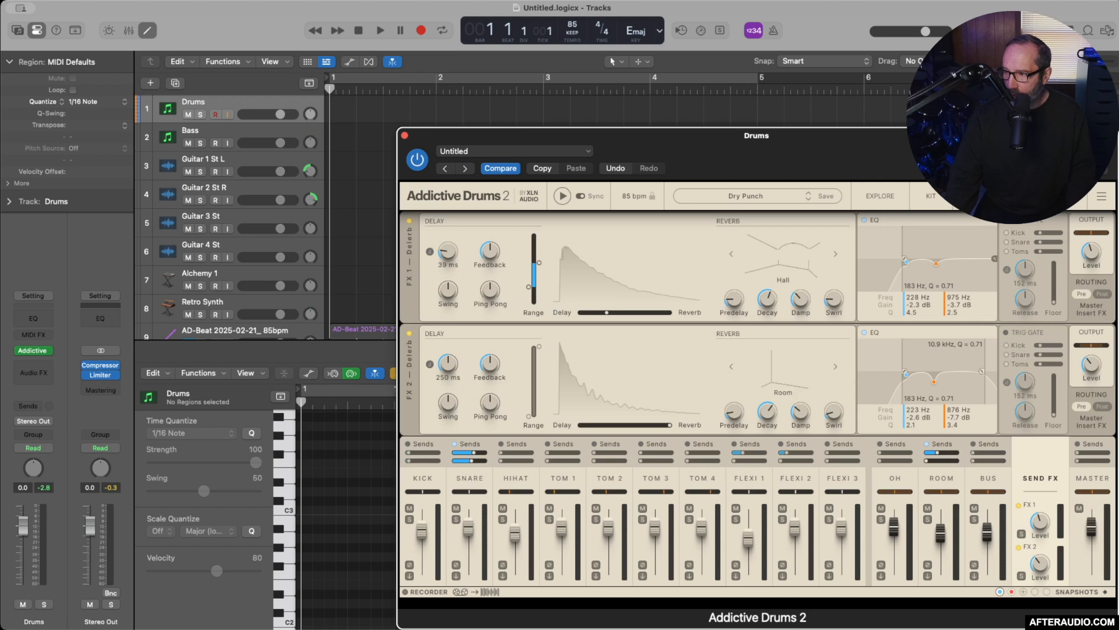
click(1062, 196)
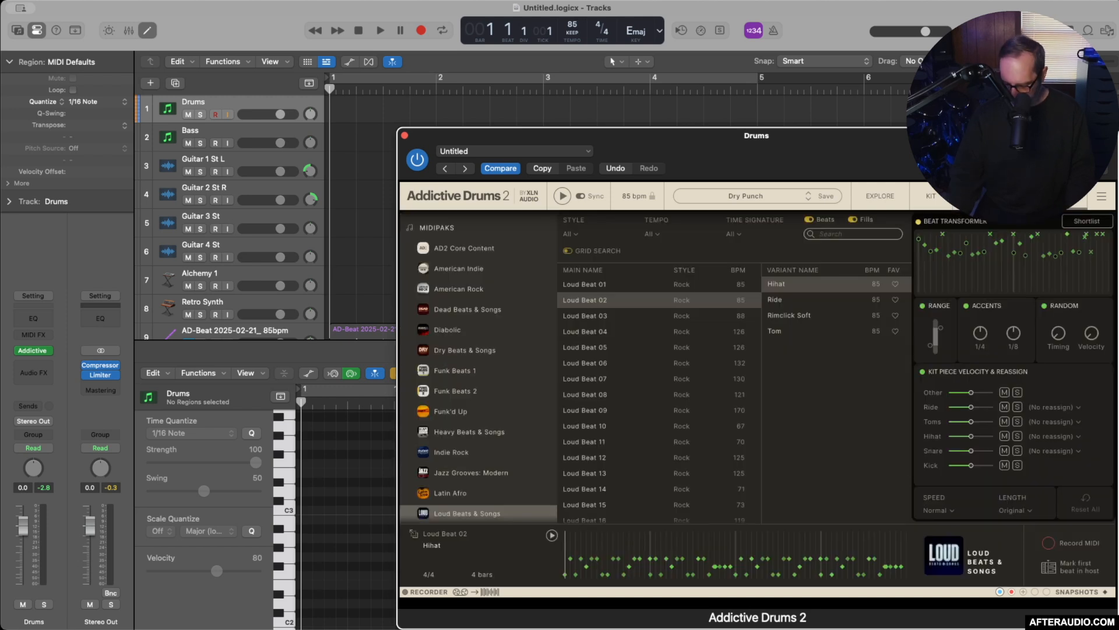
key(Up)
key(Up)
key(Up)
key(Up)
key(Up)
key(Up)
key(Up)
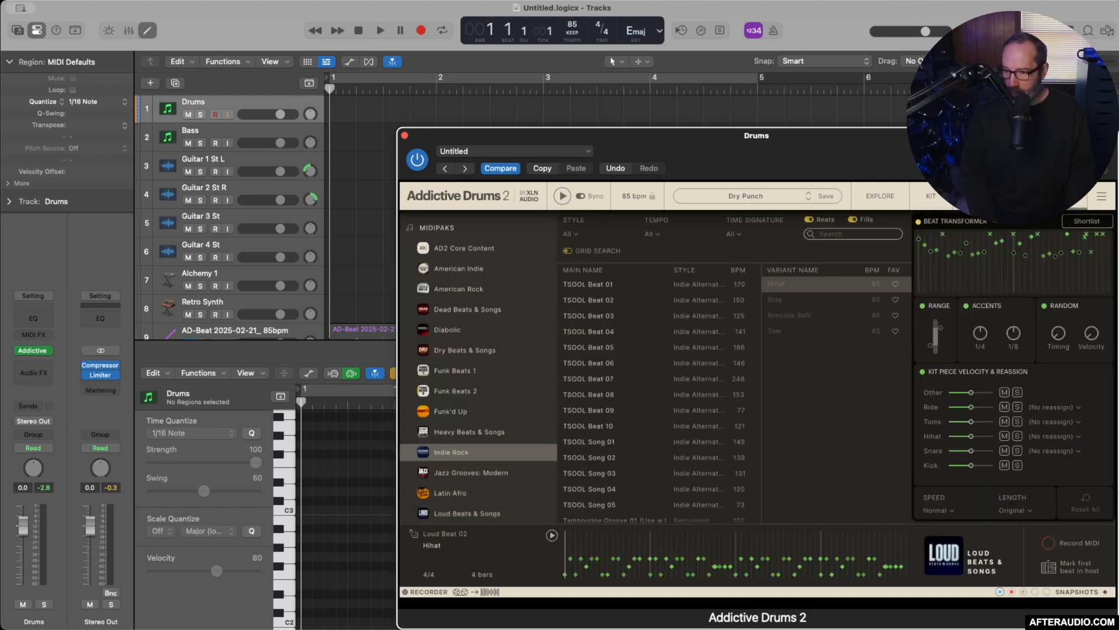
Step: Browse the Funk Beats 1 list down to Master Funk Fill L-1
key(Right)
key(Down)
key(Down)
key(Down)
key(Down)
key(Down)
key(Down)
key(Down)
key(Down)
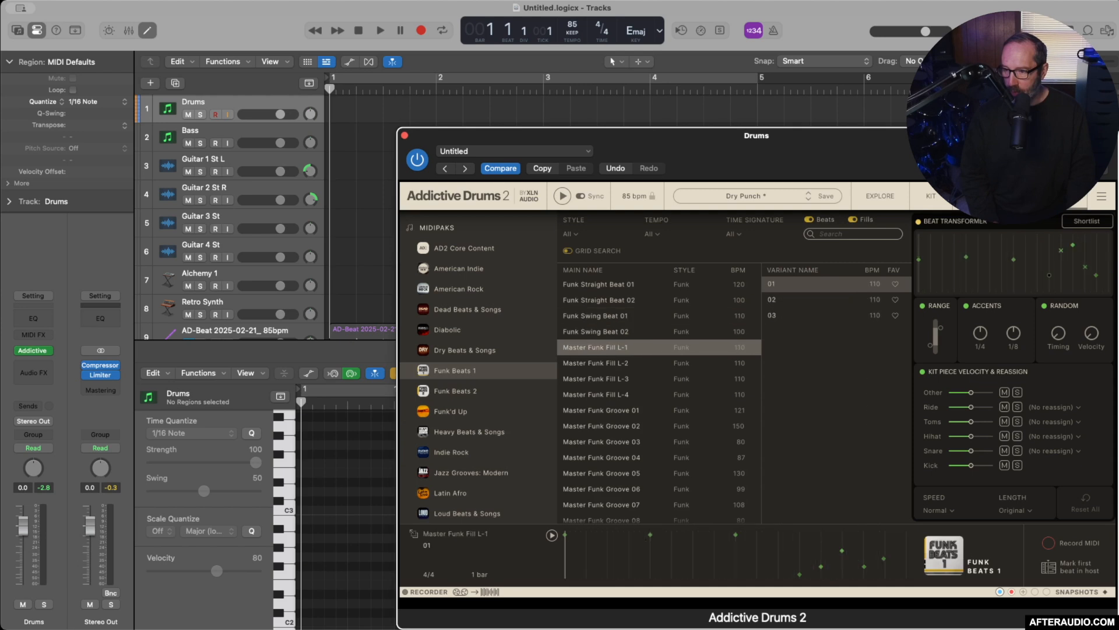
Step: Step back and forth through the variants of Master Funk Fill L-1
key(Right)
key(Down)
key(Down)
key(Down)
key(Down)
key(Up)
key(Up)
key(Up)
key(Up)
key(Down)
key(Down)
key(Down)
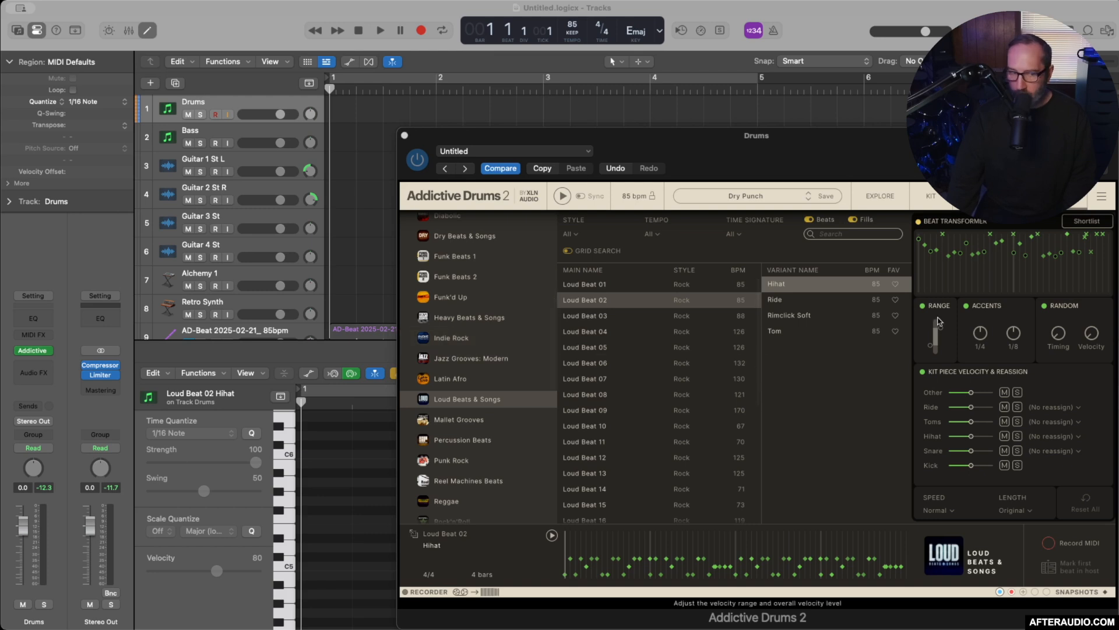
Step: Show the beat shortlist, start playback and add the Hihat and Rimclick Soft variants of Loud Beat 02 to it
click(1082, 223)
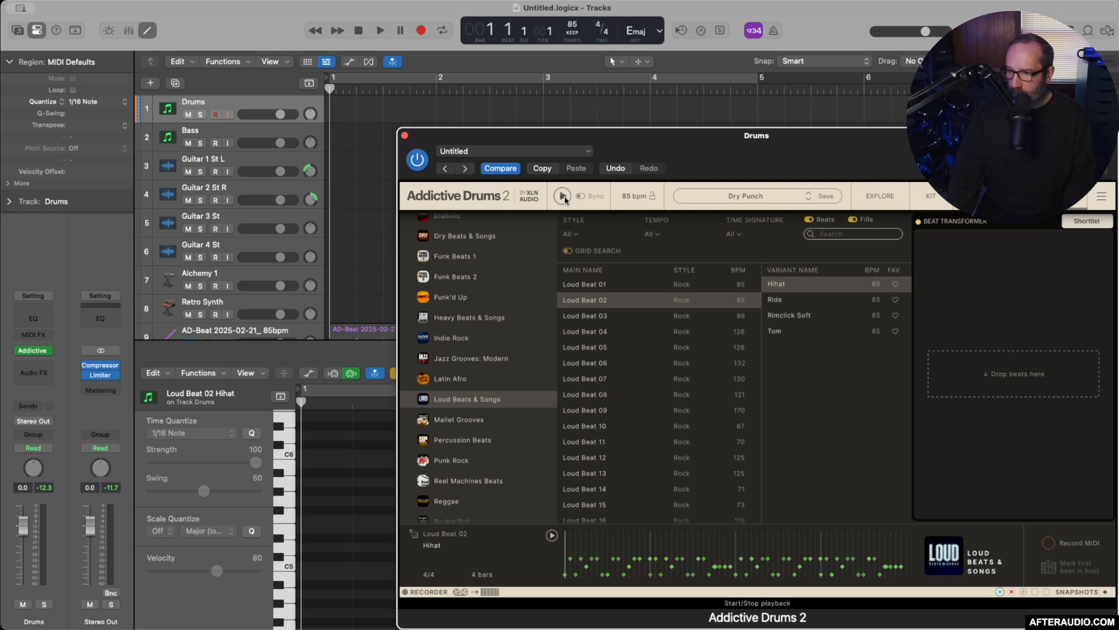
click(563, 197)
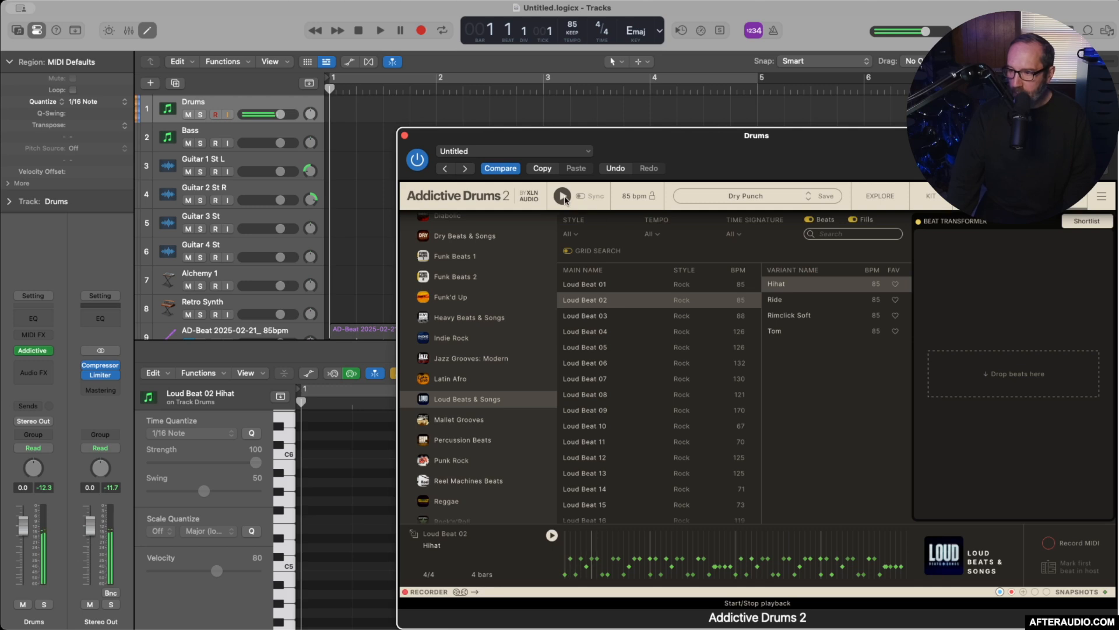
click(786, 286)
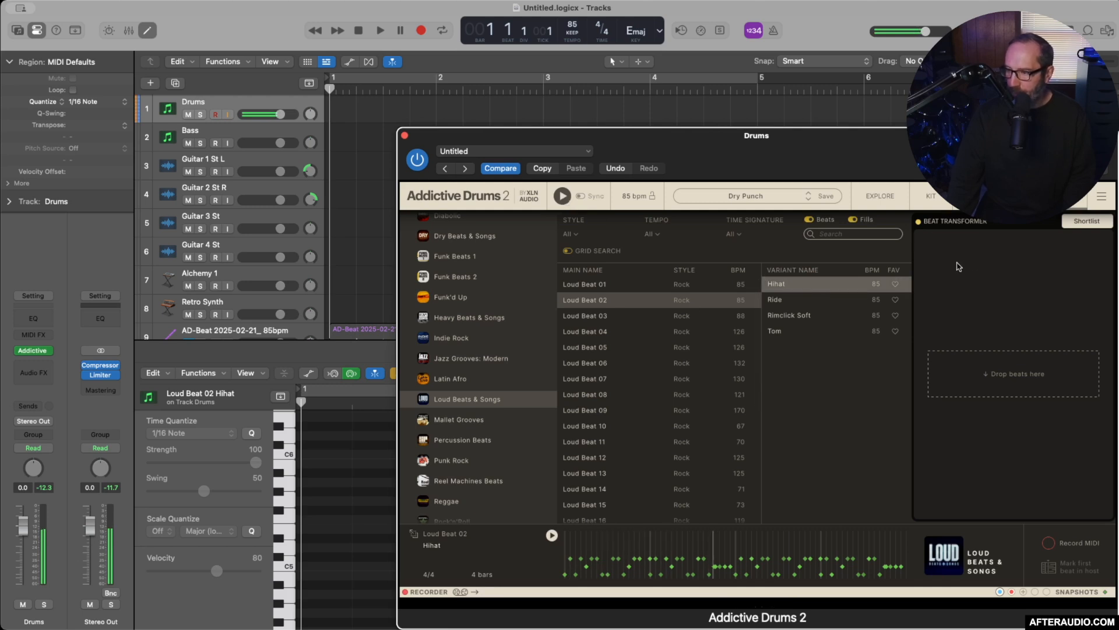
click(792, 316)
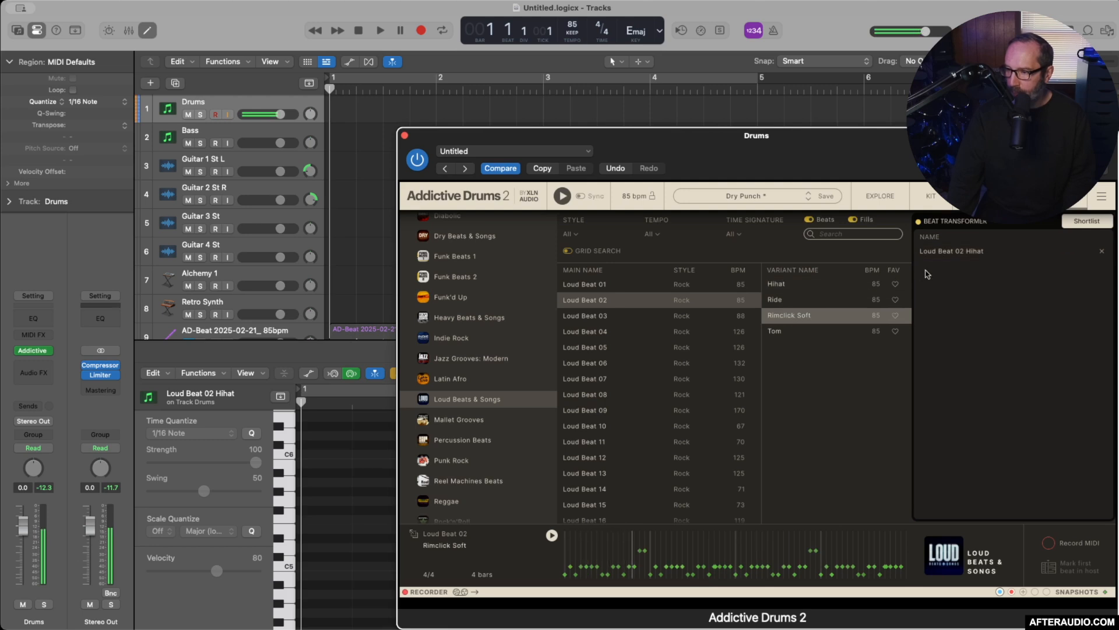
drag(927, 271, 927, 275)
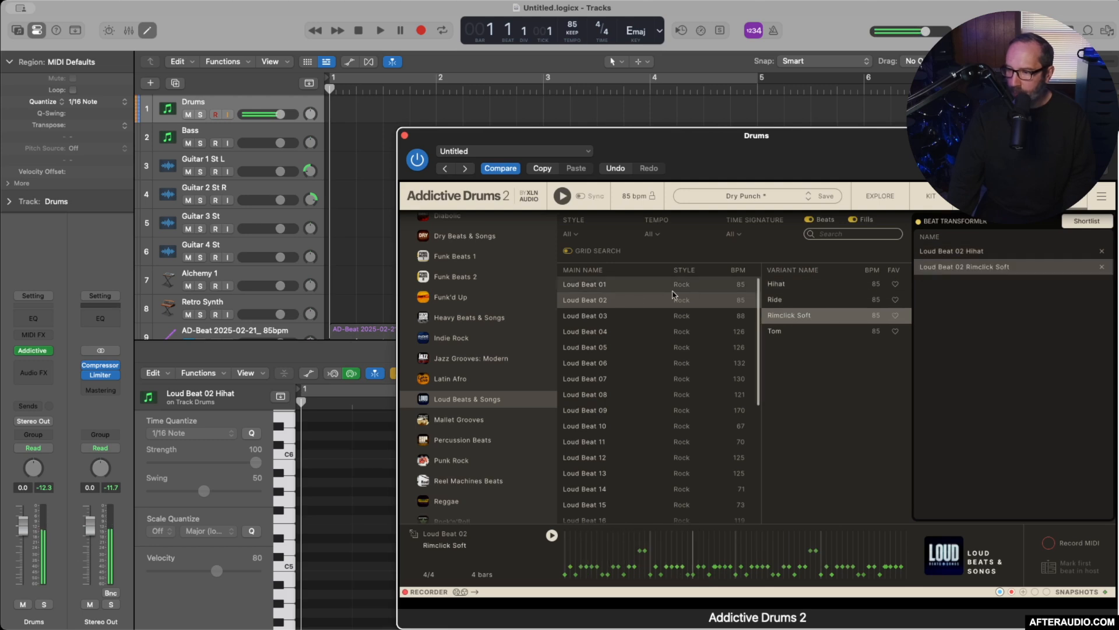
Step: Add the Tom and Rimclick Var. variants of Loud Beat 03 to the shortlist
click(602, 318)
click(781, 332)
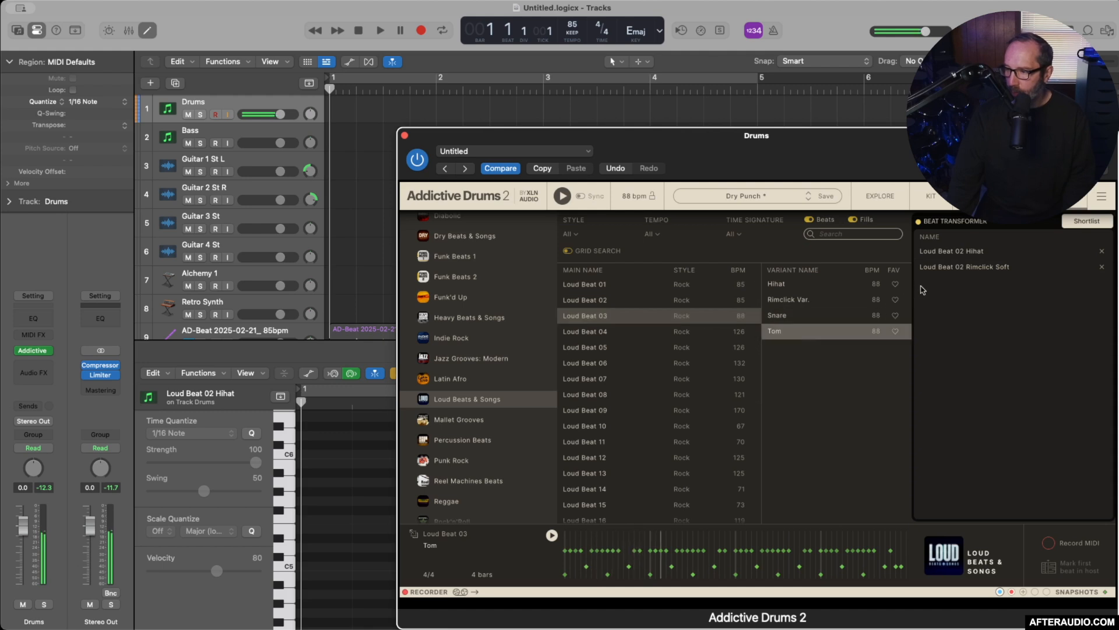
drag(923, 290, 922, 286)
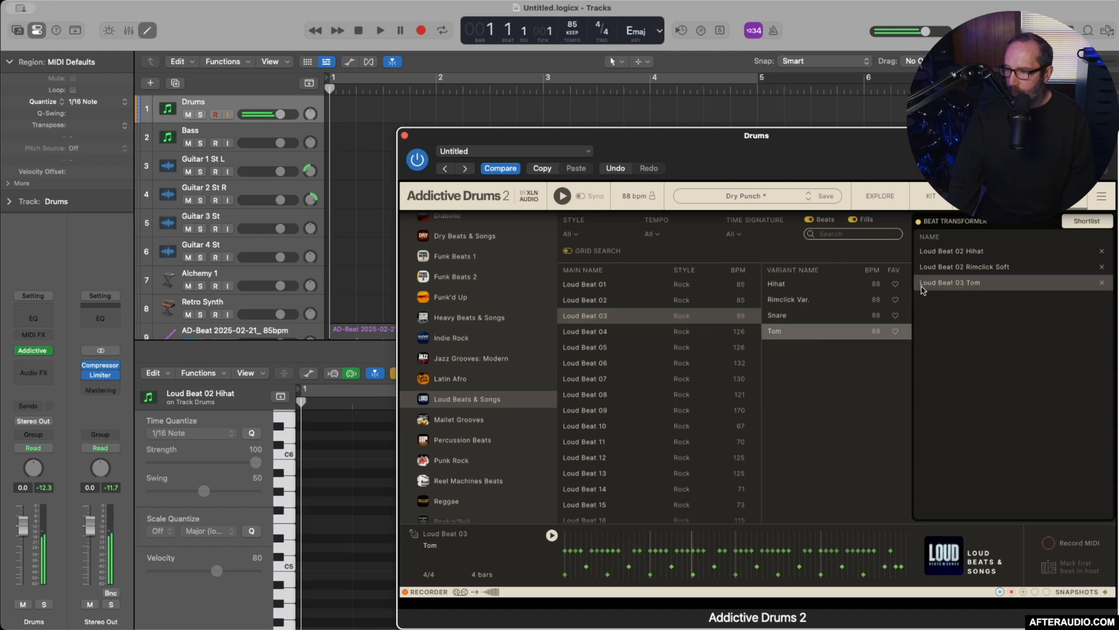
click(780, 301)
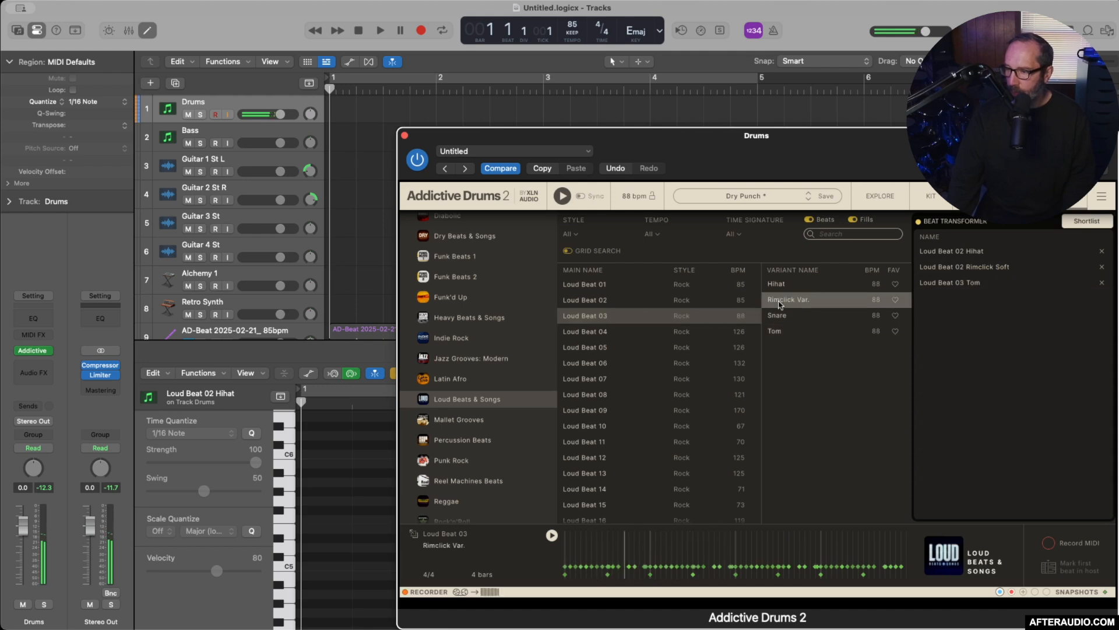
drag(780, 300, 930, 300)
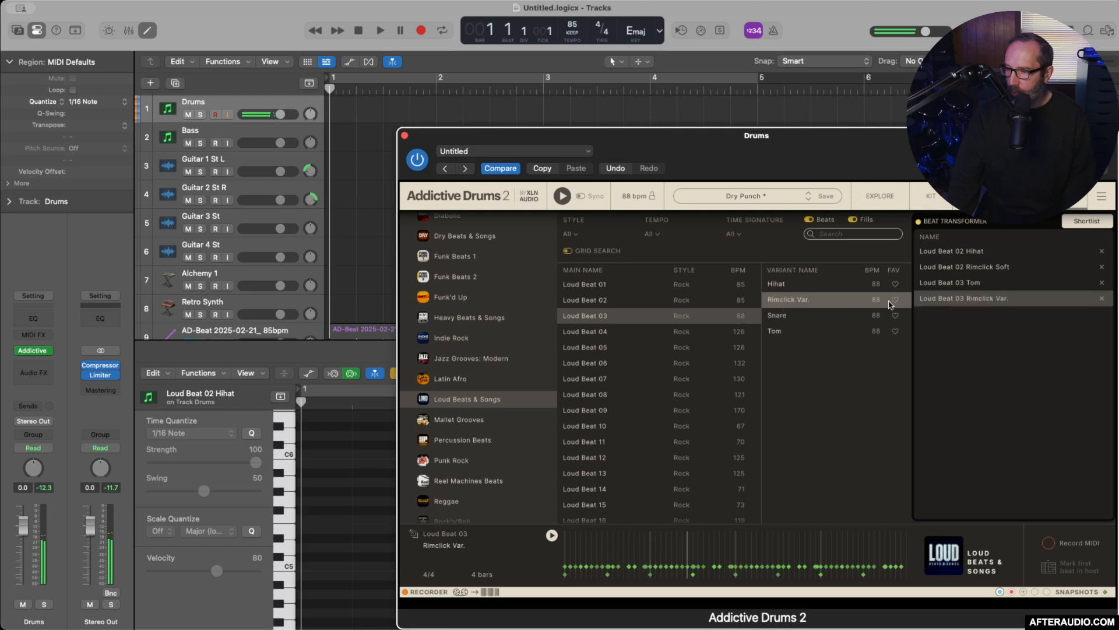
Step: Add the Ride variant of Loud Beat 02 to the shortlist and stop playback
click(621, 302)
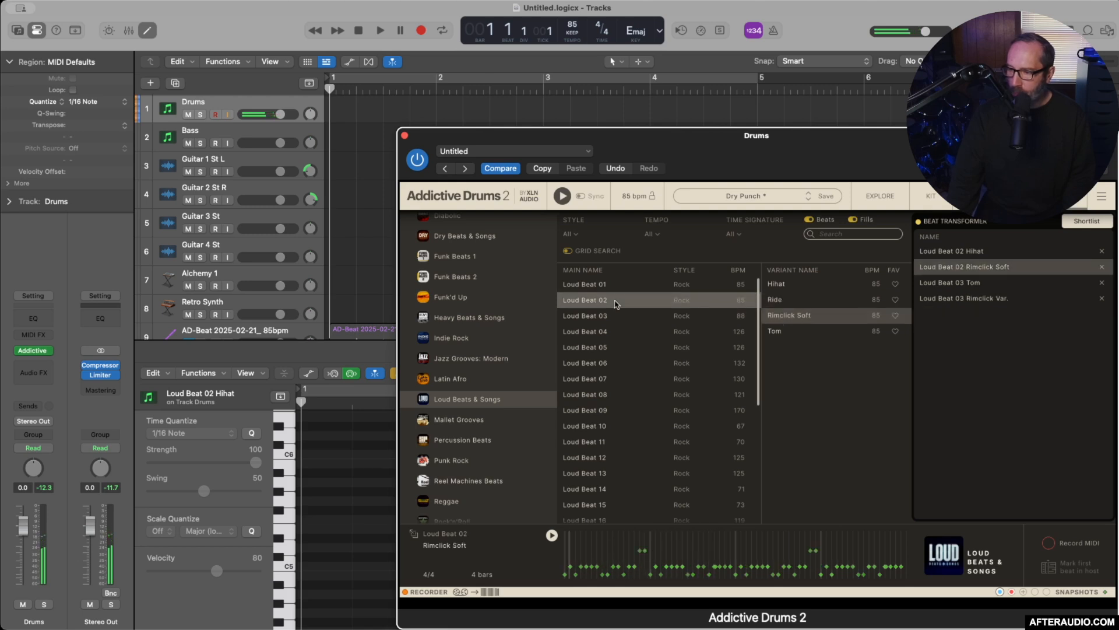
click(775, 301)
drag(775, 301, 927, 324)
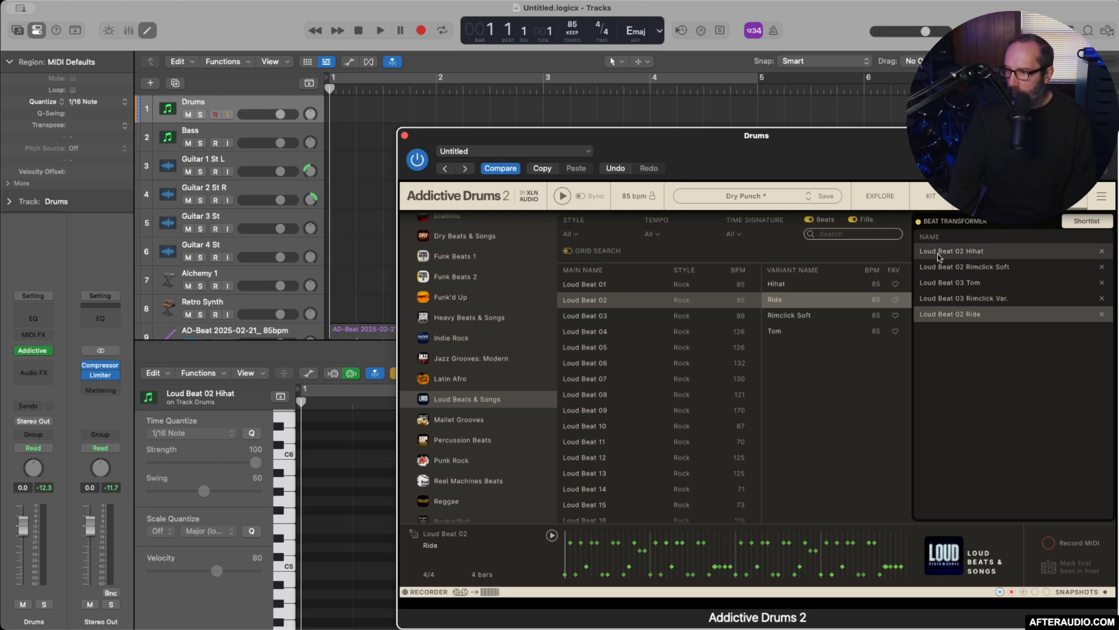
drag(940, 254, 330, 111)
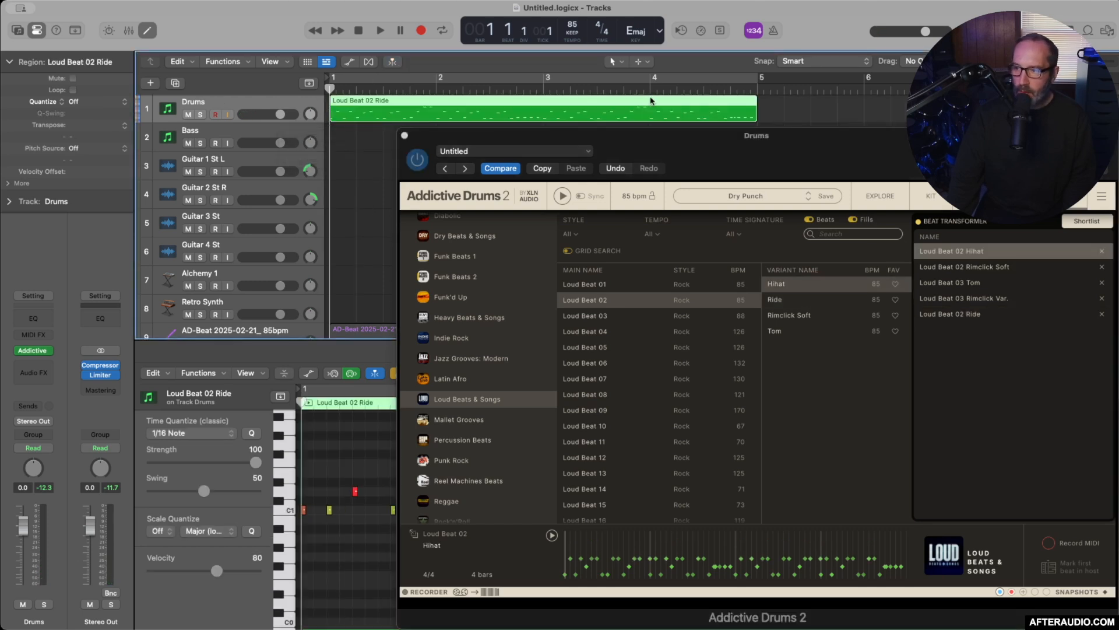
drag(754, 109, 434, 114)
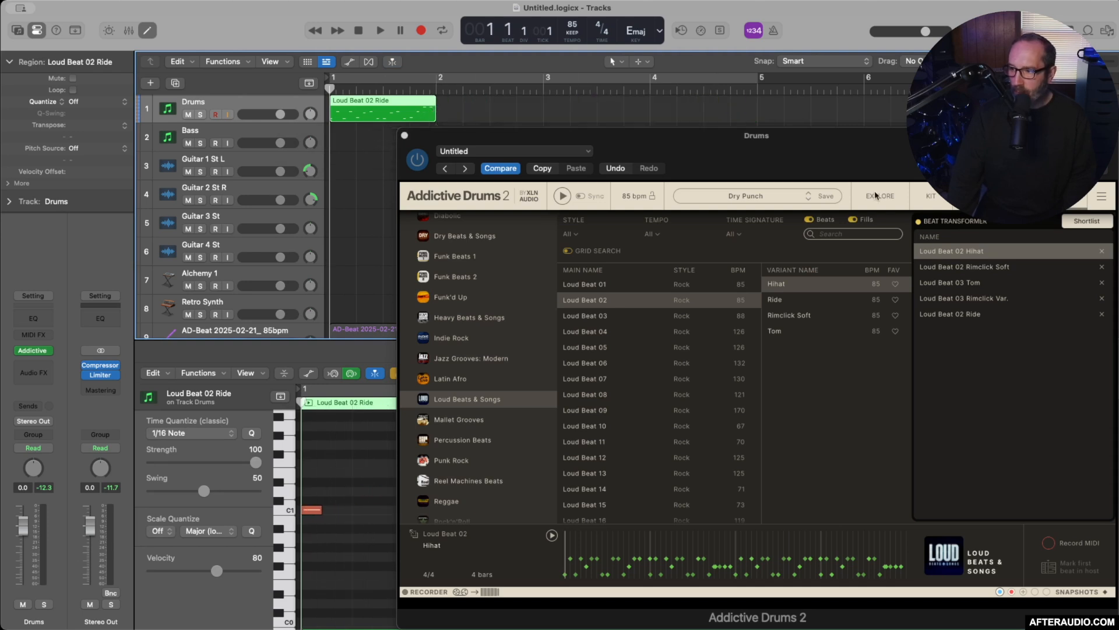
drag(931, 267, 439, 111)
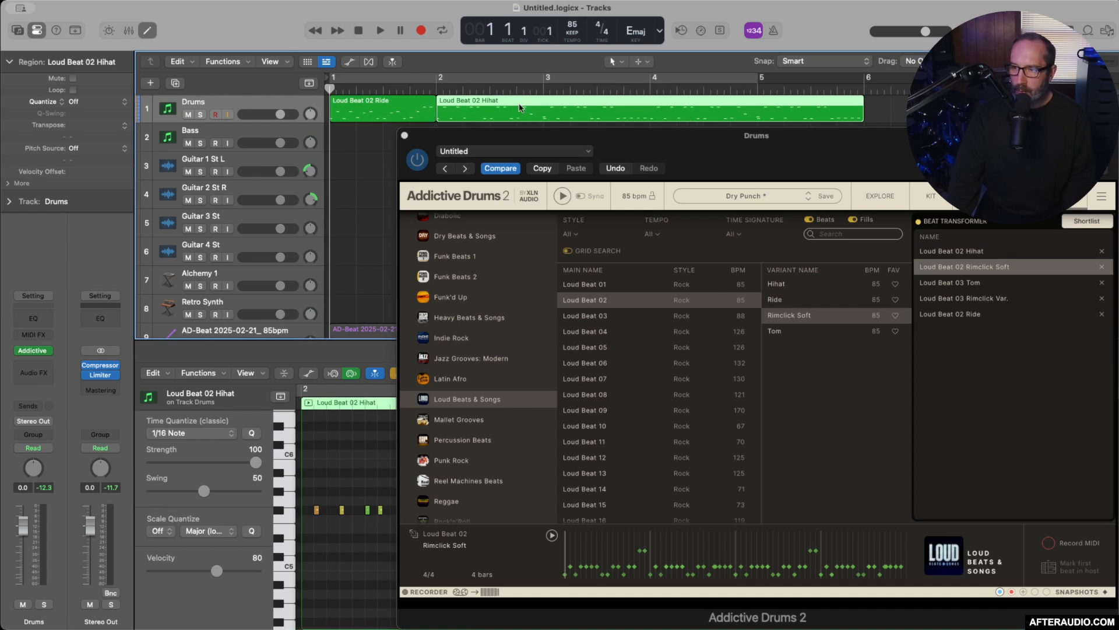
key(Delete)
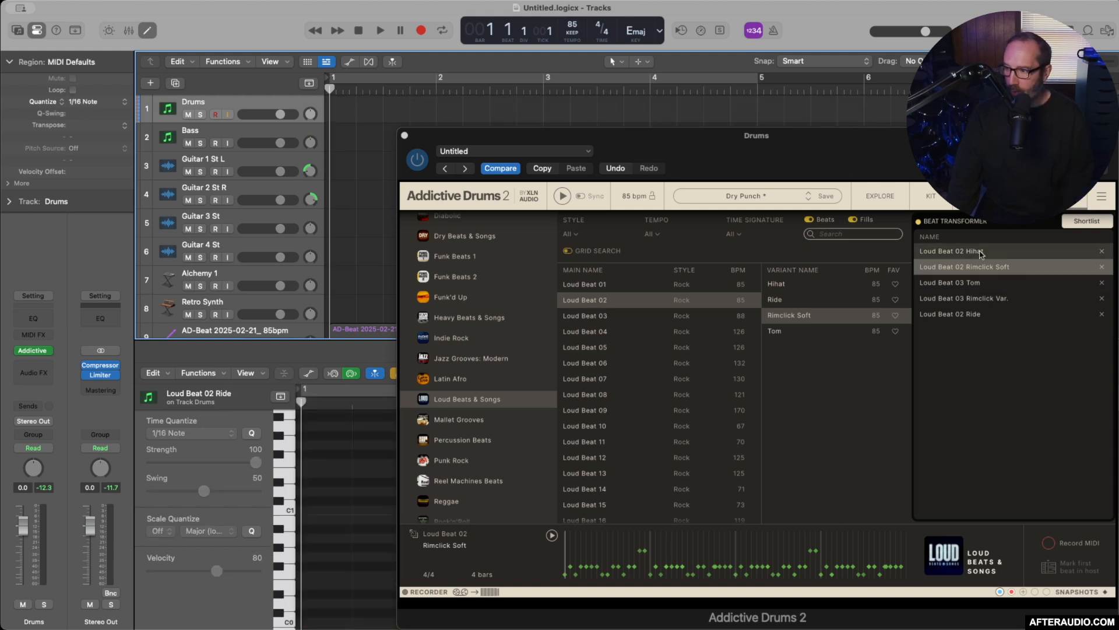
Step: Place Loud Beat 02 Hihat from the shortlist at bar 1 of the Drums track and shorten the region to one bar
click(961, 253)
drag(961, 253, 329, 118)
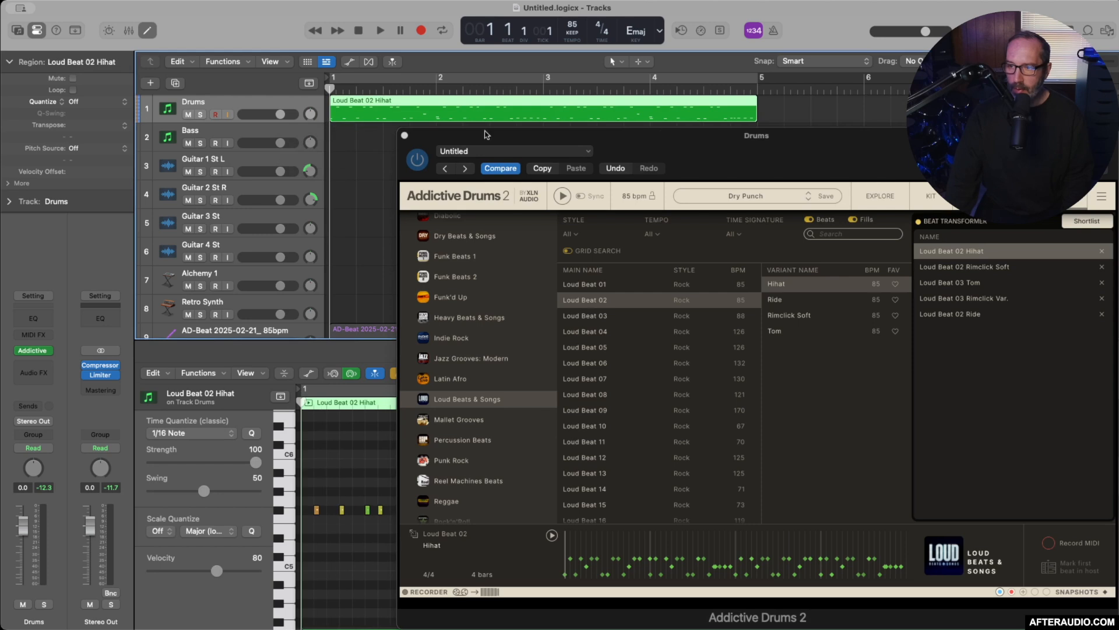
right_click(757, 110)
click(668, 123)
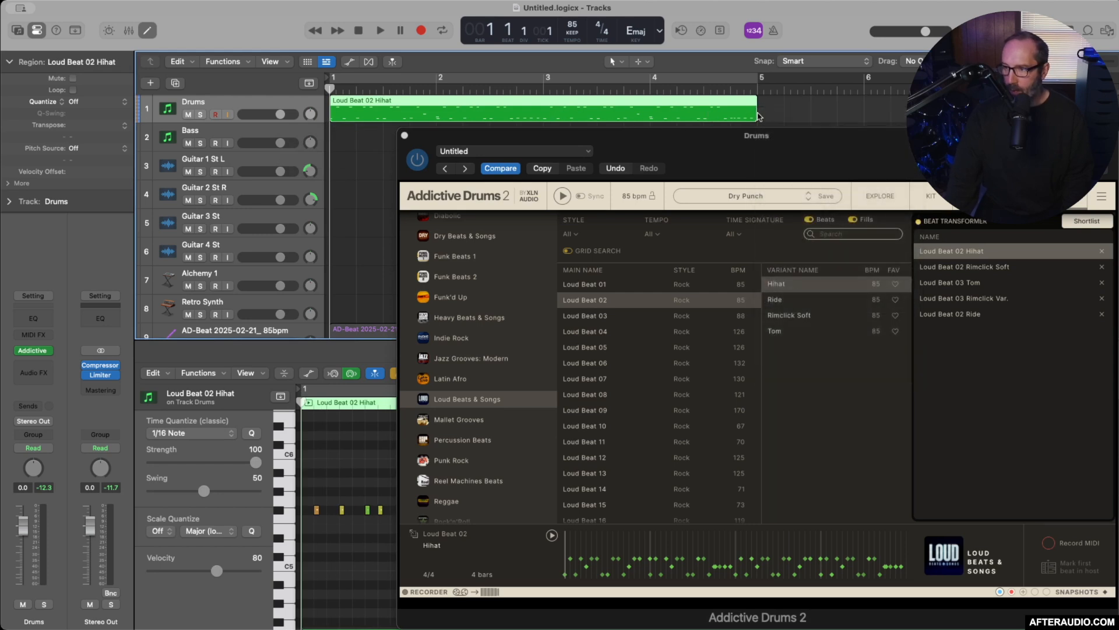
drag(755, 114, 436, 115)
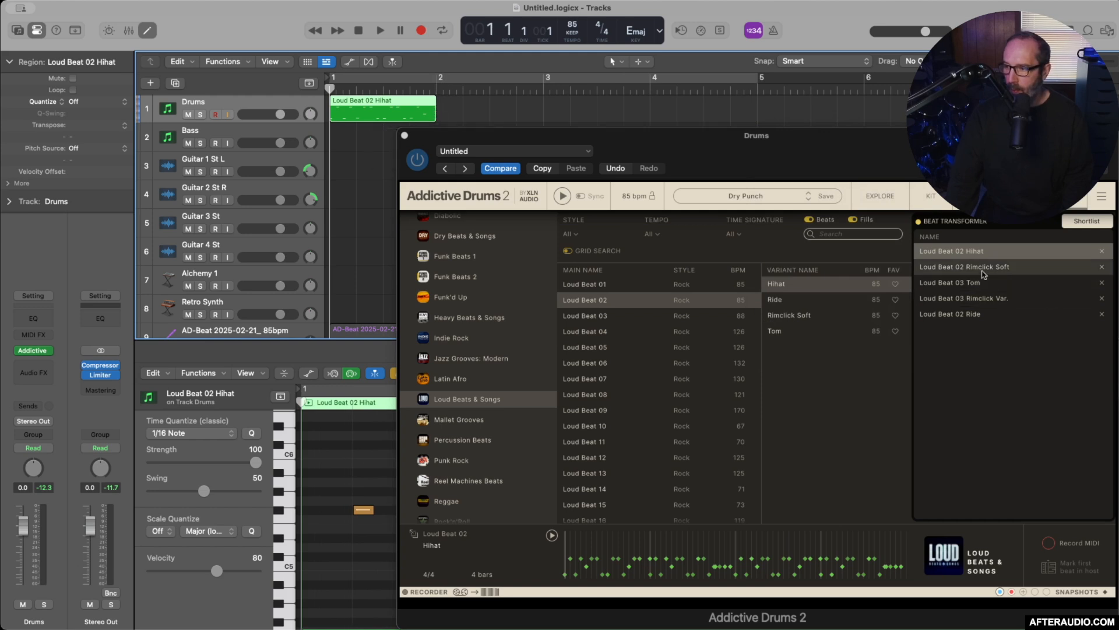
Step: Place Loud Beat 02 Rimclick Soft at bar 2 of the Drums track and trim the region to end at bar 3
click(982, 267)
drag(983, 271, 439, 116)
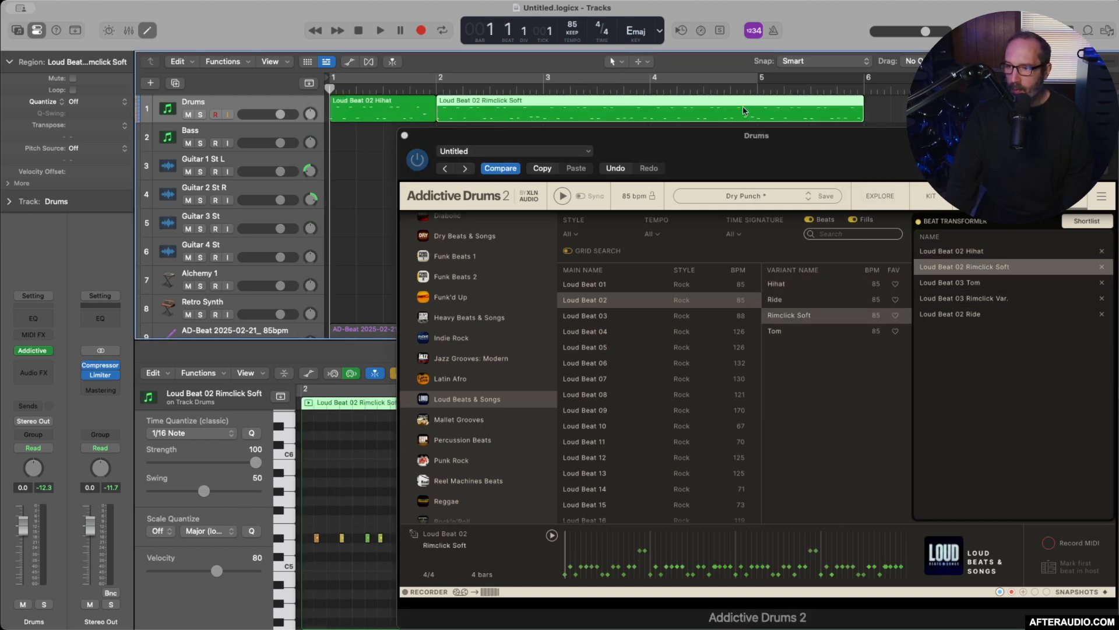
drag(851, 117, 536, 113)
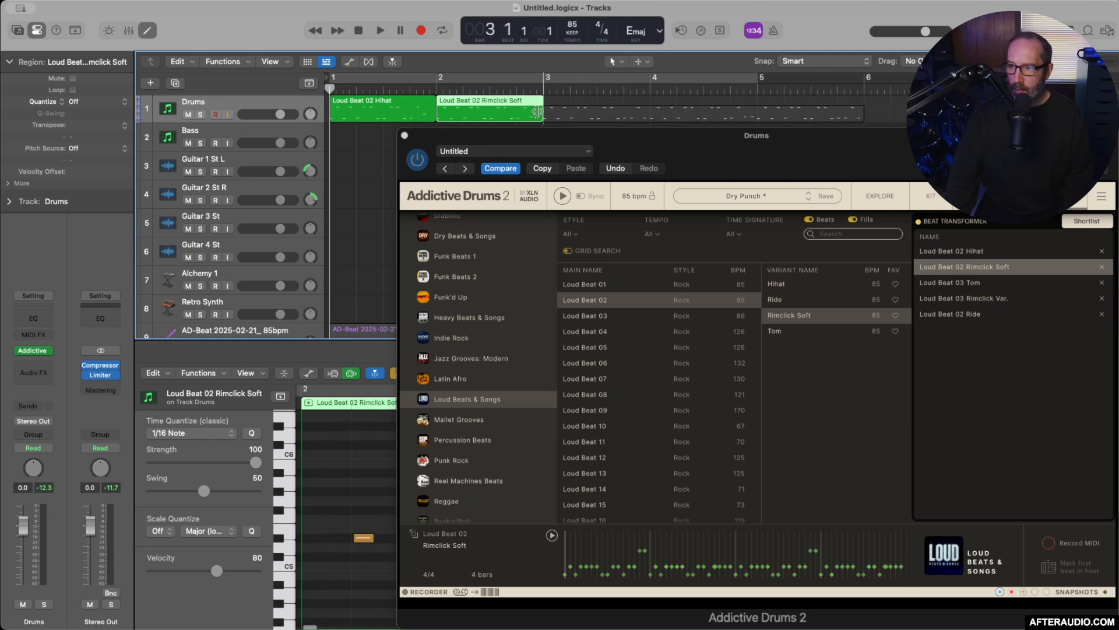
Step: Place Loud Beat 03 Tom at bar 3 of the Drums track and trim the region to end at bar 4
click(974, 283)
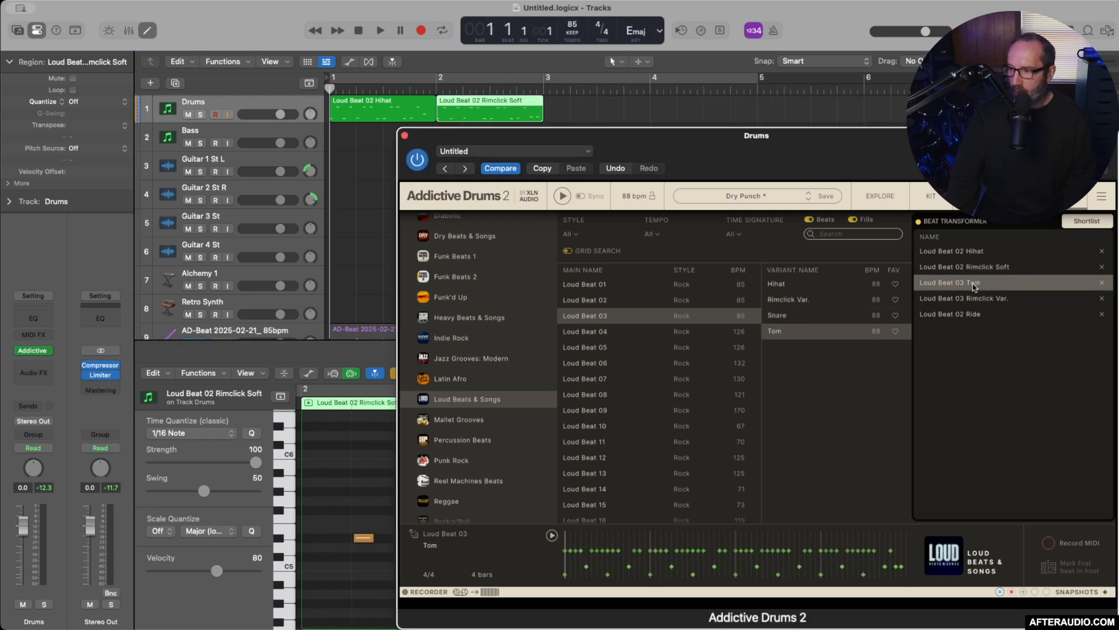
drag(973, 284, 547, 122)
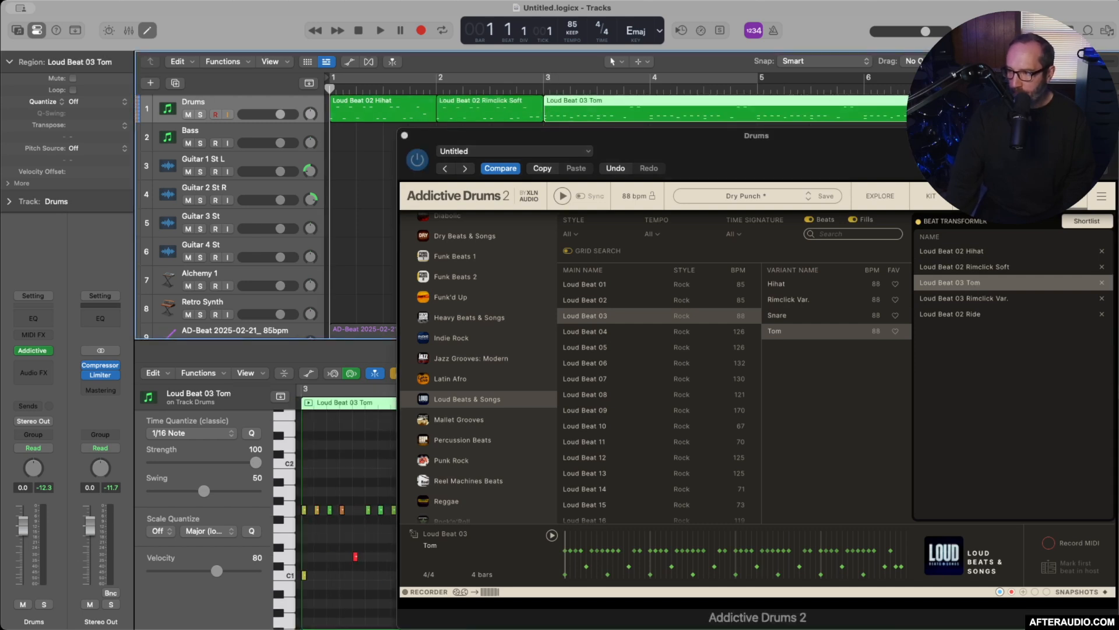
drag(906, 118, 650, 120)
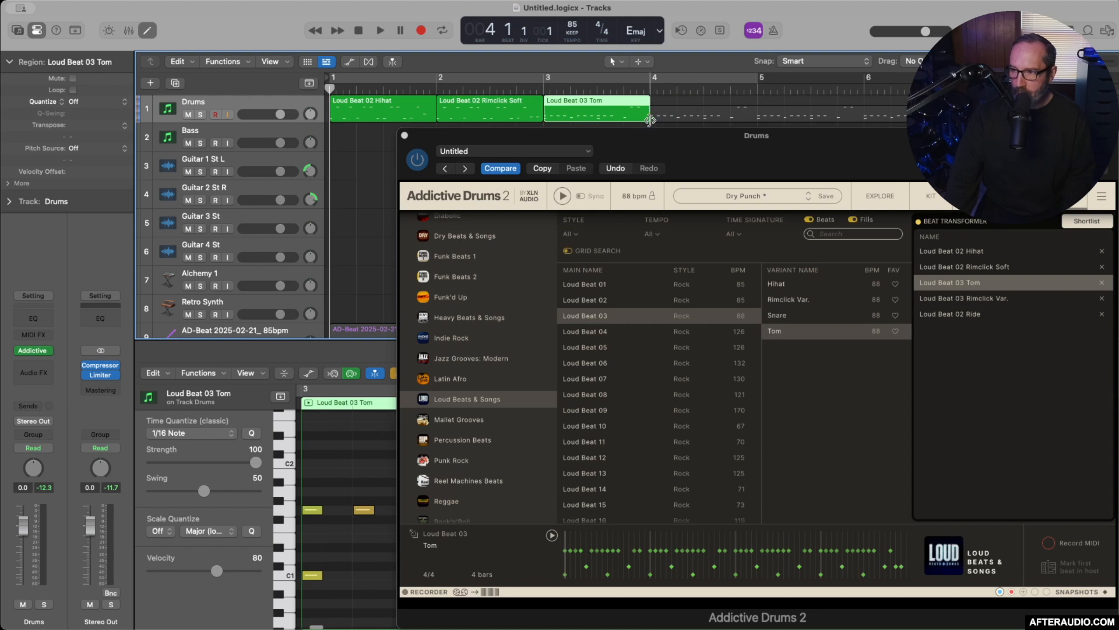
Step: Place Loud Beat 03 Rimclick Var. from the shortlist at bar 4 of the Drums track and trim the region to end at bar 5
click(950, 299)
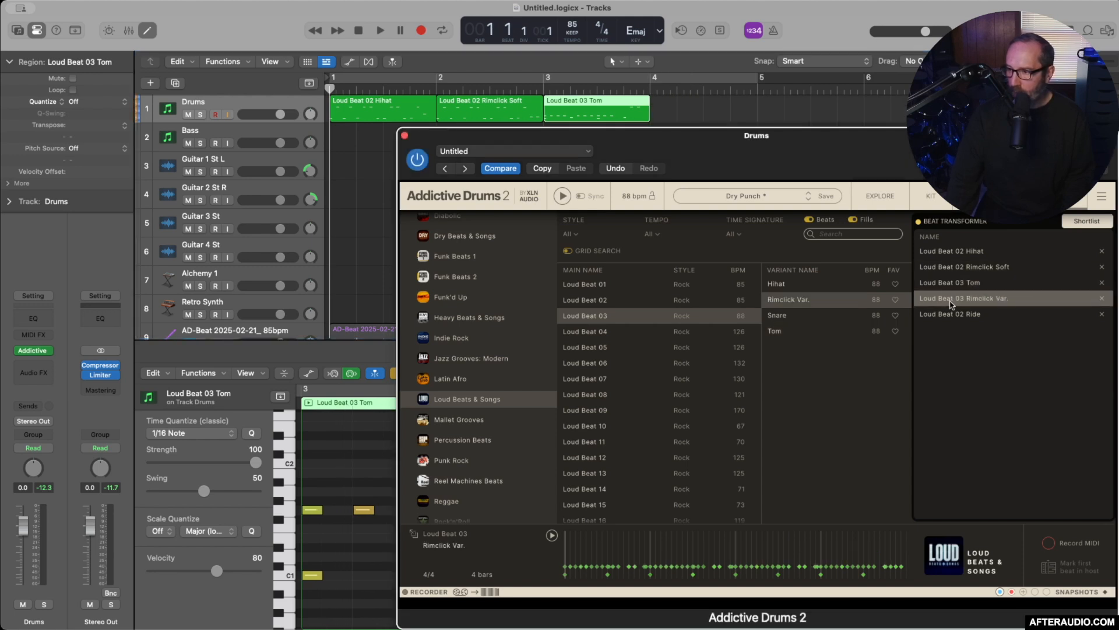
drag(834, 202, 654, 120)
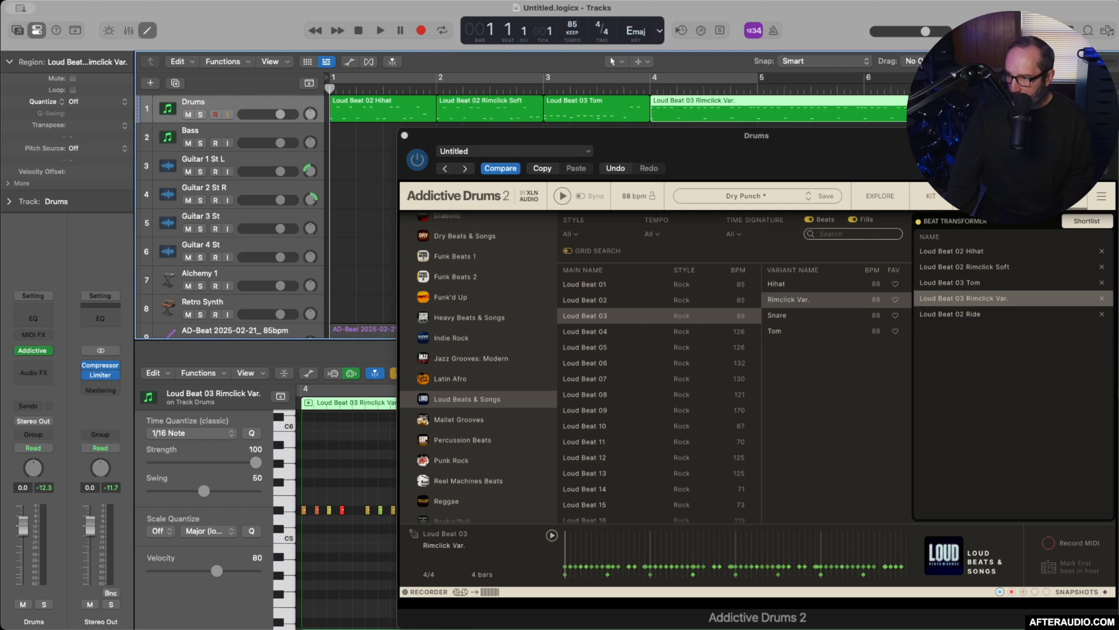
drag(907, 120, 757, 121)
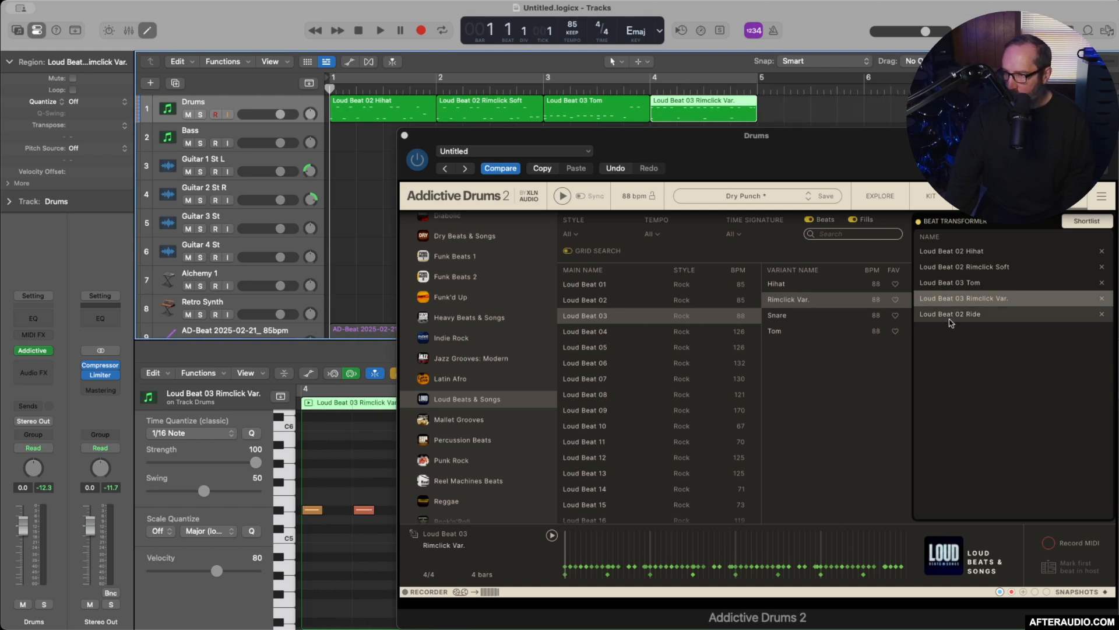
Step: Place Loud Beat 02 Ride at bar 5 of the Drums track as a one-bar region and set the cycle range from bar 1 to bar 6
click(952, 314)
drag(832, 142, 762, 117)
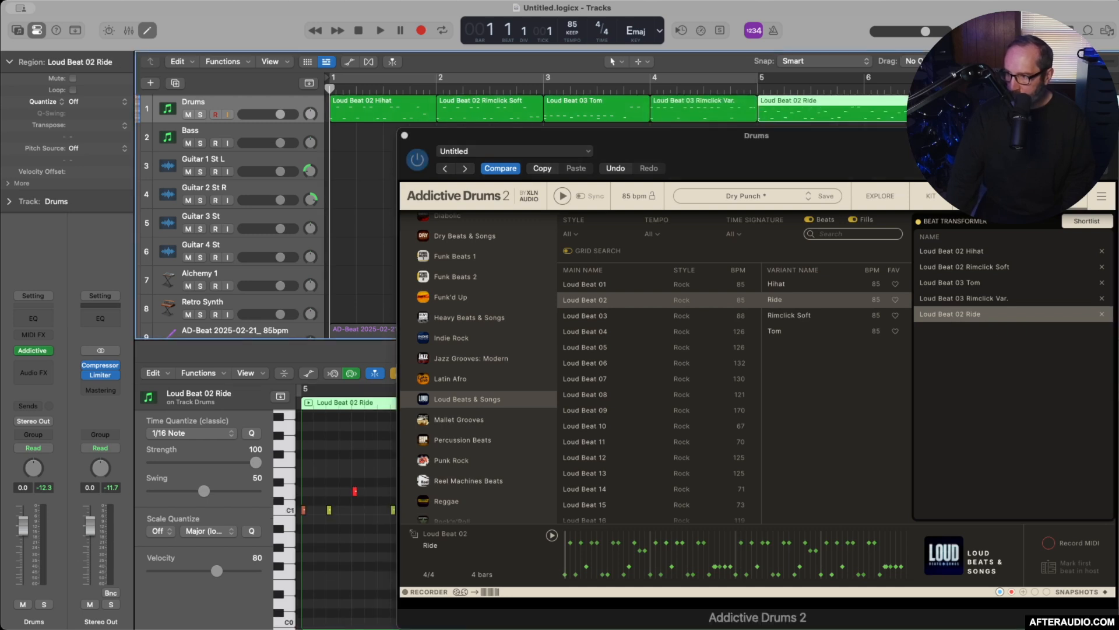
drag(333, 80, 909, 80)
scroll(617, 105, right, 5)
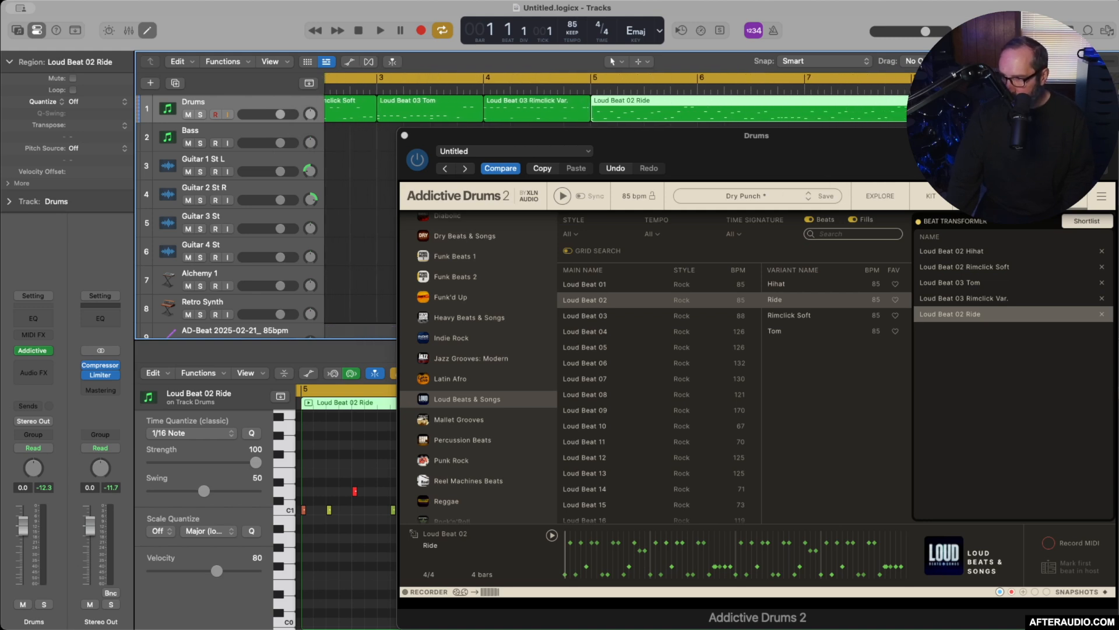
drag(907, 118, 694, 121)
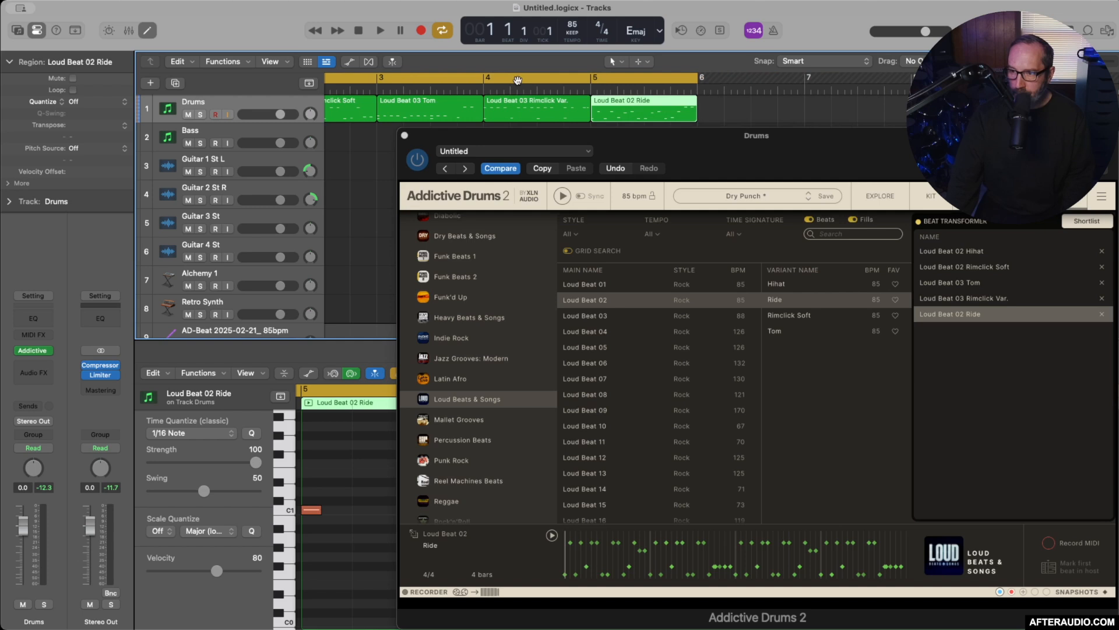
click(358, 74)
click(358, 77)
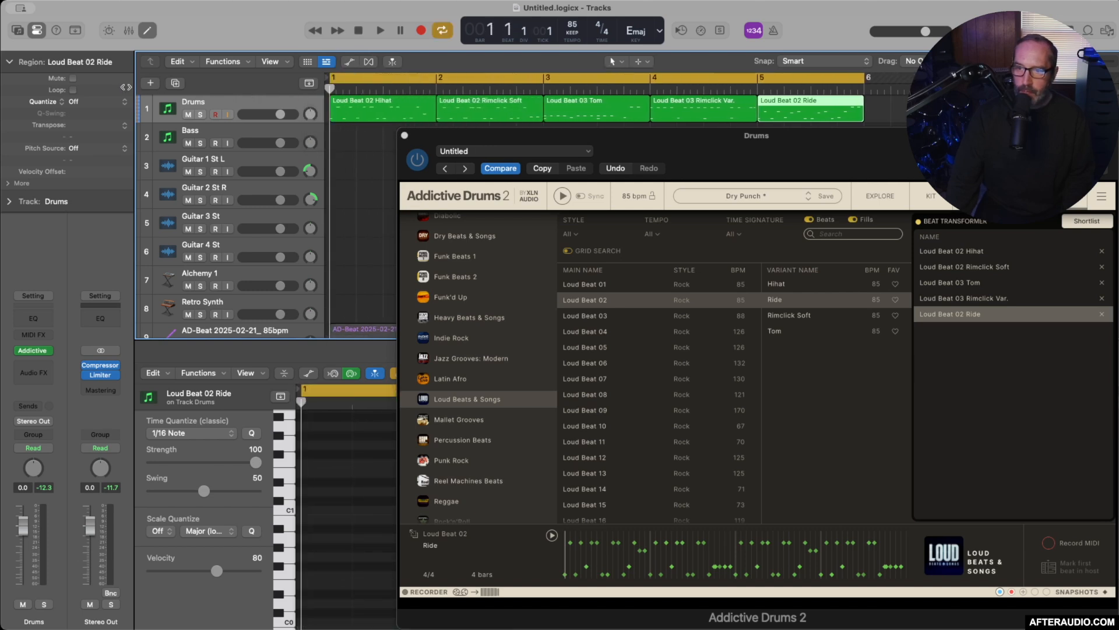
Step: Turn on Catch Playhead and audition the cycled drum arrangement, switching to the second snapshot during playback before stopping
click(393, 61)
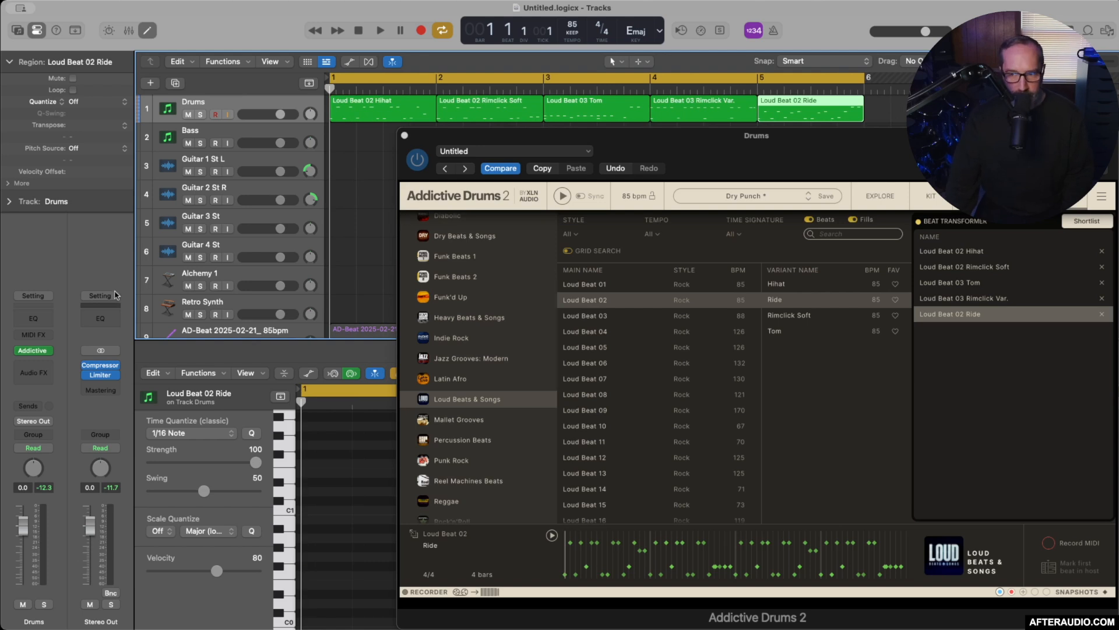
click(380, 31)
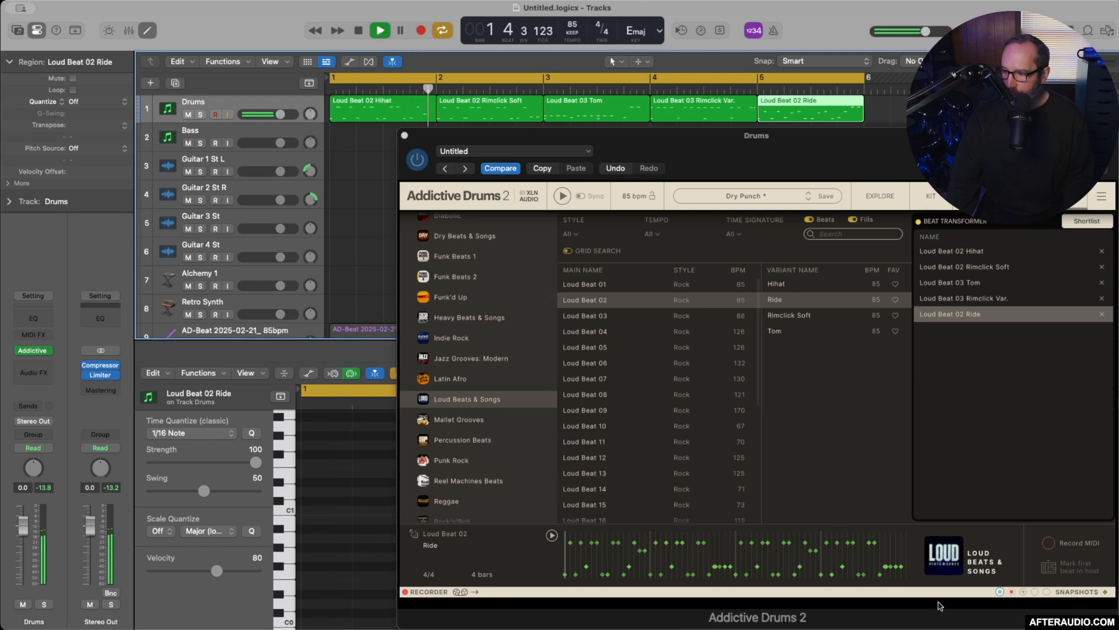
click(1012, 592)
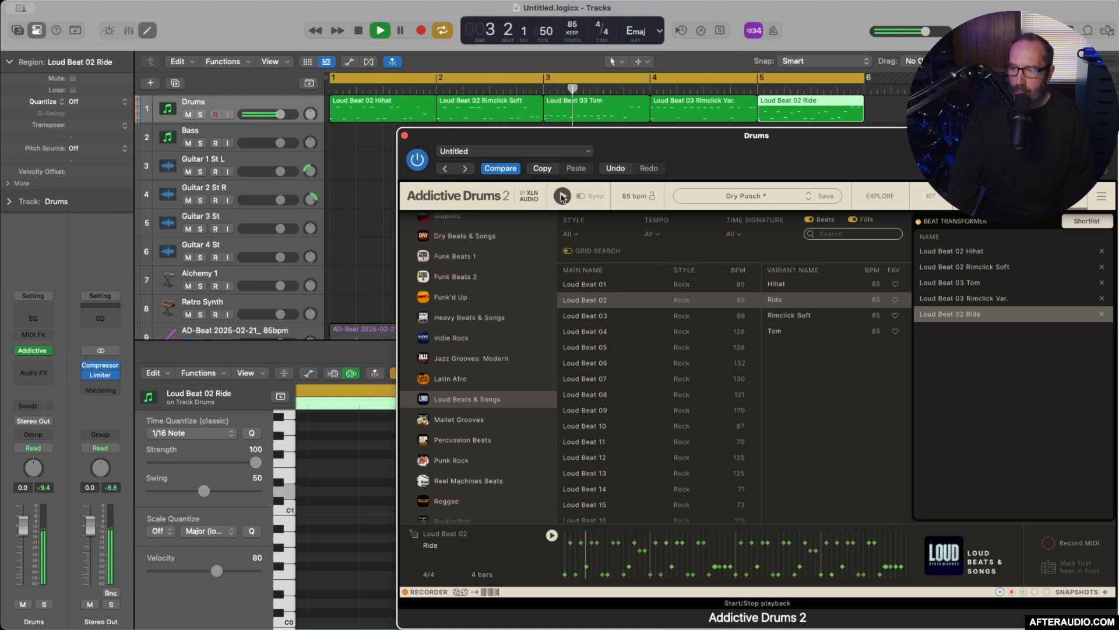
click(358, 34)
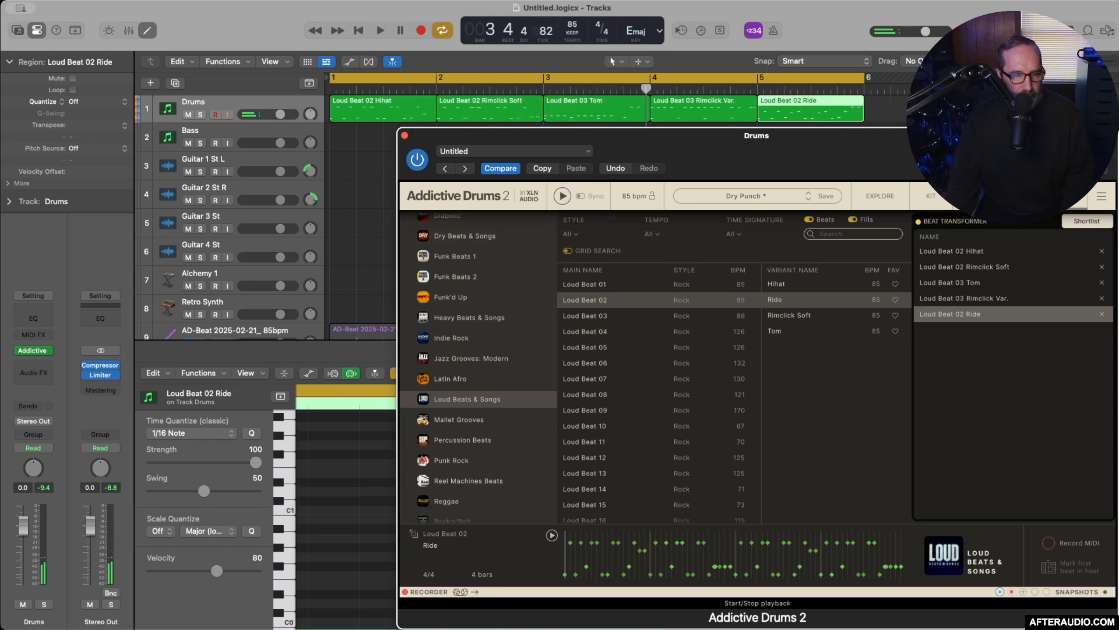